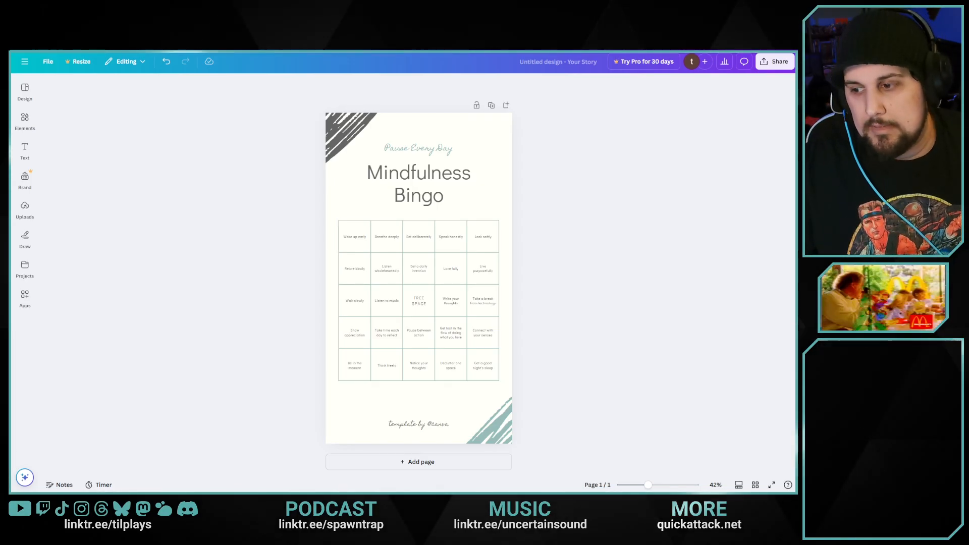
Replace the "Mindfulness Bingo" title text with "Nintendo Wishlist BINGO"
{"action": "left_click_drag", "start_coordinate": [648, 484], "coordinate": [656, 484]}
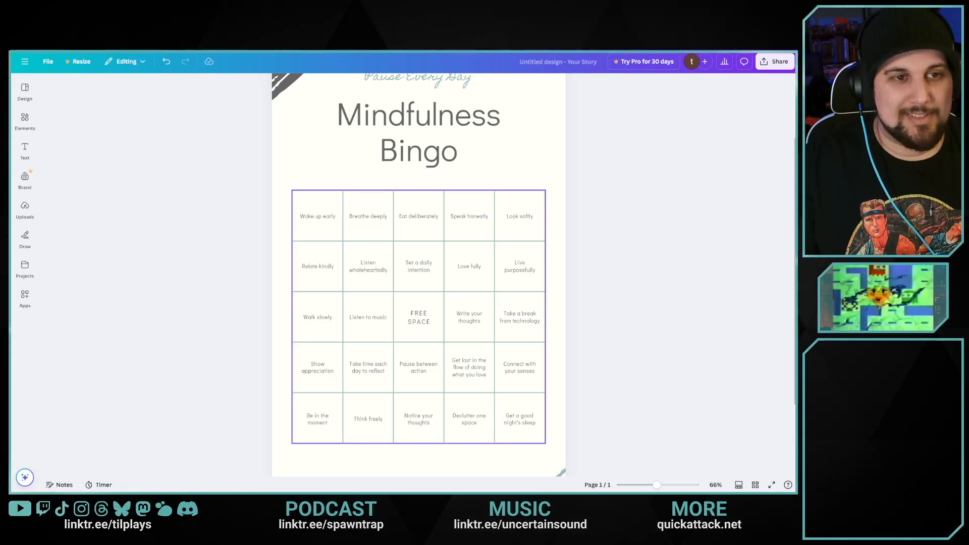
{"action": "scroll", "coordinate": [418, 328], "scroll_direction": "up", "scroll_amount": 1}
{"action": "scroll", "coordinate": [419, 328], "scroll_direction": "down", "scroll_amount": 1}
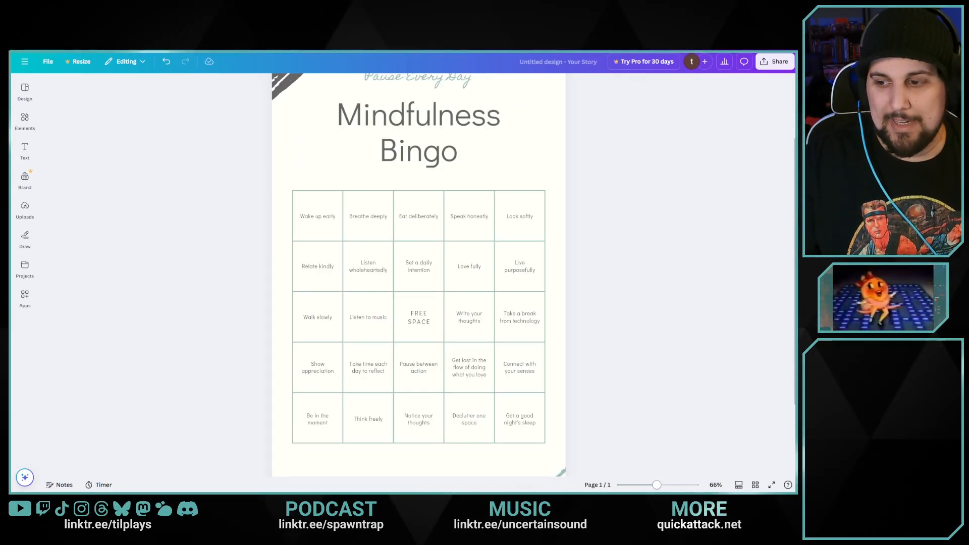
{"action": "left_click_drag", "start_coordinate": [657, 484], "coordinate": [656, 485]}
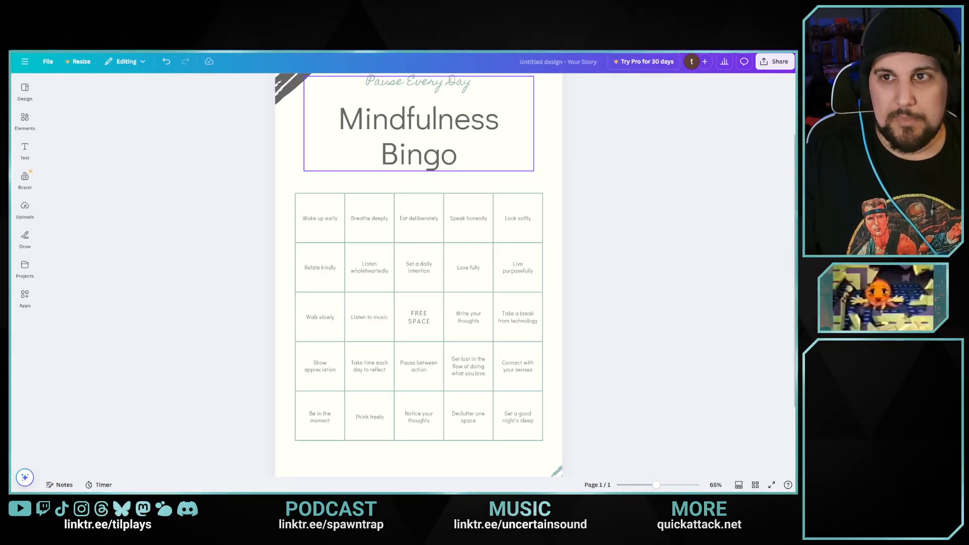
{"action": "double_click", "coordinate": [419, 121]}
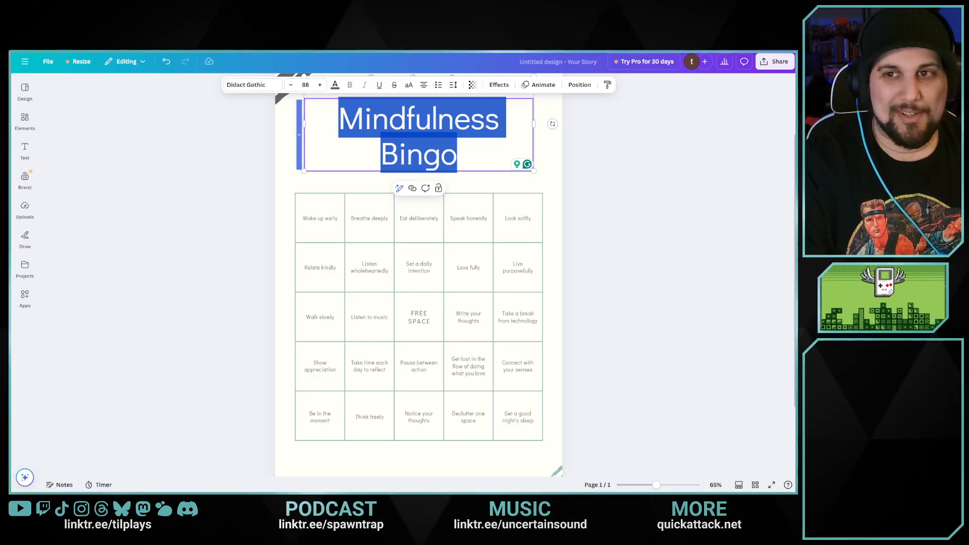
{"action": "type", "text": "Ninte"}
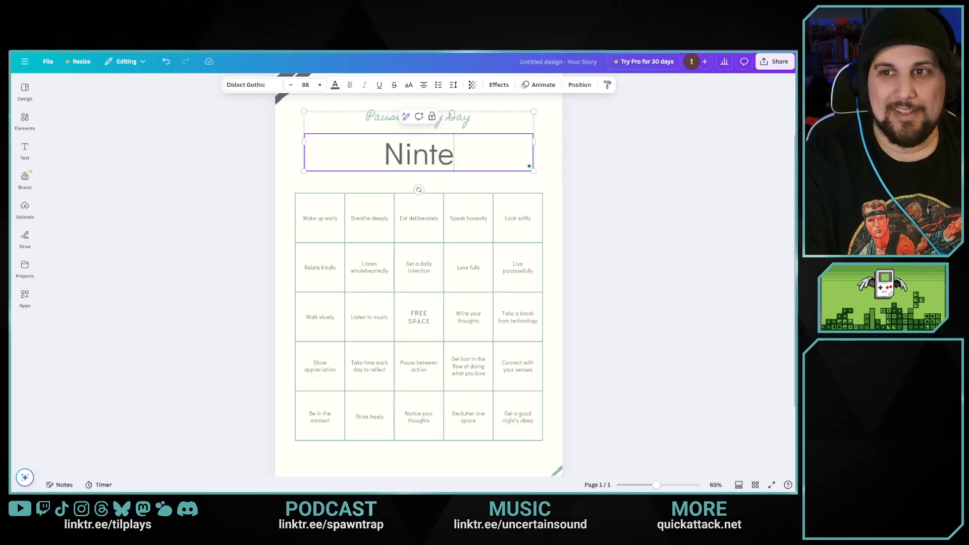
{"action": "type", "text": "ndo Wishl"}
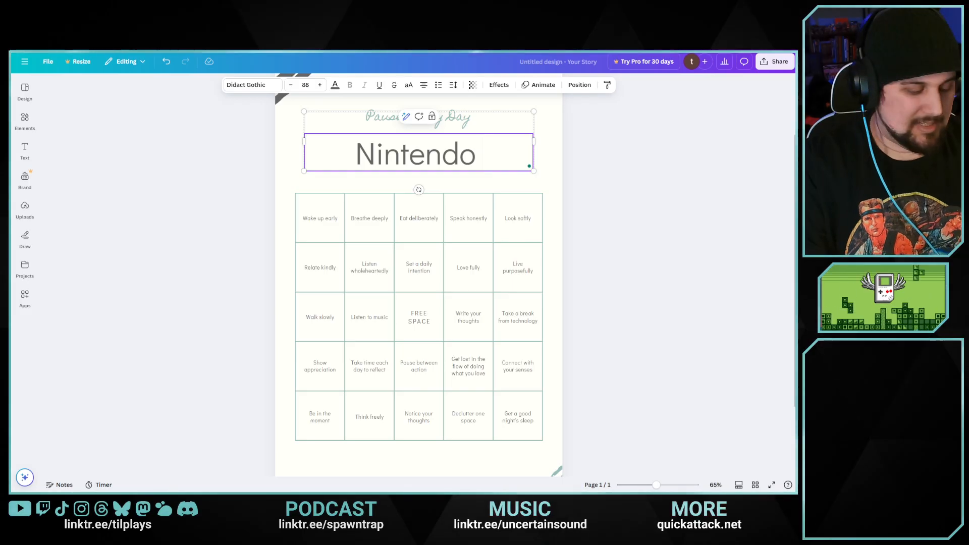
{"action": "type", "text": "ist Bi"}
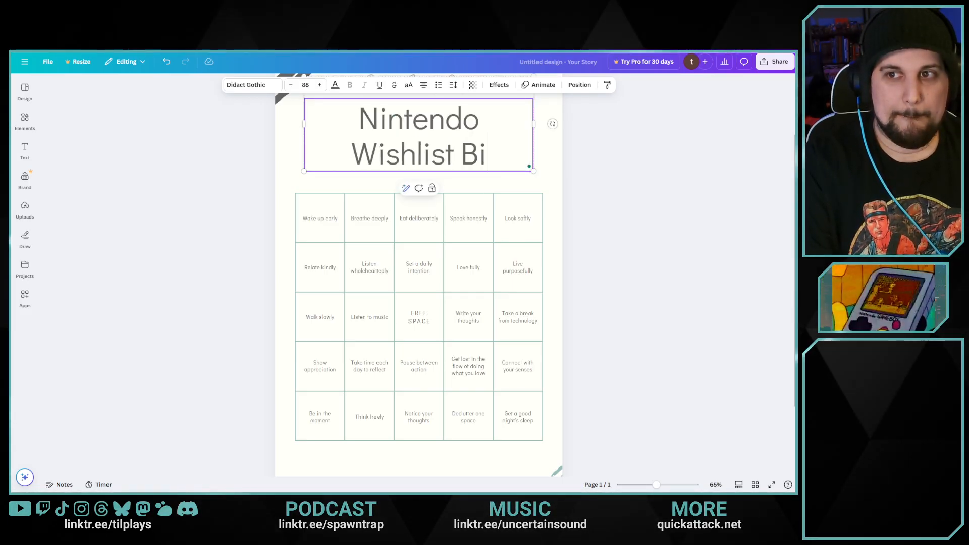
{"action": "key", "text": "BackSpace"}
{"action": "type", "text": "INGP"}
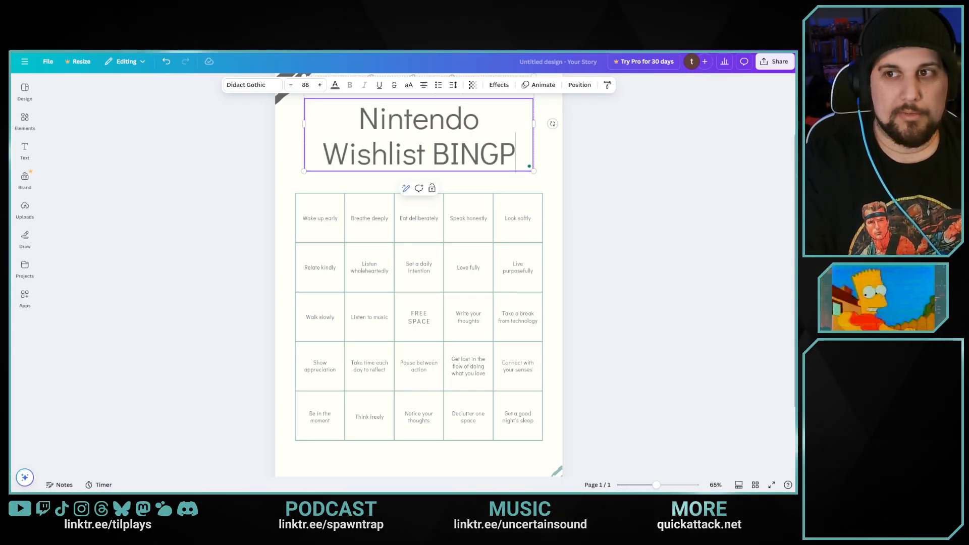
{"action": "key", "text": "BackSpace"}
{"action": "type", "text": "O"}
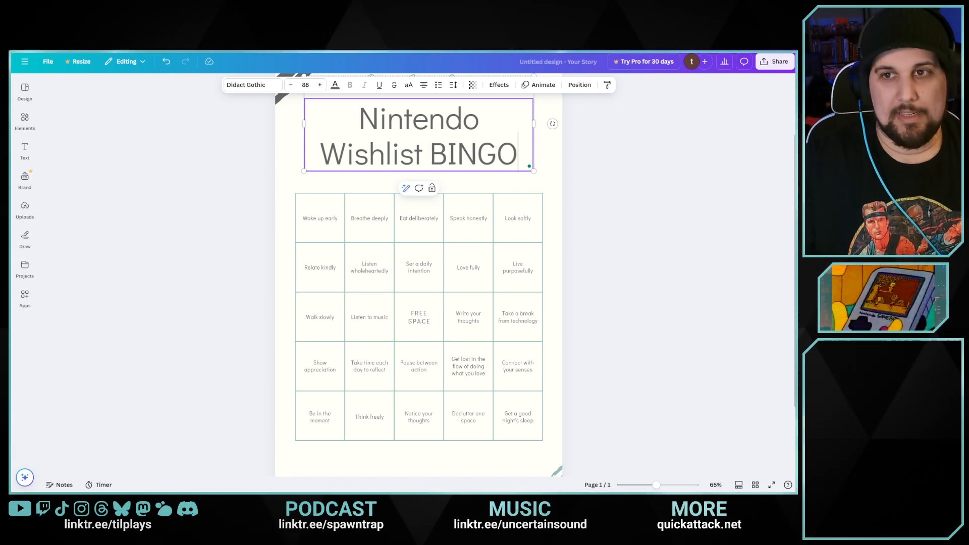
{"action": "left_click", "coordinate": [232, 147]}
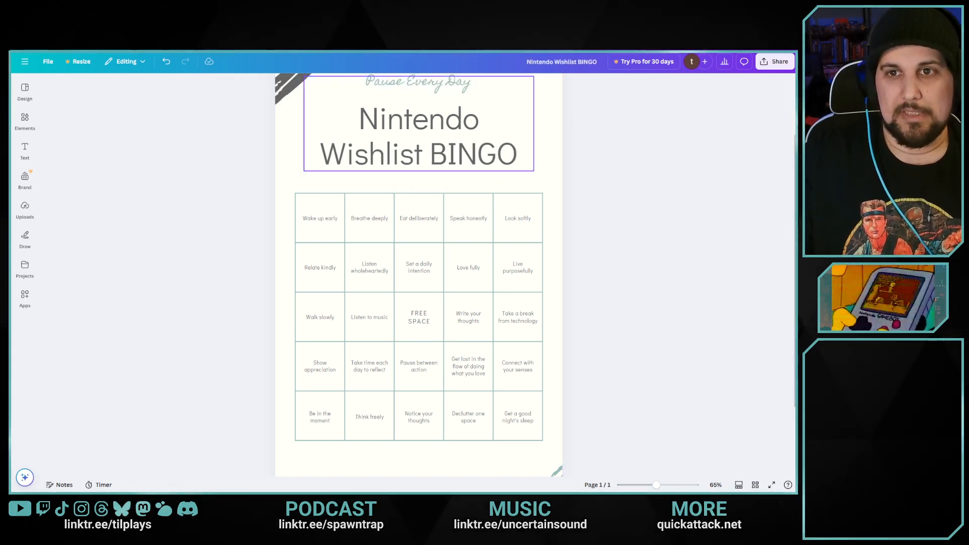
{"action": "scroll", "coordinate": [323, 118], "scroll_direction": "up", "scroll_amount": 2}
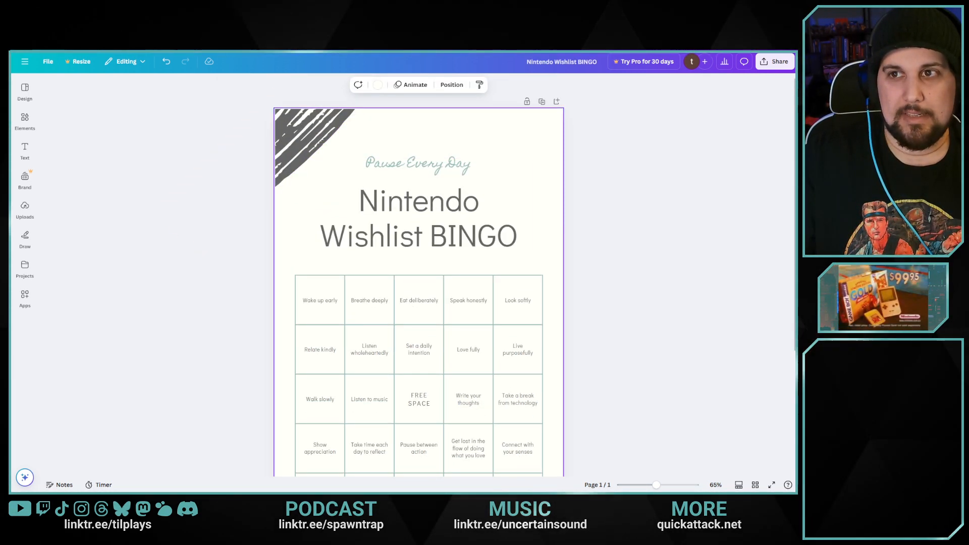
{"action": "left_click", "coordinate": [25, 121]}
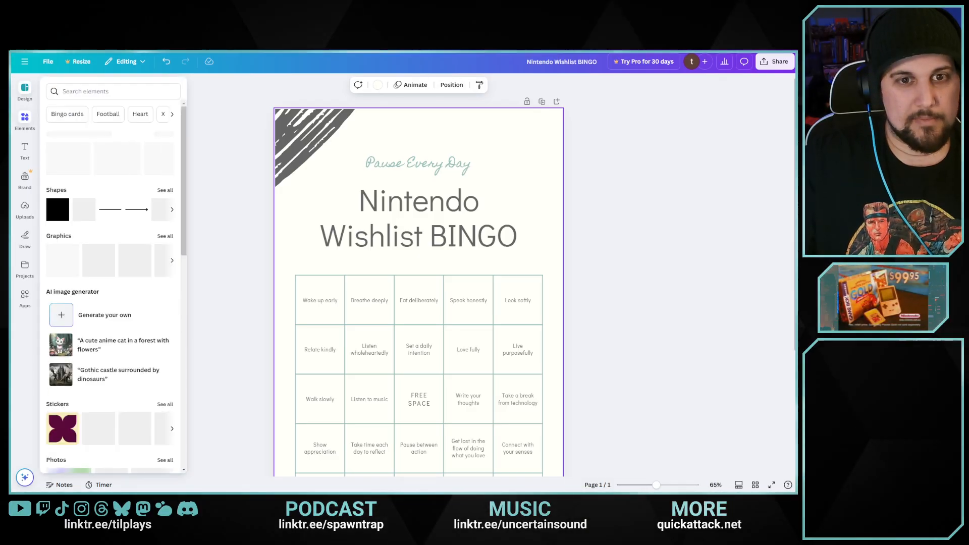
{"action": "left_click", "coordinate": [25, 121]}
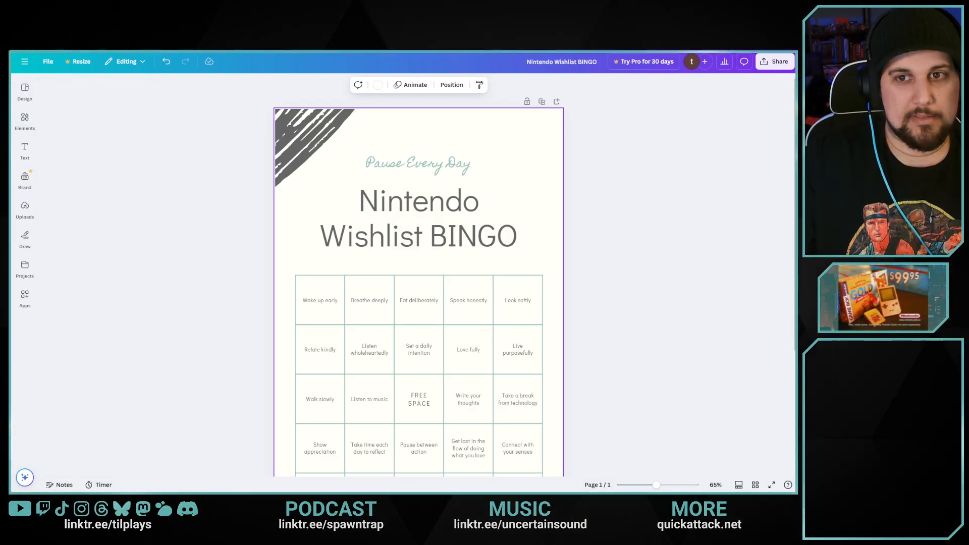
{"action": "scroll", "coordinate": [418, 292], "scroll_direction": "up", "scroll_amount": 1}
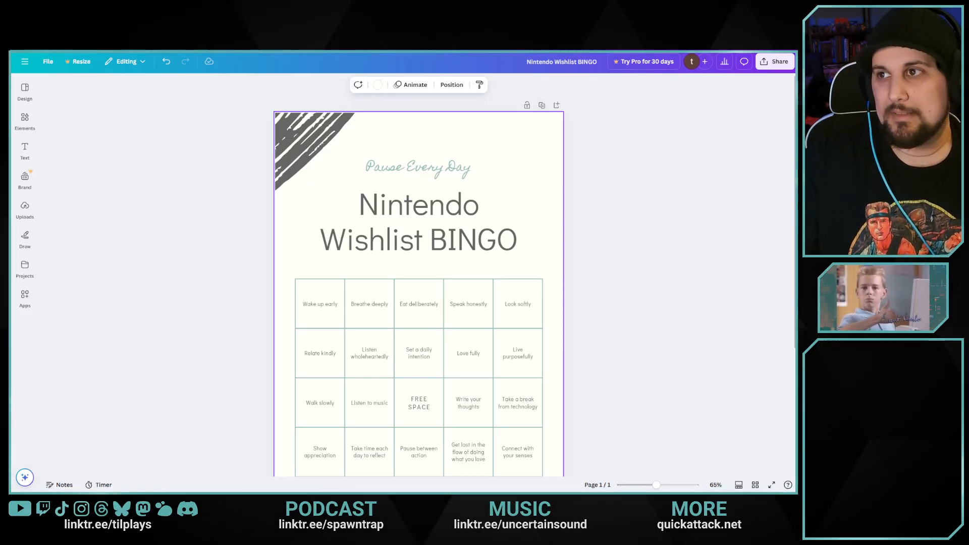
Delete the "Pause Every Day" subtitle above the title
{"action": "scroll", "coordinate": [419, 272], "scroll_direction": "down", "scroll_amount": 4}
{"action": "scroll", "coordinate": [419, 272], "scroll_direction": "up", "scroll_amount": 3}
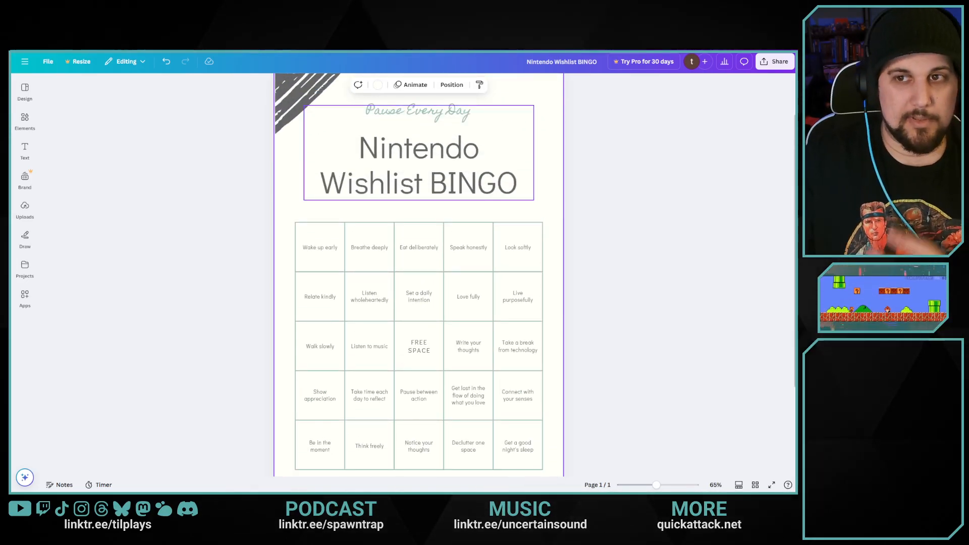
{"action": "left_click", "coordinate": [418, 111]}
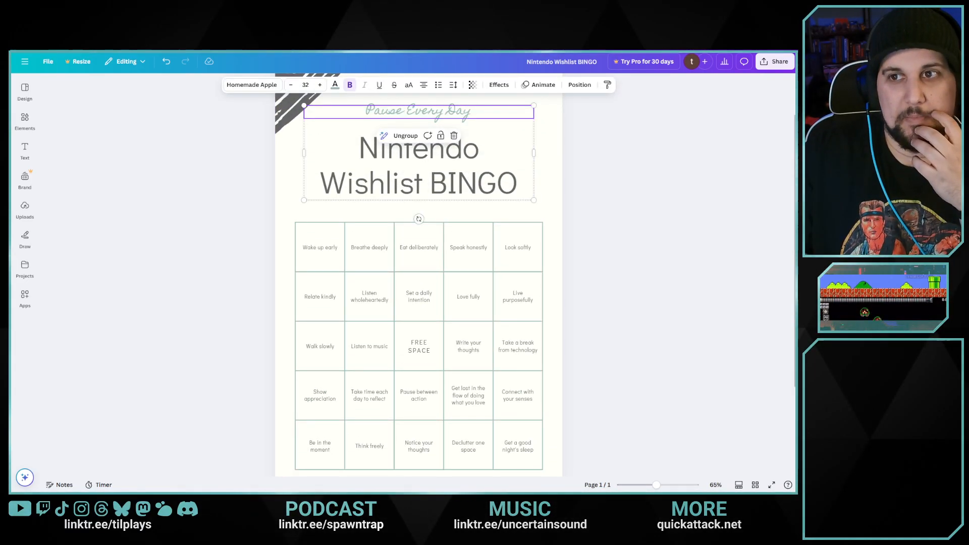
{"action": "left_click", "coordinate": [471, 111]}
{"action": "left_click", "coordinate": [473, 111]}
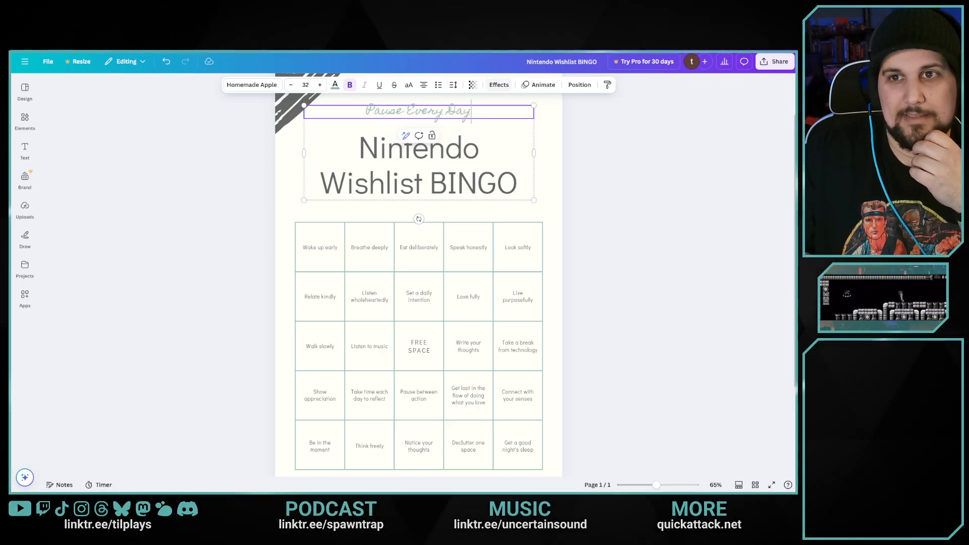
{"action": "key", "text": "Escape"}
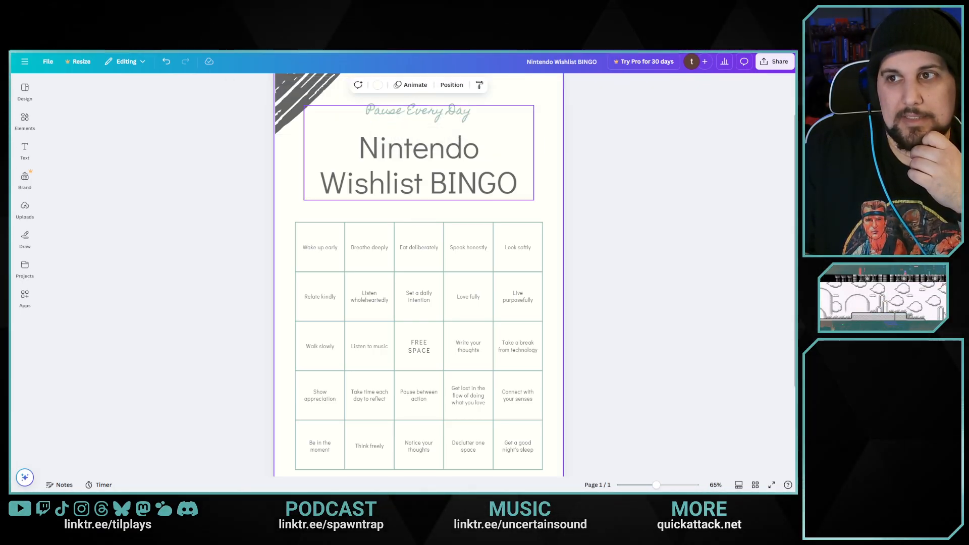
{"action": "left_click", "coordinate": [418, 111]}
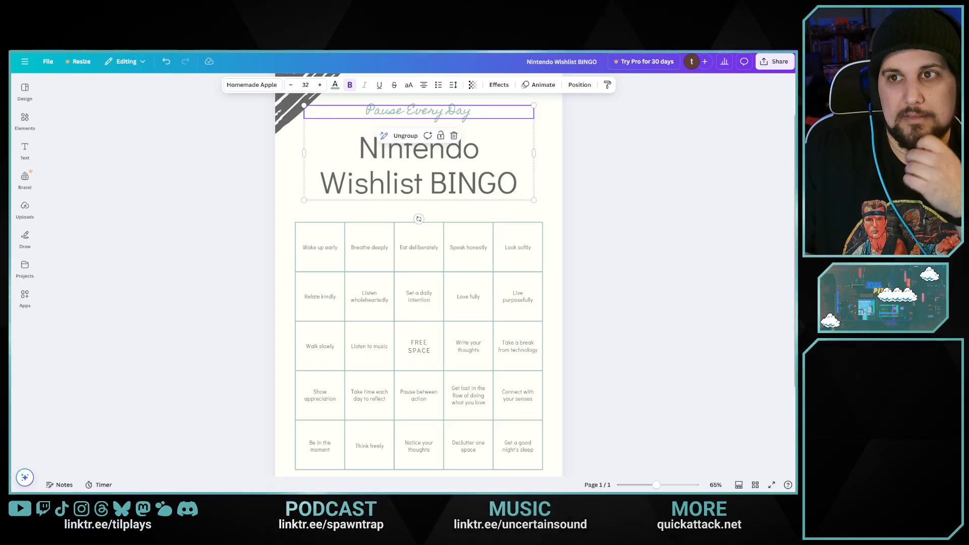
{"action": "left_click", "coordinate": [454, 135]}
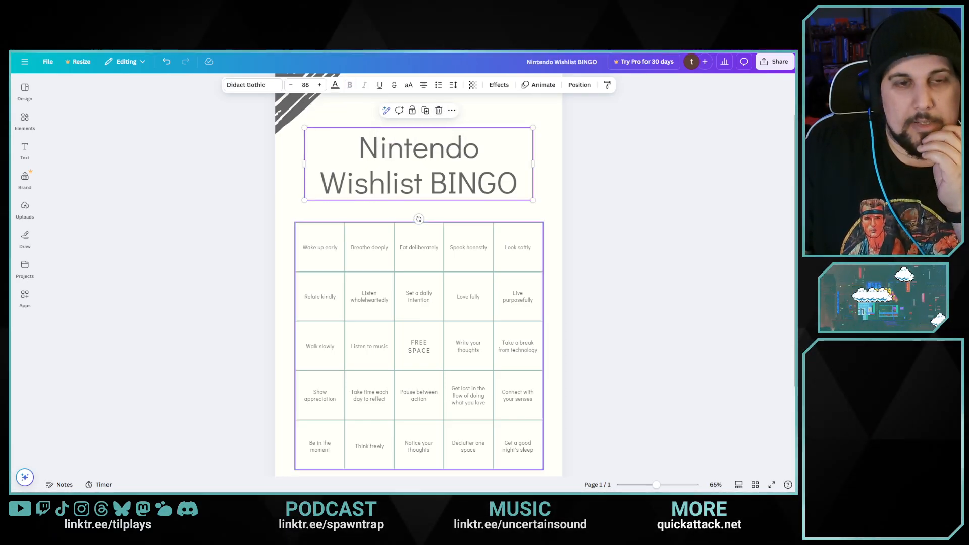
Clear the template text from all five cells in the first row of the bingo grid
{"action": "double_click", "coordinate": [338, 248]}
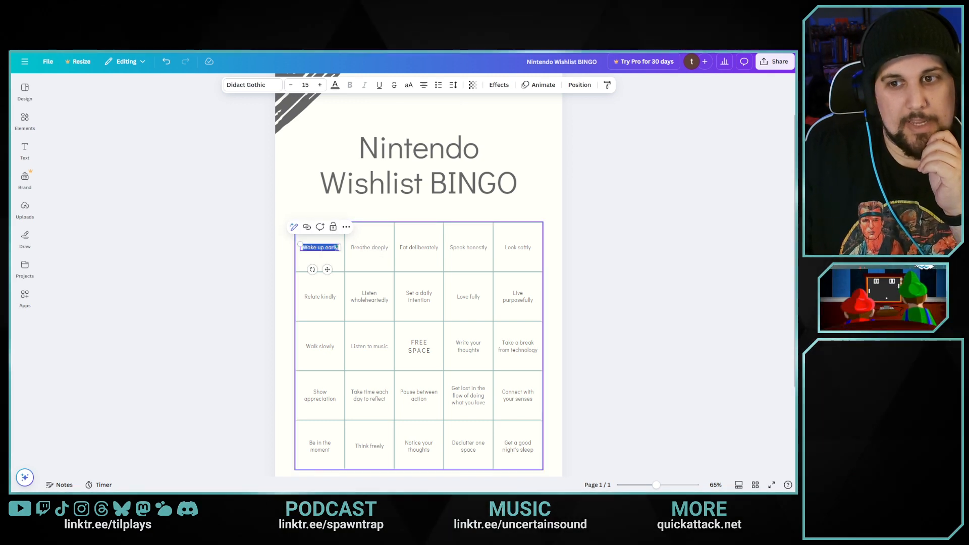
{"action": "key", "text": "Escape"}
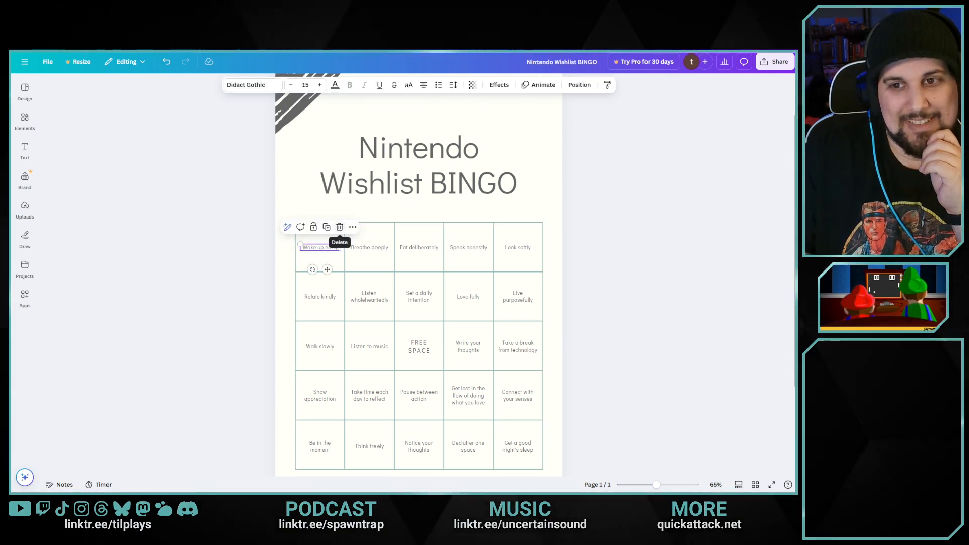
{"action": "double_click", "coordinate": [322, 248]}
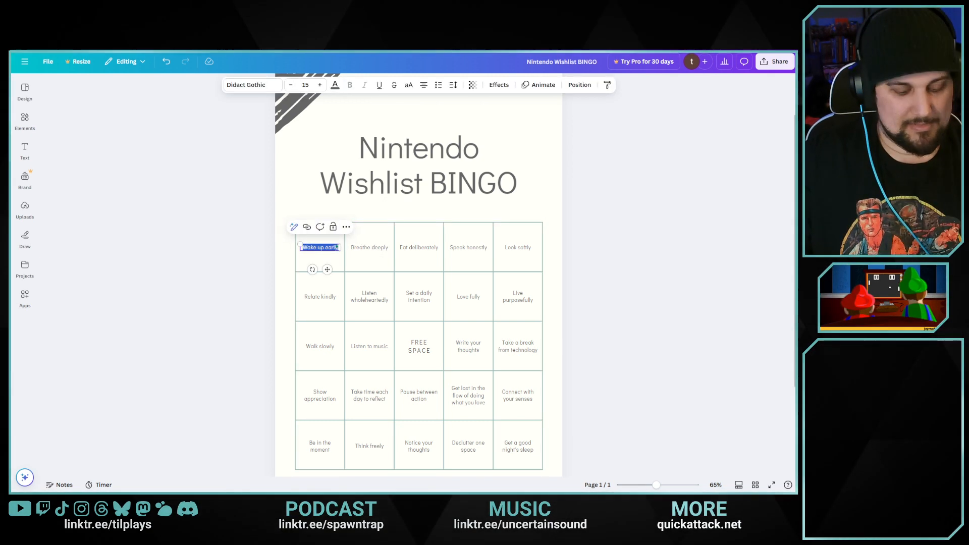
{"action": "key", "text": "BackSpace"}
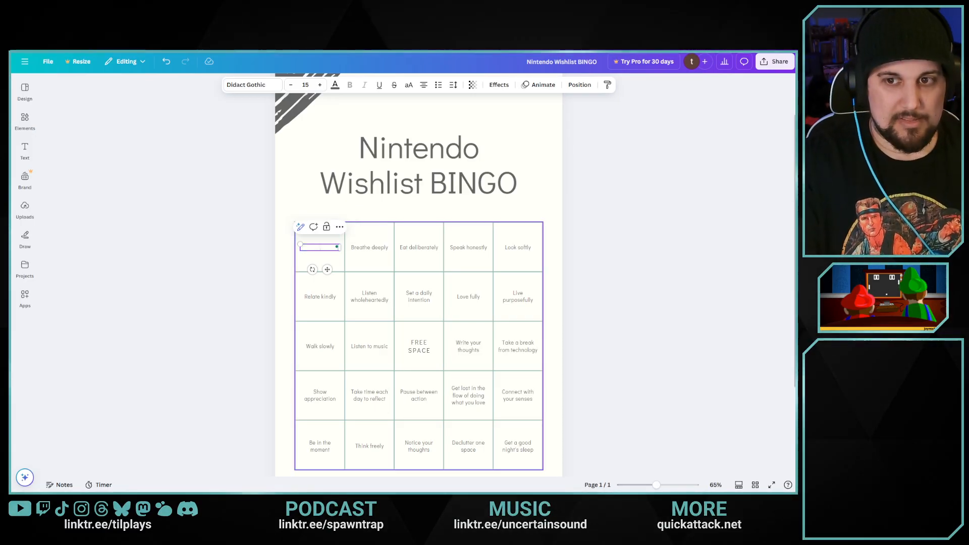
{"action": "double_click", "coordinate": [485, 247]}
{"action": "key", "text": "BackSpace"}
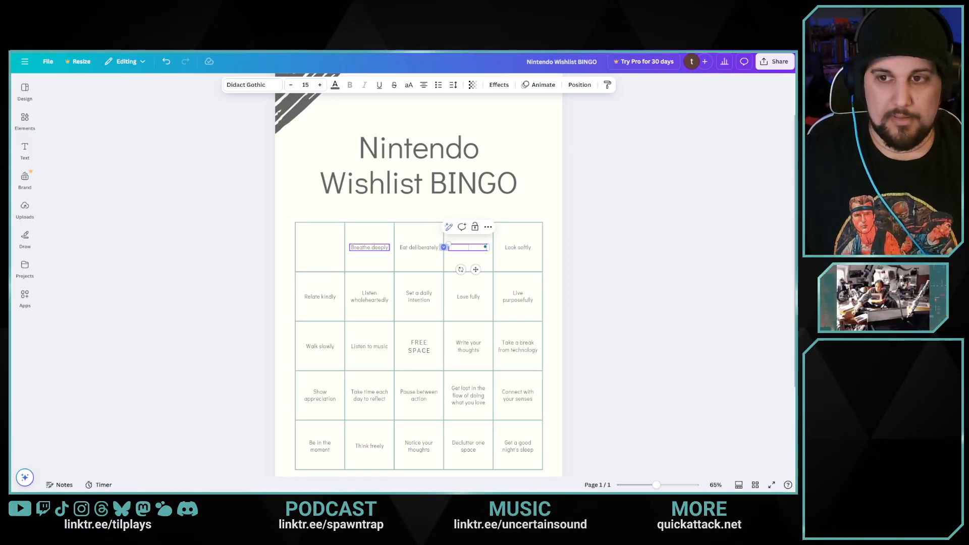
{"action": "double_click", "coordinate": [369, 247]}
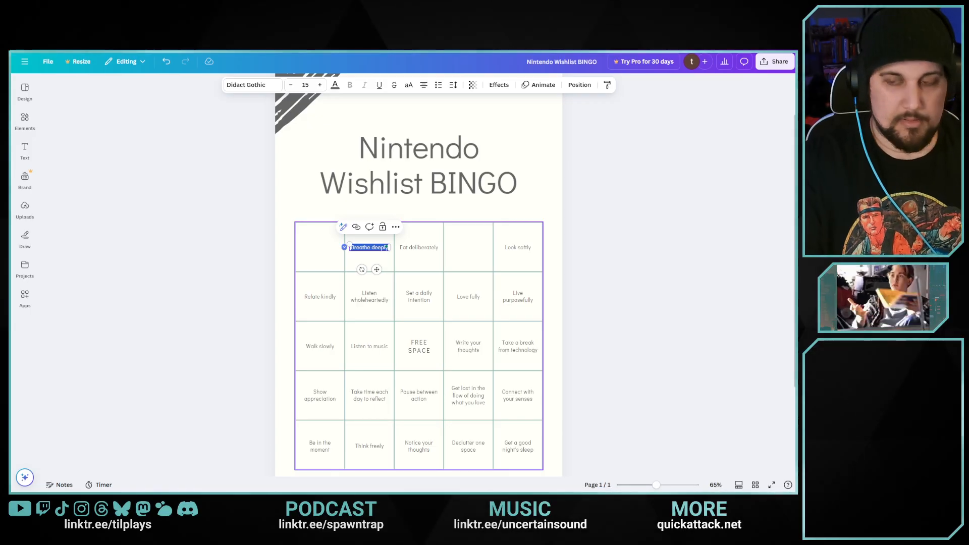
{"action": "key", "text": "BackSpace"}
{"action": "double_click", "coordinate": [419, 248]}
{"action": "key", "text": "BackSpace"}
{"action": "double_click", "coordinate": [517, 247]}
{"action": "key", "text": "BackSpace"}
Clear the template text from all five cells in the second row of the bingo grid
{"action": "key", "text": "Tab"}
{"action": "key", "text": "BackSpace"}
{"action": "key", "text": "Tab"}
{"action": "key", "text": "BackSpace"}
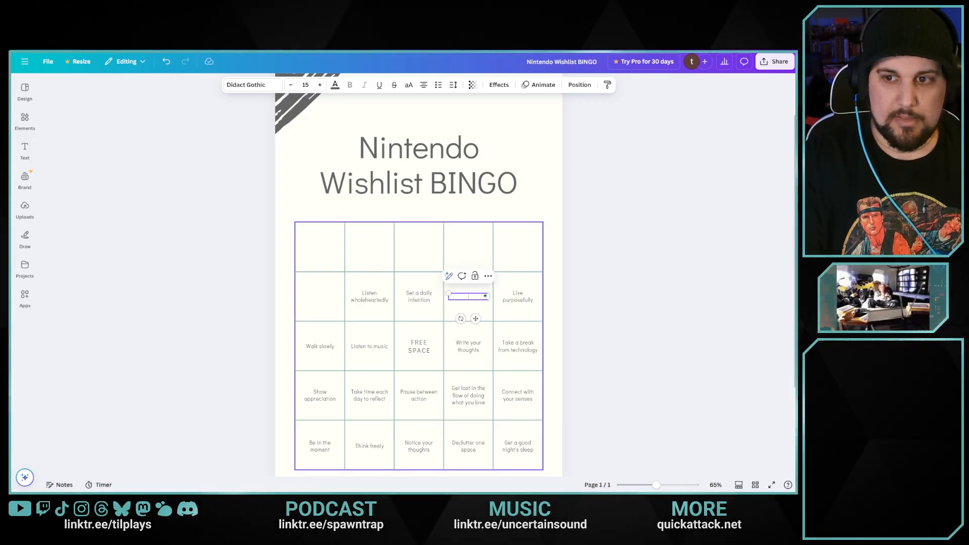
{"action": "key", "text": "Tab"}
{"action": "key", "text": "BackSpace"}
{"action": "key", "text": "Tab"}
{"action": "key", "text": "BackSpace"}
{"action": "key", "text": "Tab"}
{"action": "key", "text": "BackSpace"}
Clear the template text from the third row's cells, keeping only the central "FREE SPACE" label
{"action": "key", "text": "Tab"}
{"action": "key", "text": "BackSpace"}
{"action": "key", "text": "Tab"}
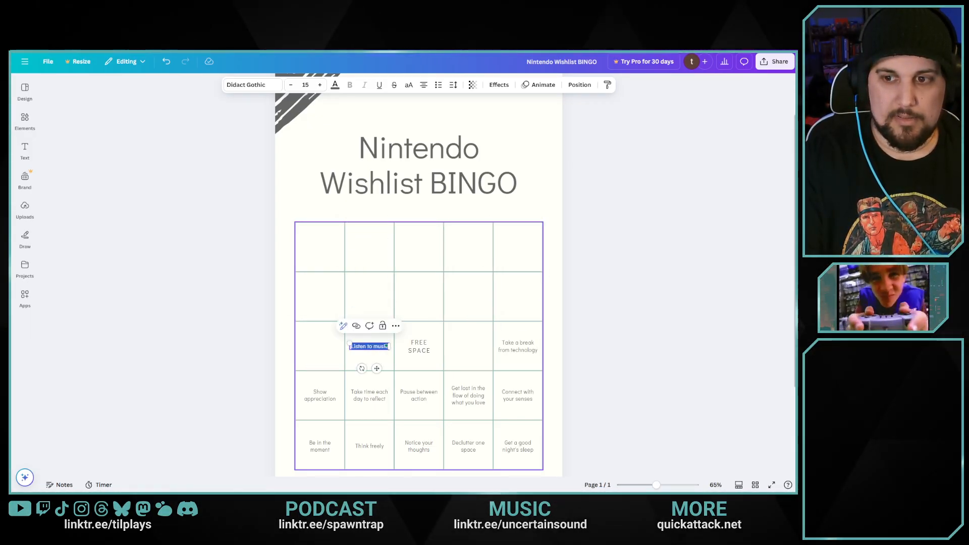
{"action": "key", "text": "BackSpace"}
{"action": "key", "text": "Tab"}
{"action": "key", "text": "BackSpace"}
{"action": "key", "text": "Tab"}
{"action": "key", "text": "BackSpace"}
{"action": "key", "text": "Tab"}
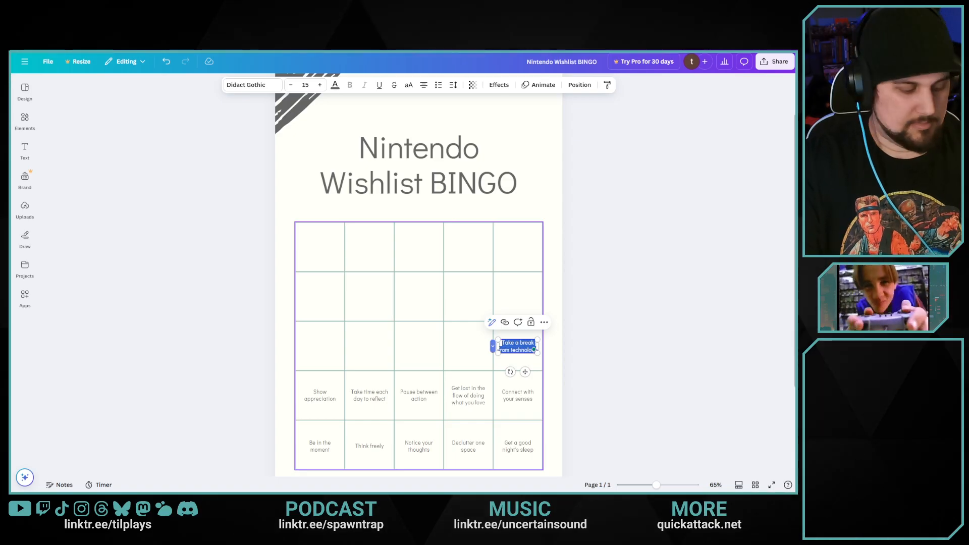
{"action": "key", "text": "BackSpace"}
Clear the template text from all five cells in the fourth row of the bingo grid
{"action": "key", "text": "Tab"}
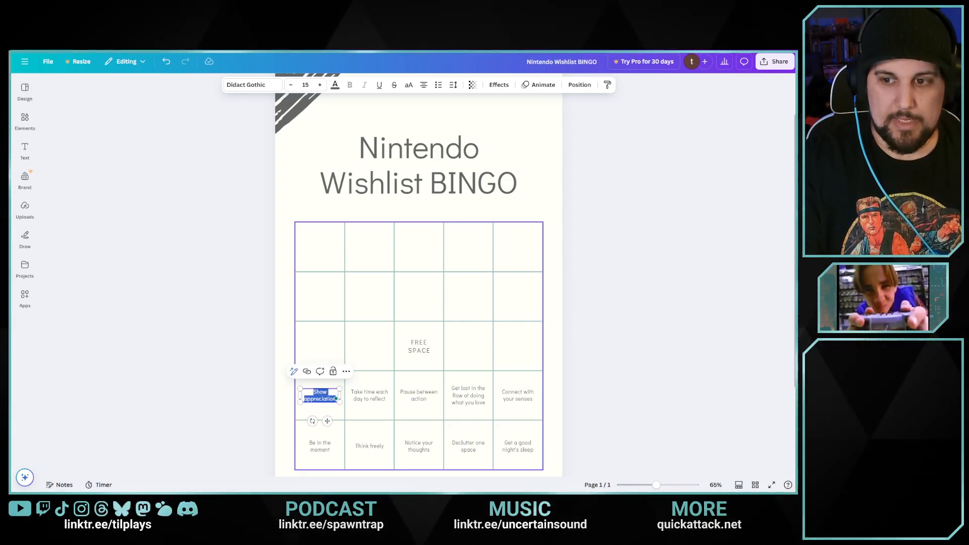
{"action": "key", "text": "BackSpace"}
{"action": "key", "text": "Tab"}
{"action": "key", "text": "BackSpace"}
{"action": "key", "text": "Tab"}
{"action": "key", "text": "BackSpace"}
{"action": "key", "text": "Tab"}
{"action": "key", "text": "BackSpace"}
{"action": "key", "text": "Tab"}
{"action": "key", "text": "BackSpace"}
Clear the template text from all five cells in the fifth row of the bingo grid
{"action": "key", "text": "Tab"}
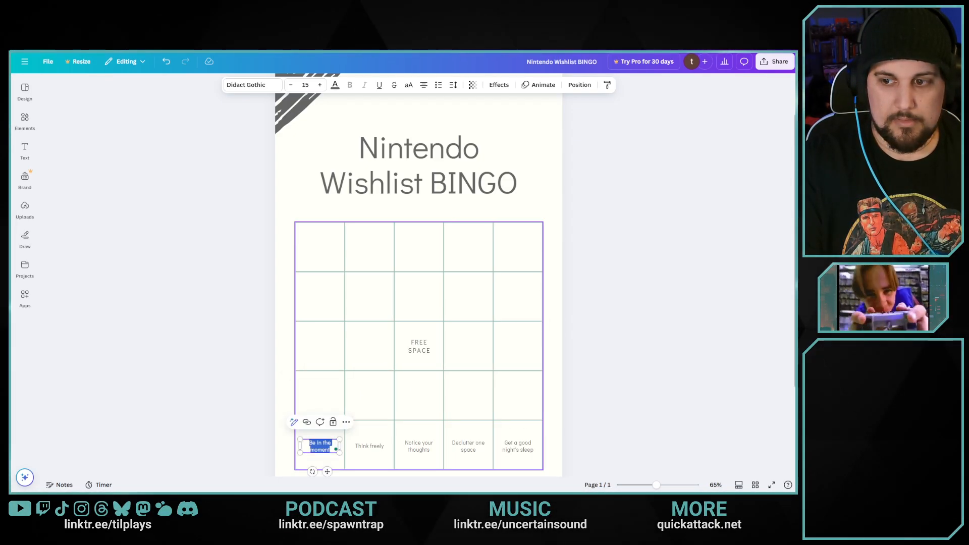
{"action": "key", "text": "BackSpace"}
{"action": "key", "text": "Tab"}
{"action": "key", "text": "BackSpace"}
{"action": "key", "text": "Tab"}
{"action": "key", "text": "BackSpace"}
{"action": "key", "text": "Tab"}
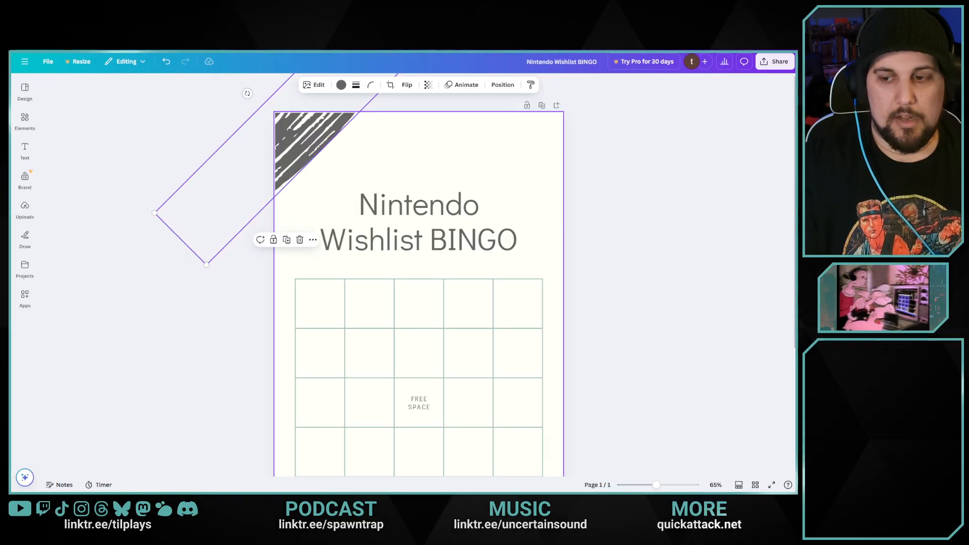
{"action": "key", "text": "BackSpace"}
{"action": "key", "text": "Tab"}
{"action": "key", "text": "Tab"}
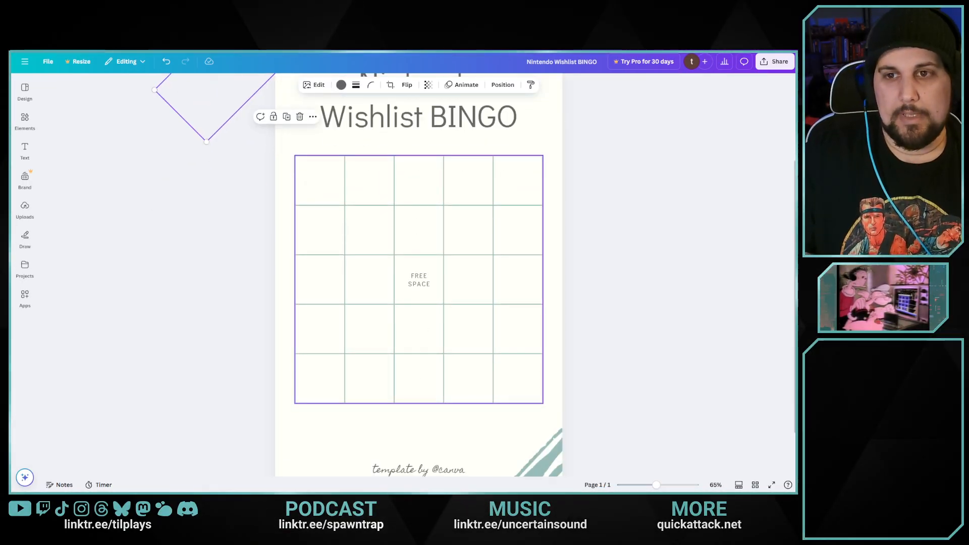
{"action": "key", "text": "Tab"}
{"action": "left_click", "coordinate": [319, 181]}
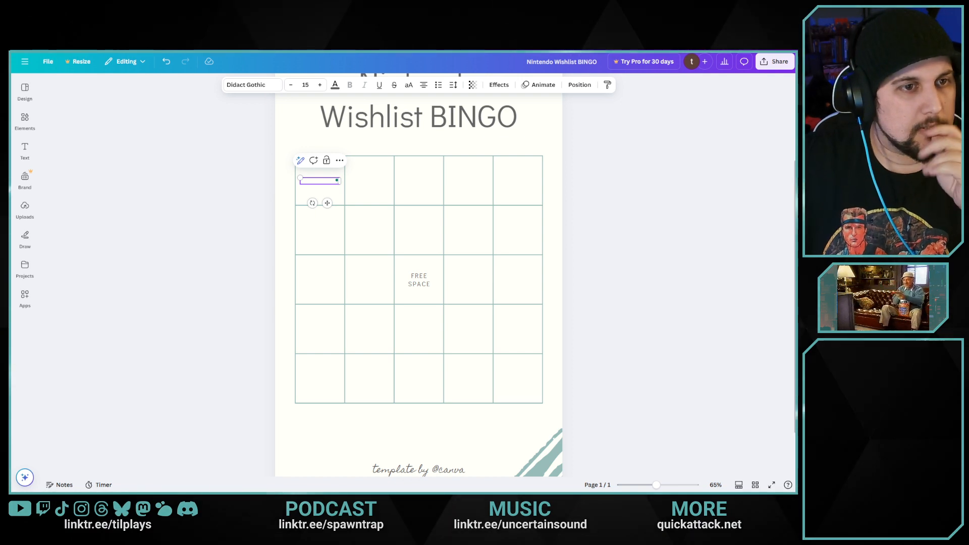
{"action": "key", "text": "Escape"}
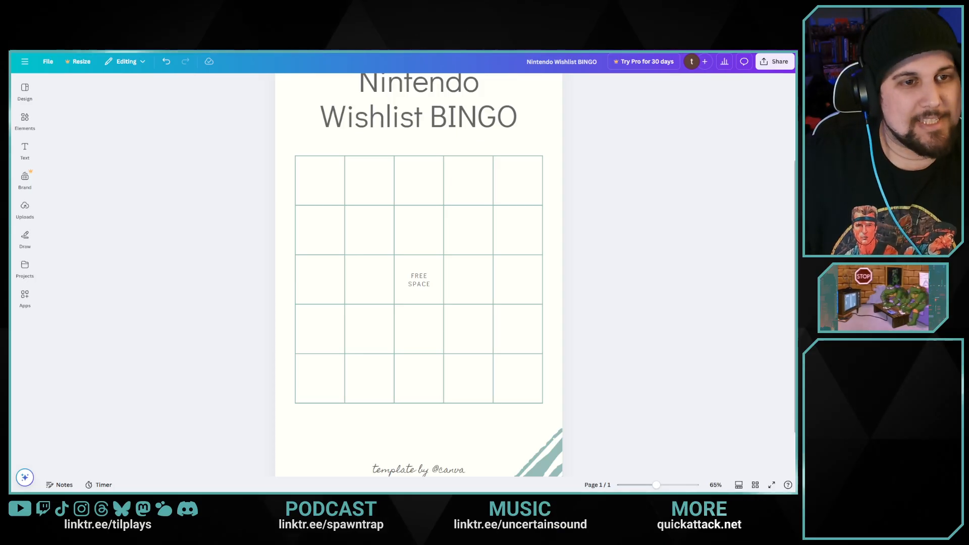
{"action": "left_click", "coordinate": [25, 210]}
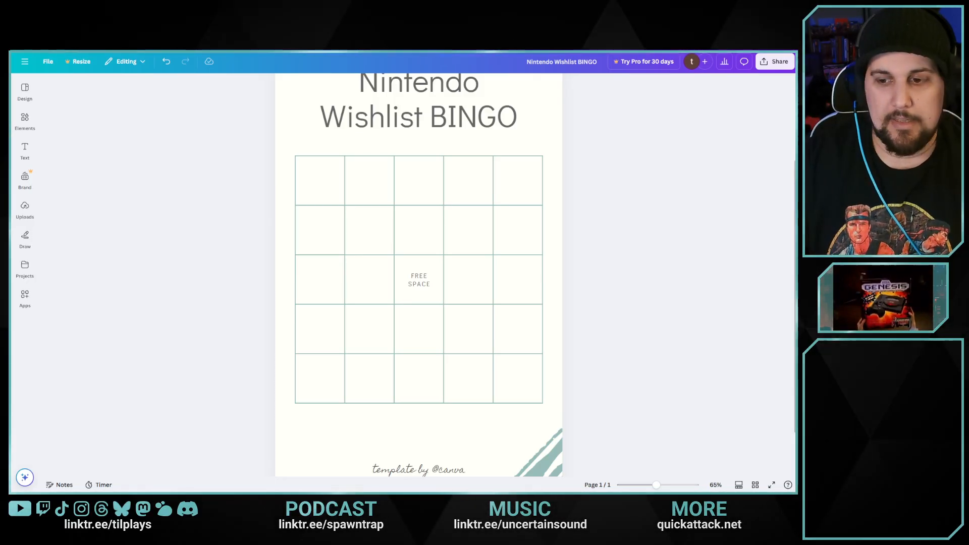
{"action": "scroll", "coordinate": [419, 272], "scroll_direction": "up", "scroll_amount": 1}
{"action": "scroll", "coordinate": [418, 272], "scroll_direction": "up", "scroll_amount": 1}
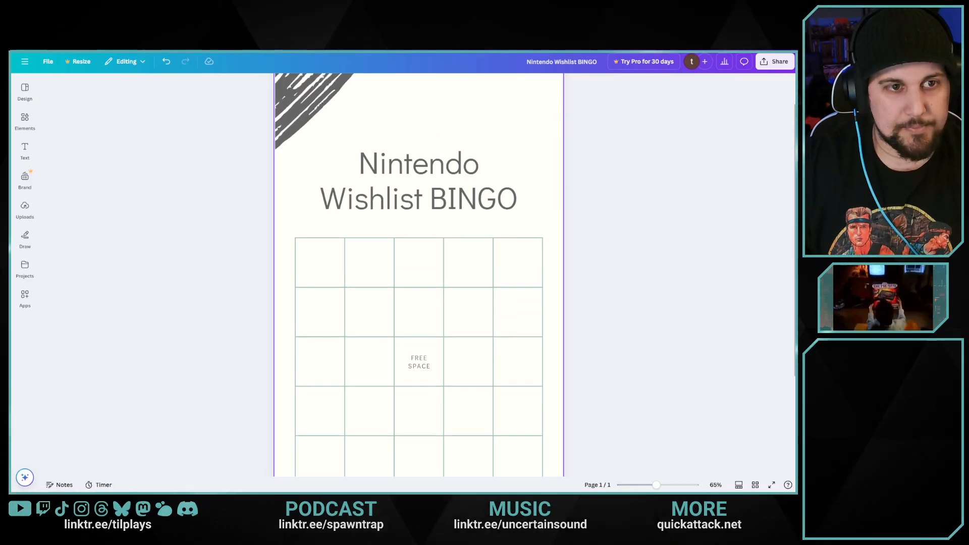
{"action": "scroll", "coordinate": [418, 273], "scroll_direction": "down", "scroll_amount": 1}
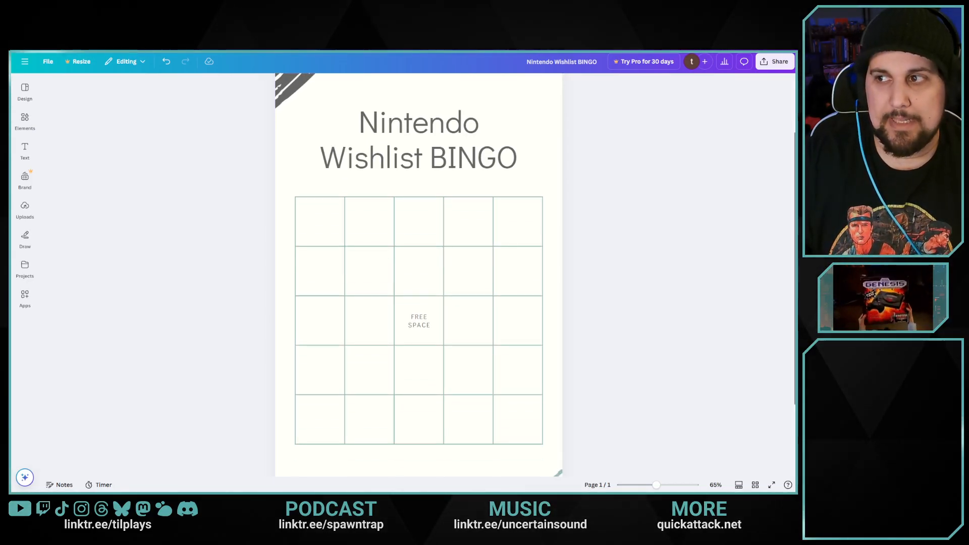
{"action": "scroll", "coordinate": [419, 272], "scroll_direction": "up", "scroll_amount": 1}
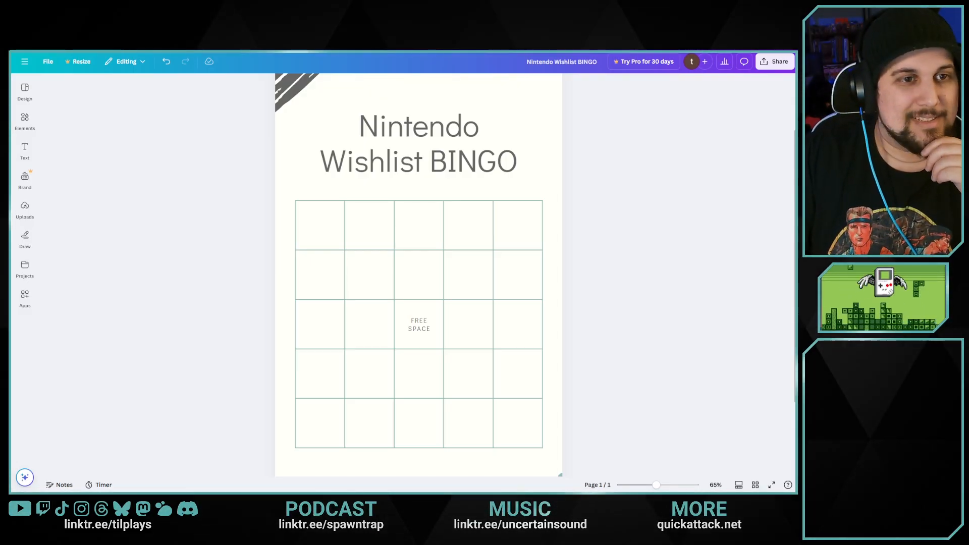
{"action": "left_click", "coordinate": [419, 275]}
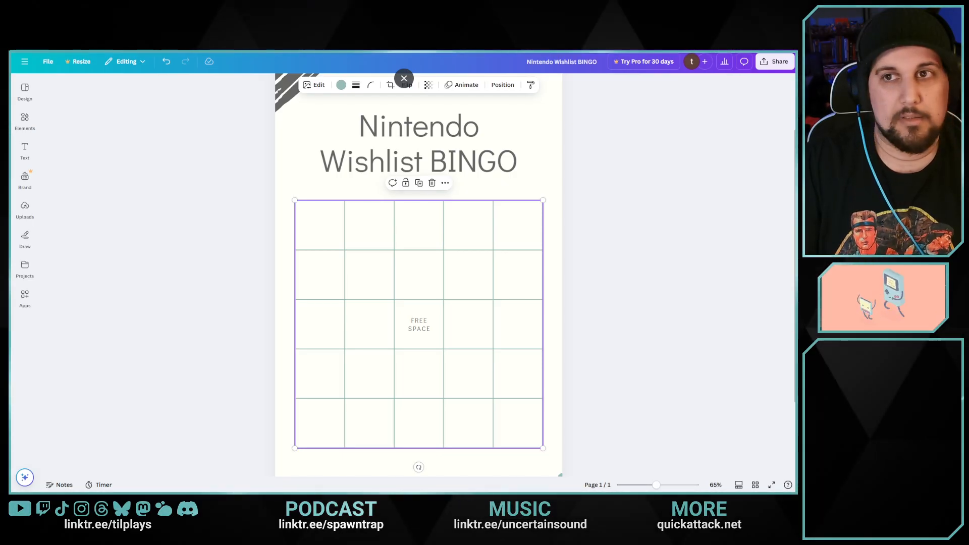
Switch to X to examine the earlier red Nintendo bingo card in full screen, then return to the Canva design
{"action": "key", "text": "F11"}
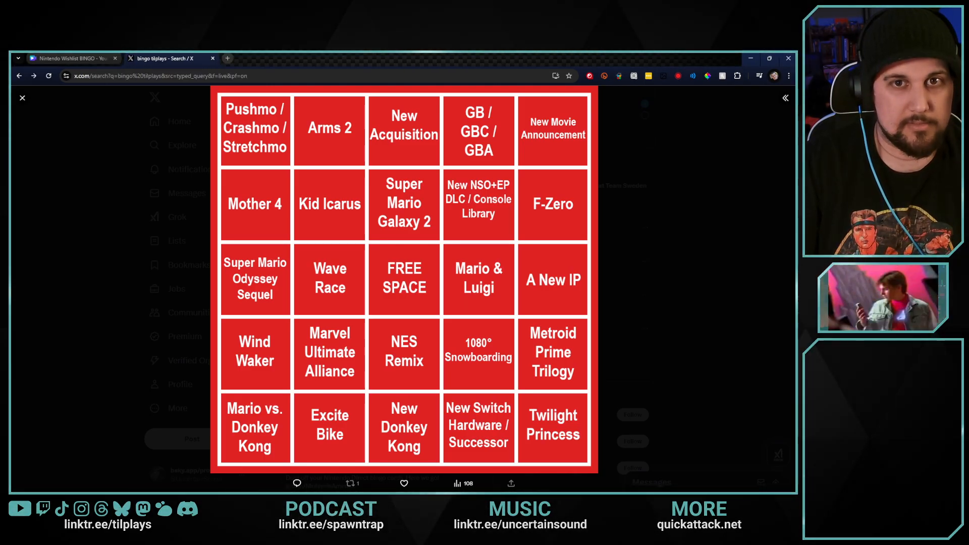
{"action": "left_click", "coordinate": [385, 296]}
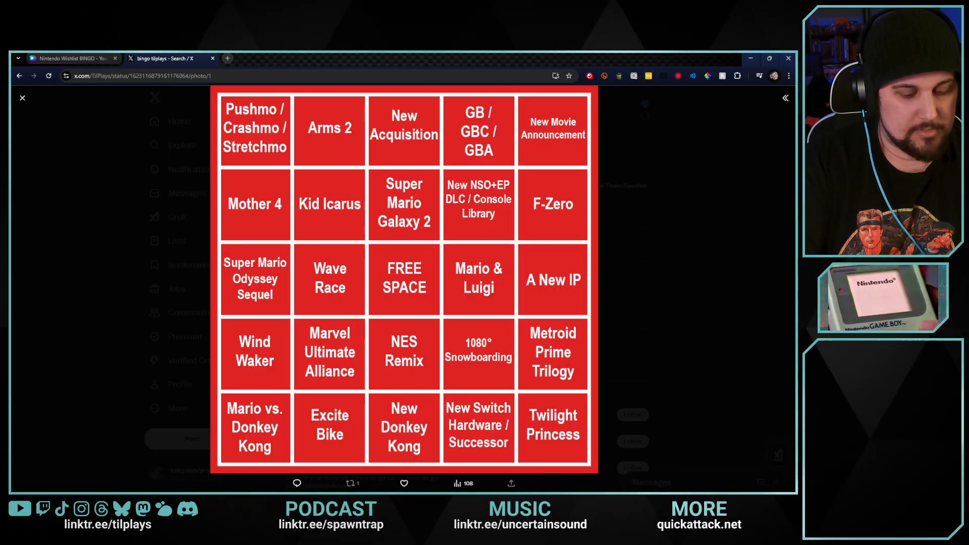
{"action": "key", "text": "F11"}
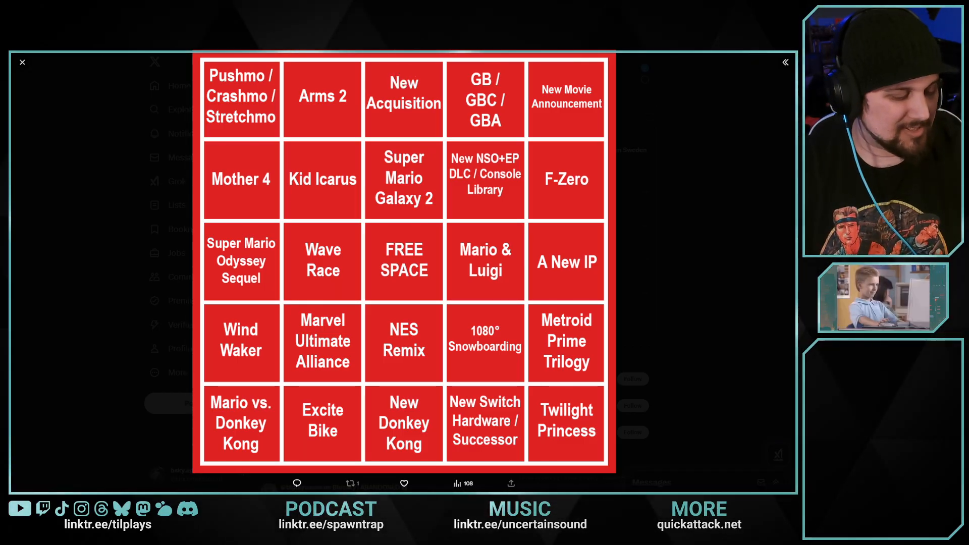
{"action": "key", "text": "ctrl+Tab"}
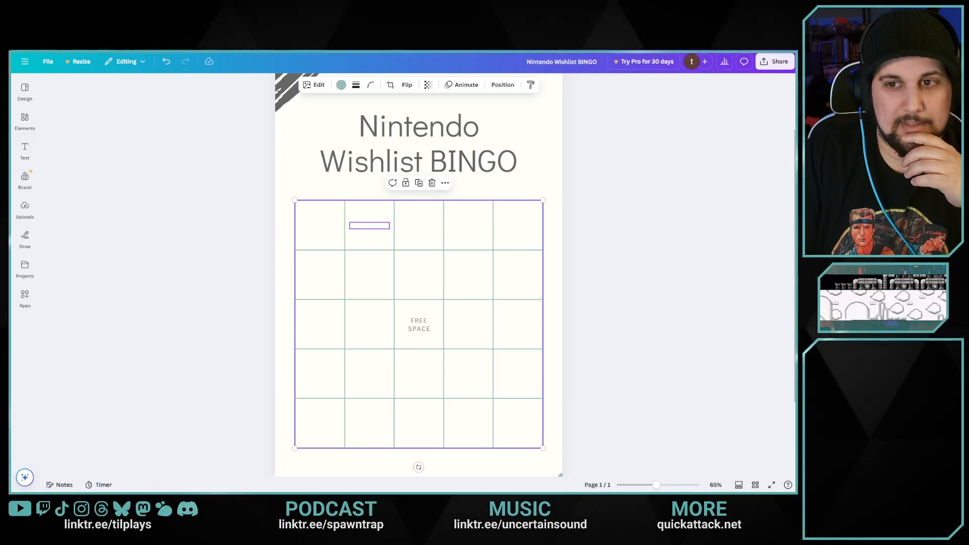
Enter "Animal Crossing" in the first cell of the bingo grid's top row
{"action": "left_click", "coordinate": [370, 225]}
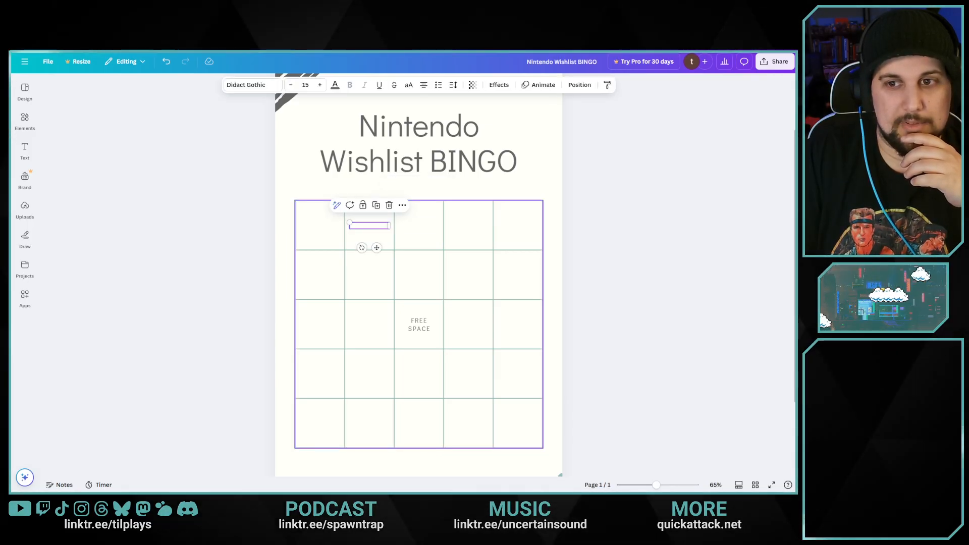
{"action": "left_click", "coordinate": [384, 237]}
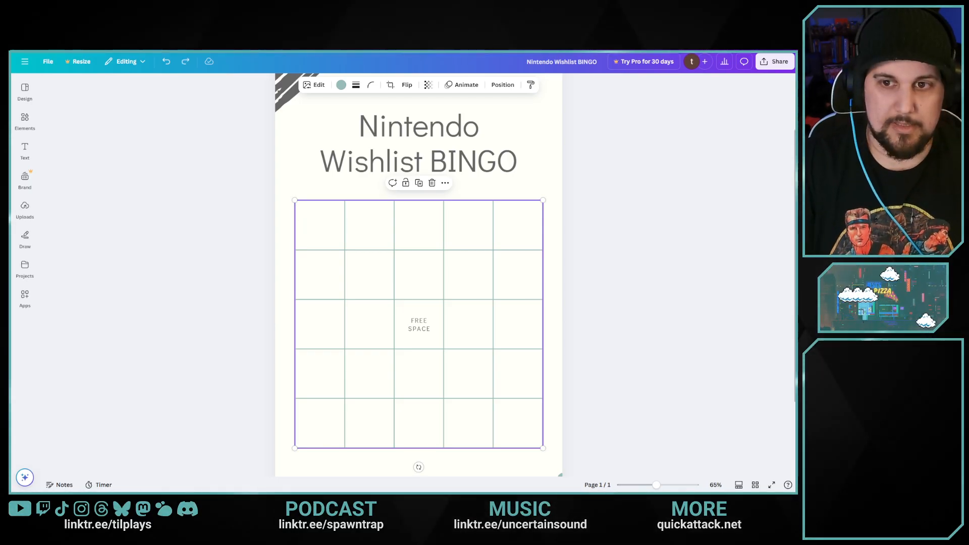
{"action": "left_click", "coordinate": [320, 225]}
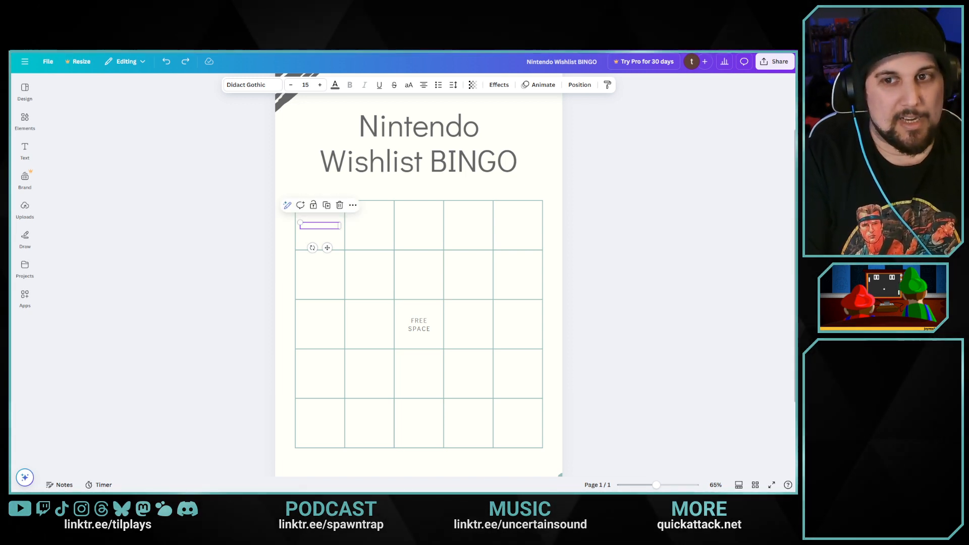
{"action": "key", "text": "l"}
{"action": "left_click", "coordinate": [320, 233]}
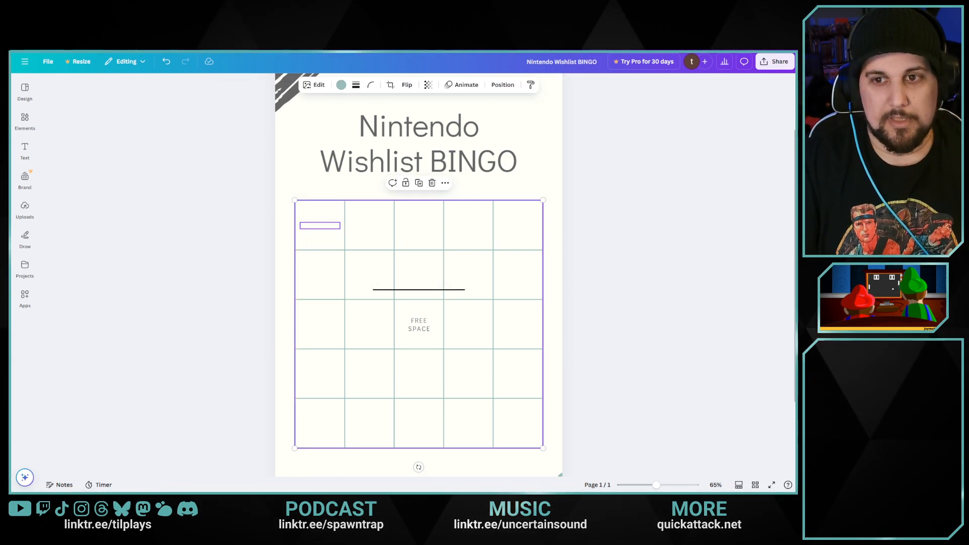
{"action": "left_click", "coordinate": [320, 226]}
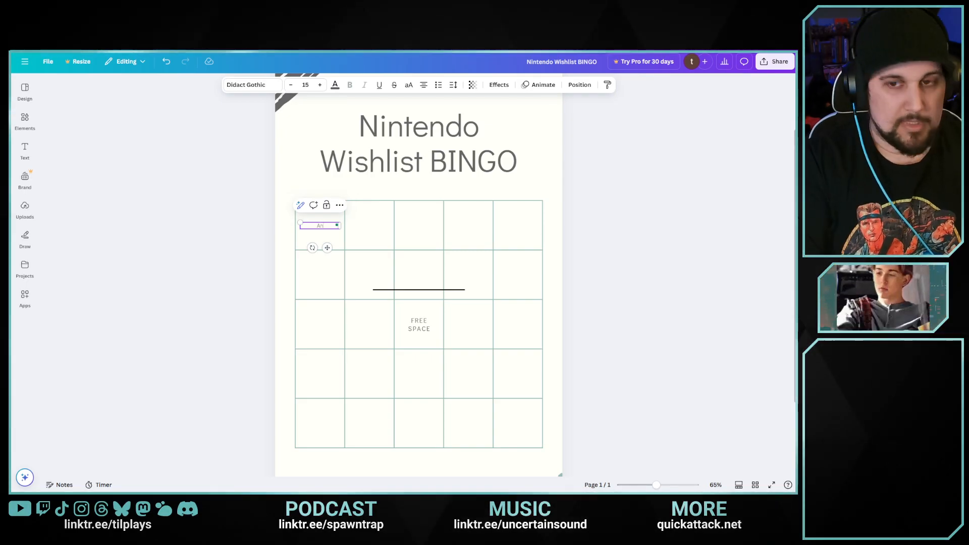
{"action": "type", "text": "Animal Crossing"}
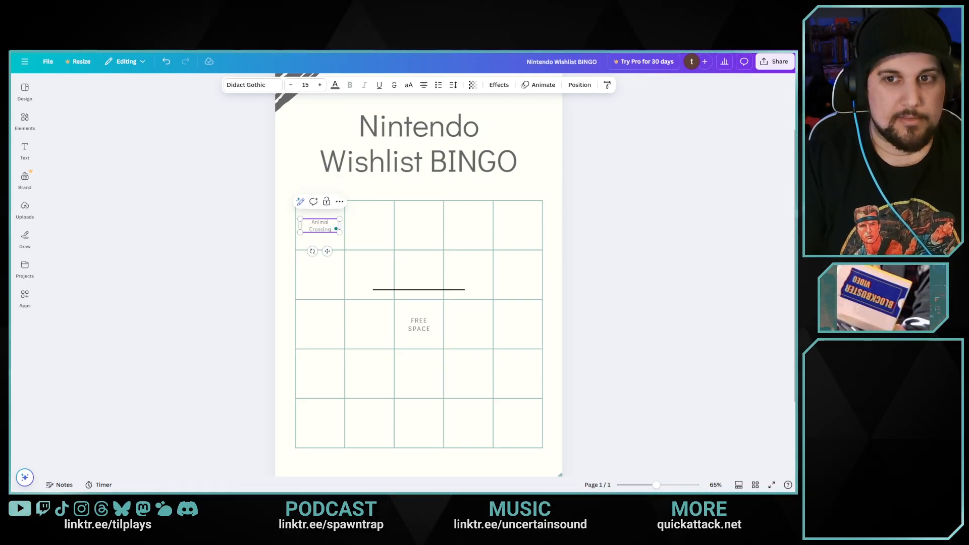
Enter "Zelda Port" in the second cell of the bingo grid's top row
{"action": "left_click", "coordinate": [369, 233]}
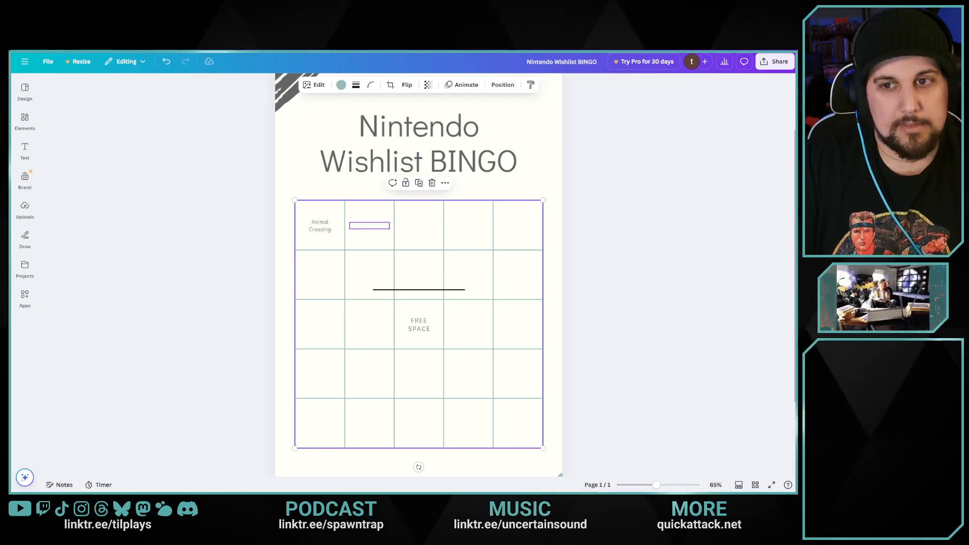
{"action": "left_click", "coordinate": [369, 226]}
{"action": "left_click", "coordinate": [369, 225]}
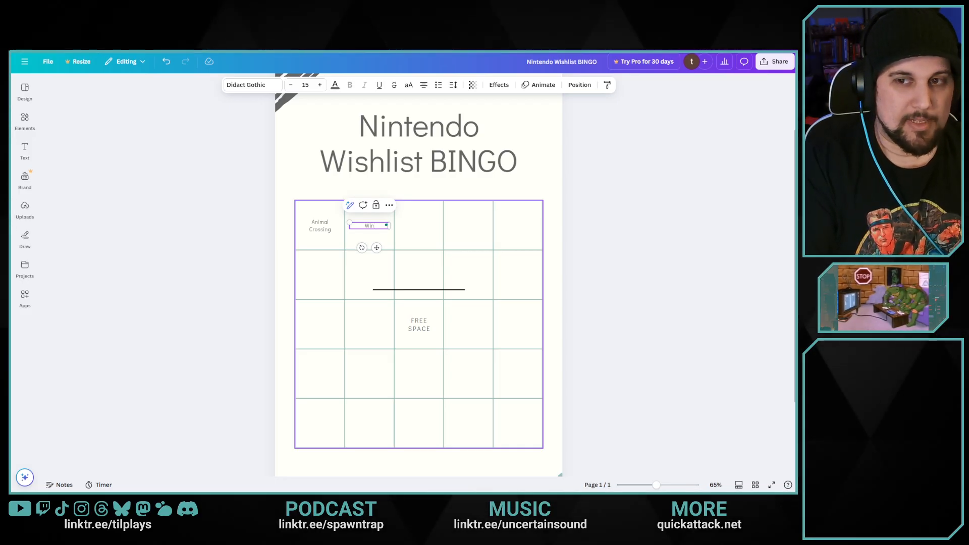
{"action": "key", "text": "BackSpace"}
{"action": "key", "text": "BackSpace"}
{"action": "key", "text": "BackSpace"}
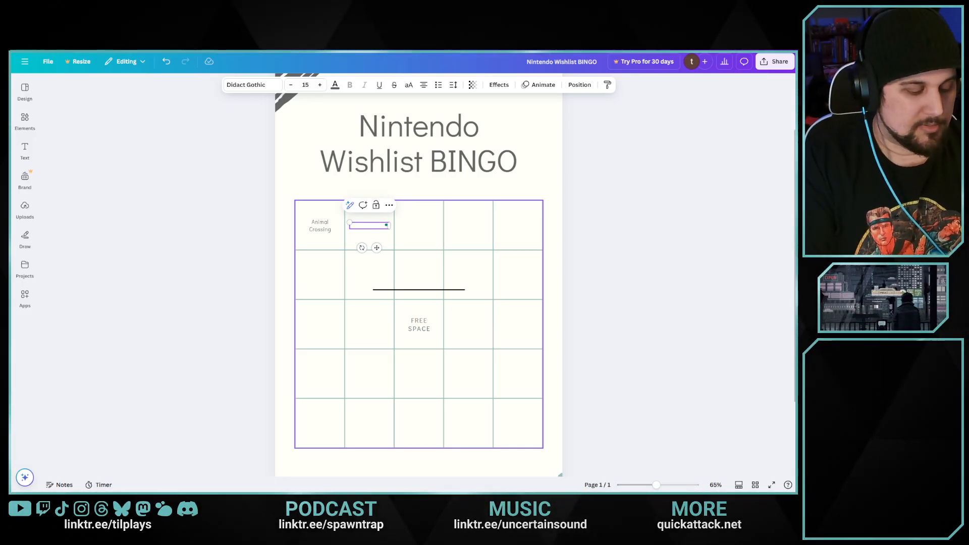
{"action": "type", "text": "Zelda Port"}
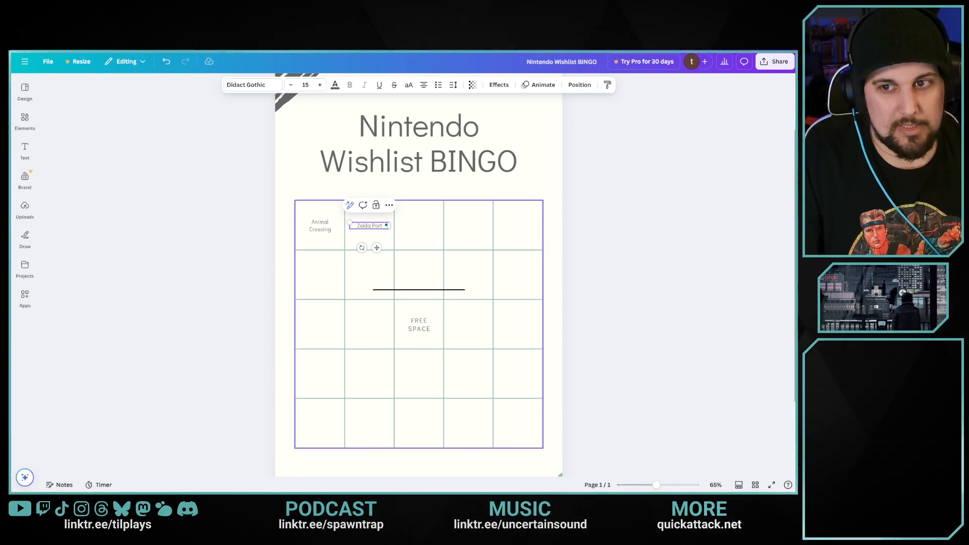
Enter "Super Mario Galaxy 2" in the third cell of the bingo grid's top row
{"action": "left_click", "coordinate": [418, 225]}
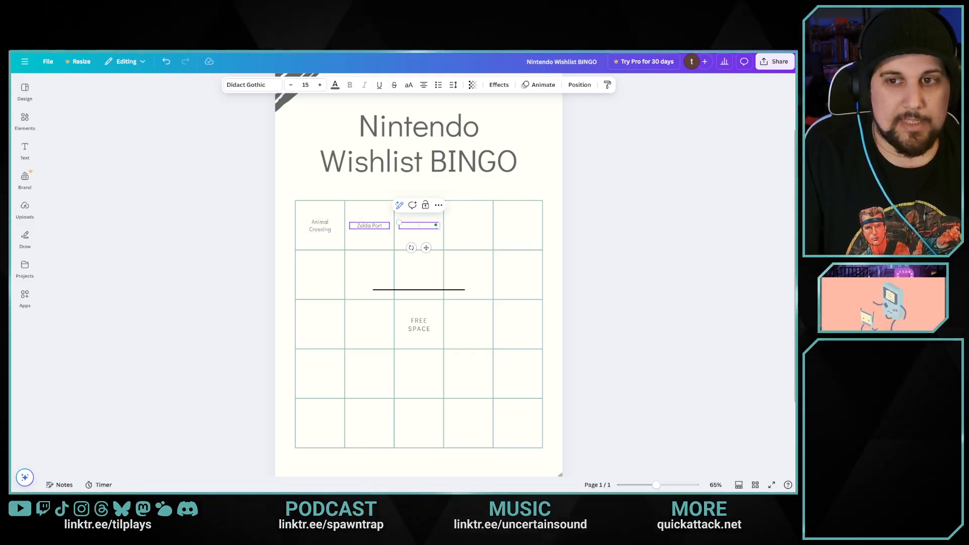
{"action": "left_click", "coordinate": [369, 225]}
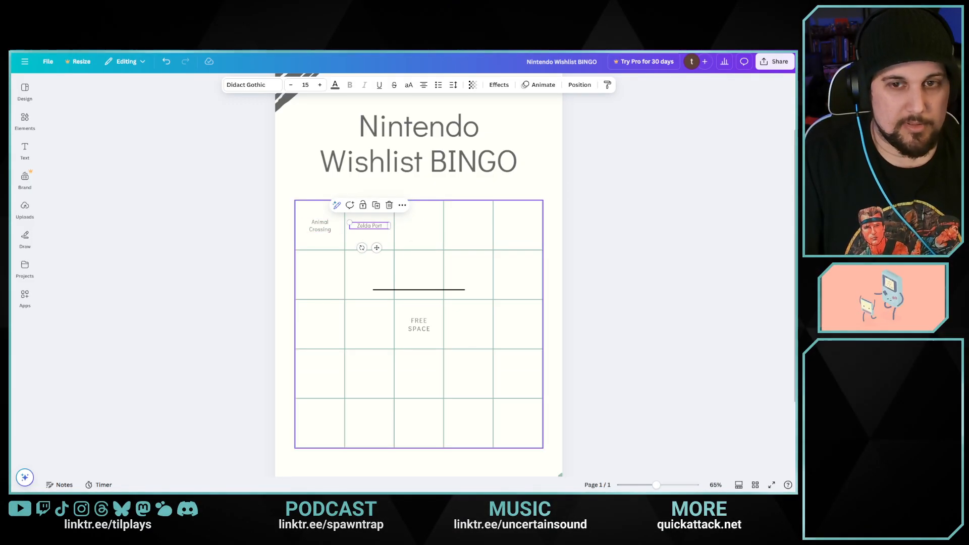
{"action": "key", "text": "Escape"}
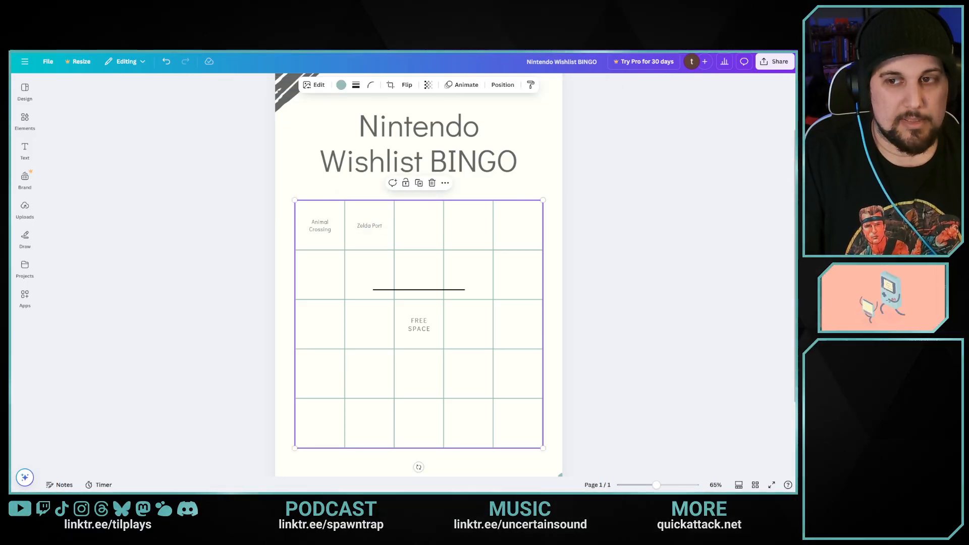
{"action": "key", "text": "ctrl+z"}
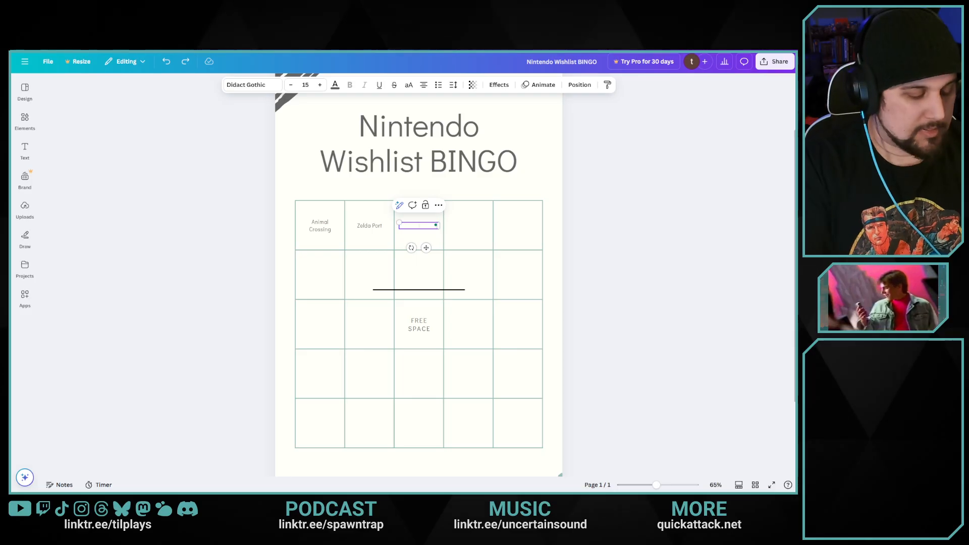
{"action": "type", "text": "Sup3er"}
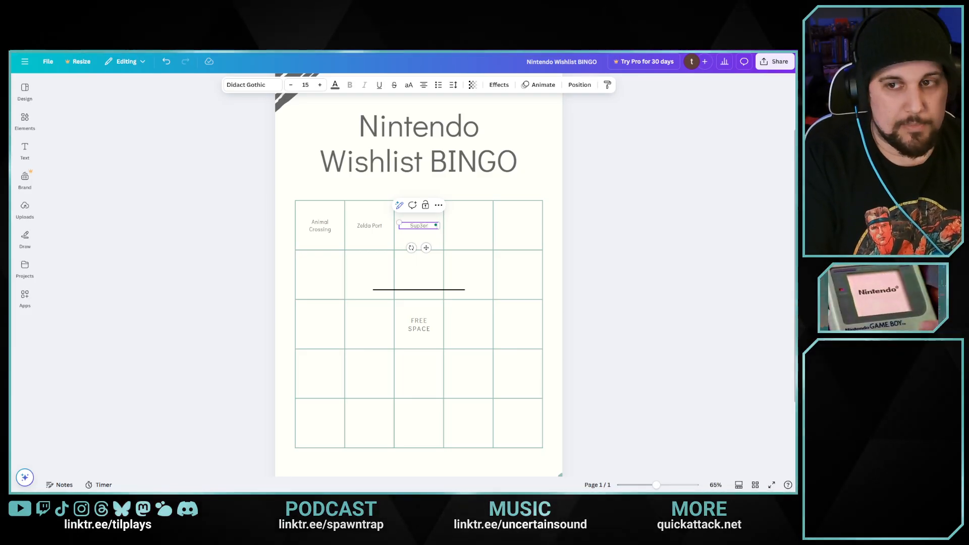
{"action": "key", "text": "BackSpace"}
{"action": "key", "text": "BackSpace"}
{"action": "key", "text": "BackSpace"}
{"action": "type", "text": "er Mario"}
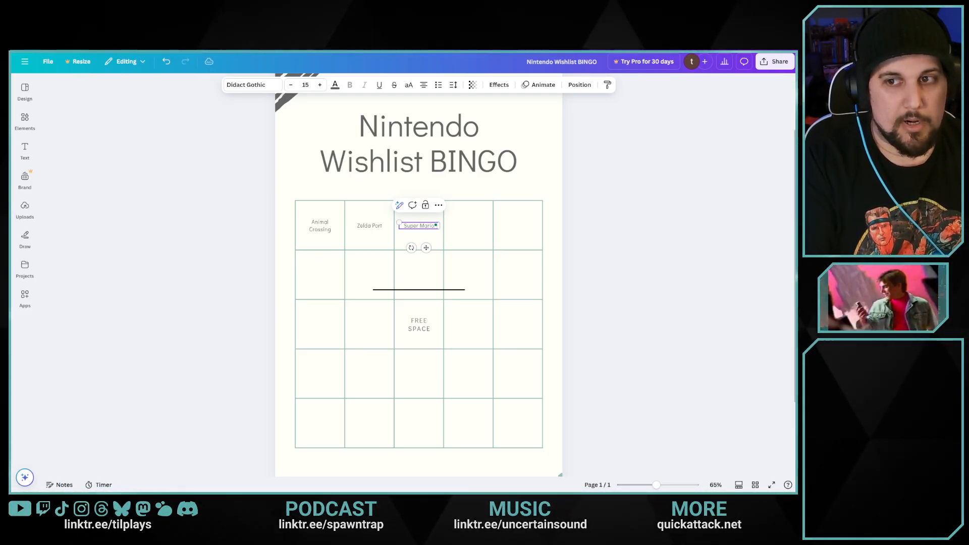
{"action": "type", "text": " Galaxy"}
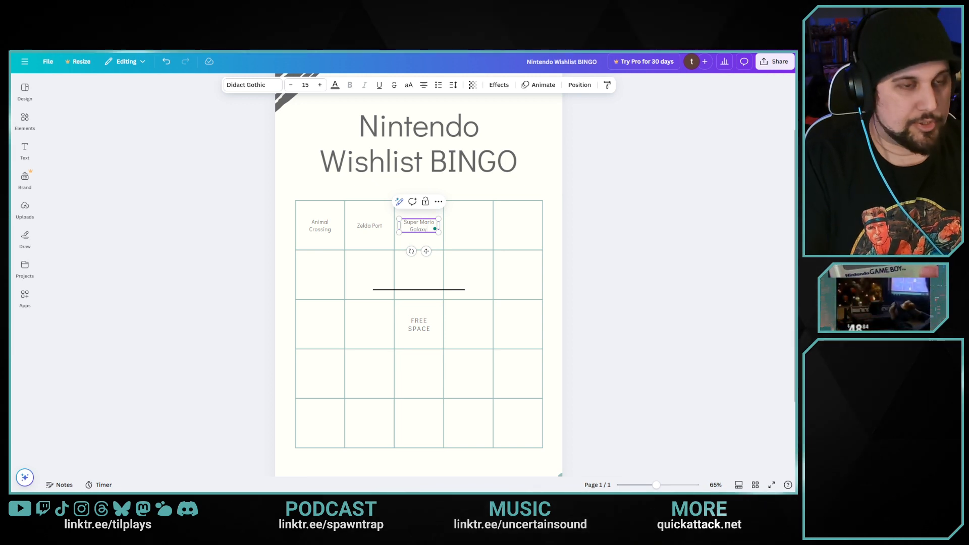
{"action": "type", "text": " 2"}
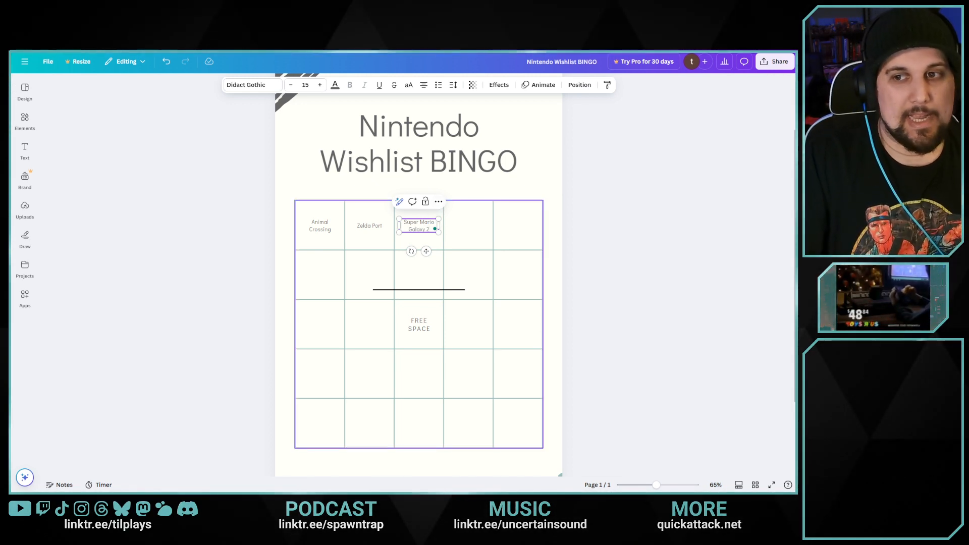
Enter "Metroid Prime 2 Echoes" in the fourth cell of the bingo grid's top row
{"action": "key", "text": "Tab"}
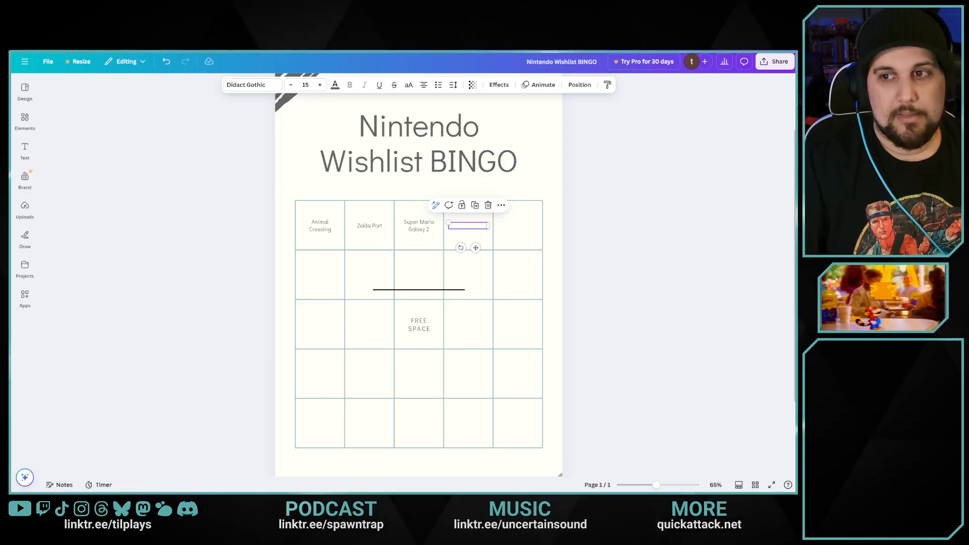
{"action": "key", "text": "Escape"}
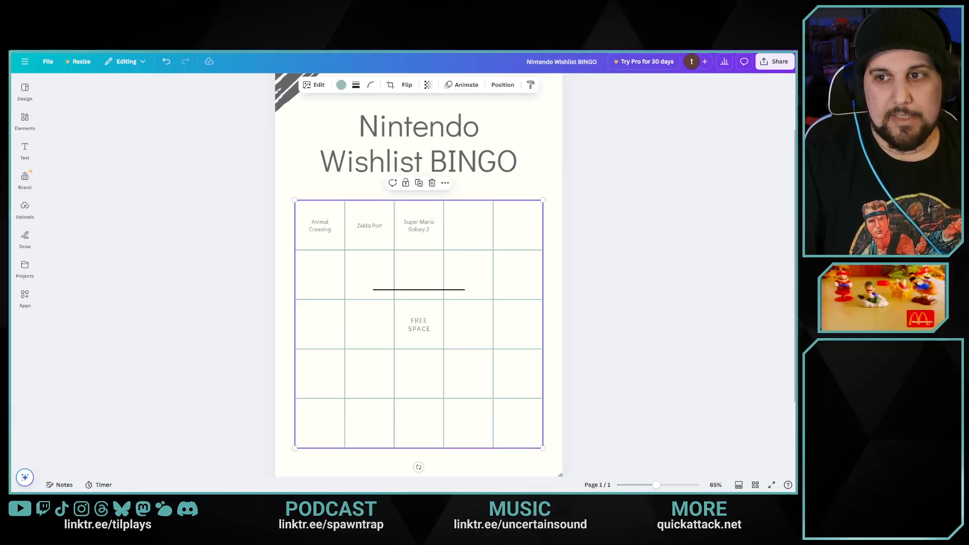
{"action": "left_click", "coordinate": [468, 226]}
{"action": "type", "text": "Metr"}
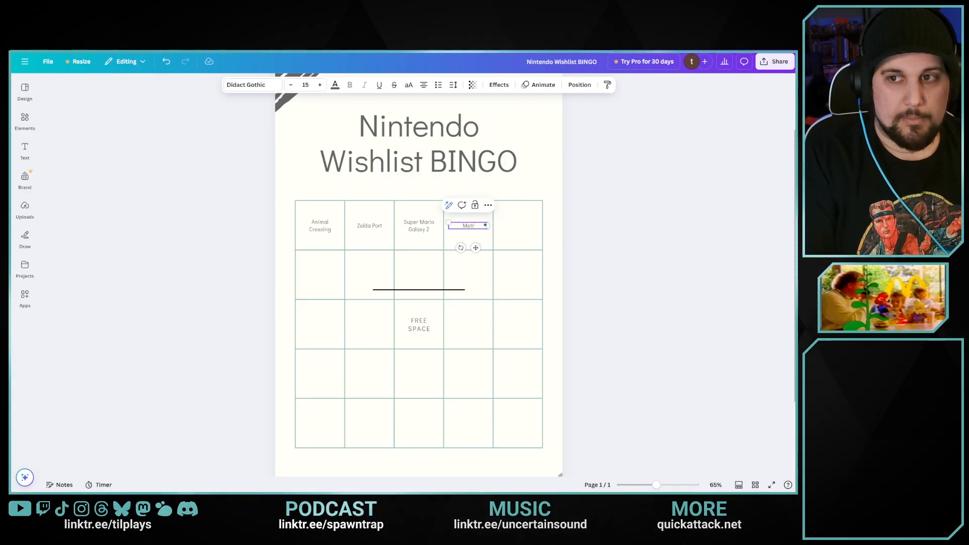
{"action": "type", "text": "oid Prim"}
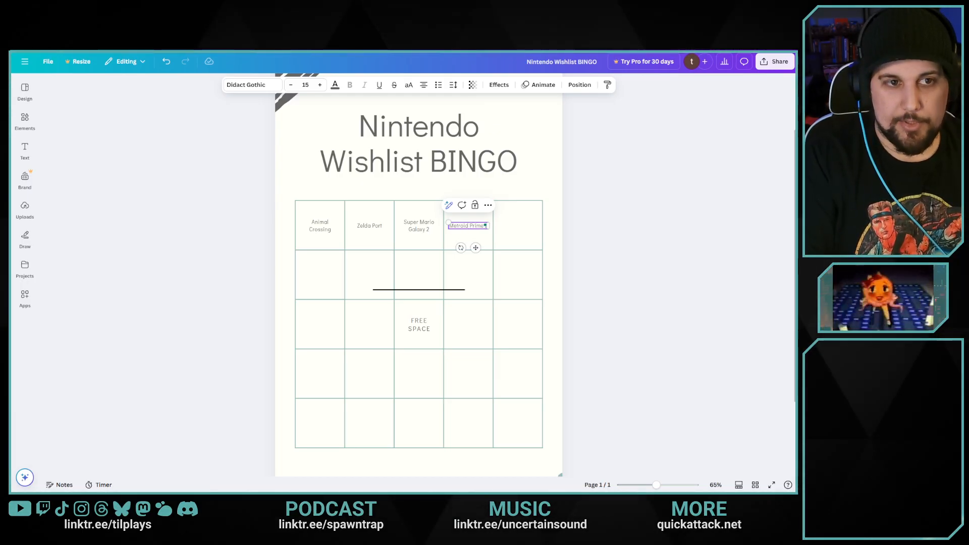
{"action": "type", "text": "e"}
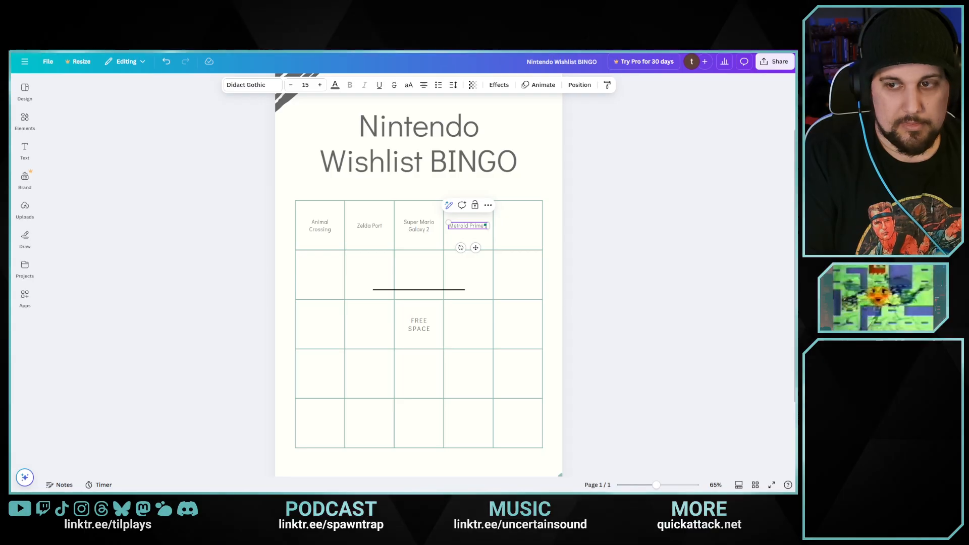
{"action": "type", "text": " Echoes"}
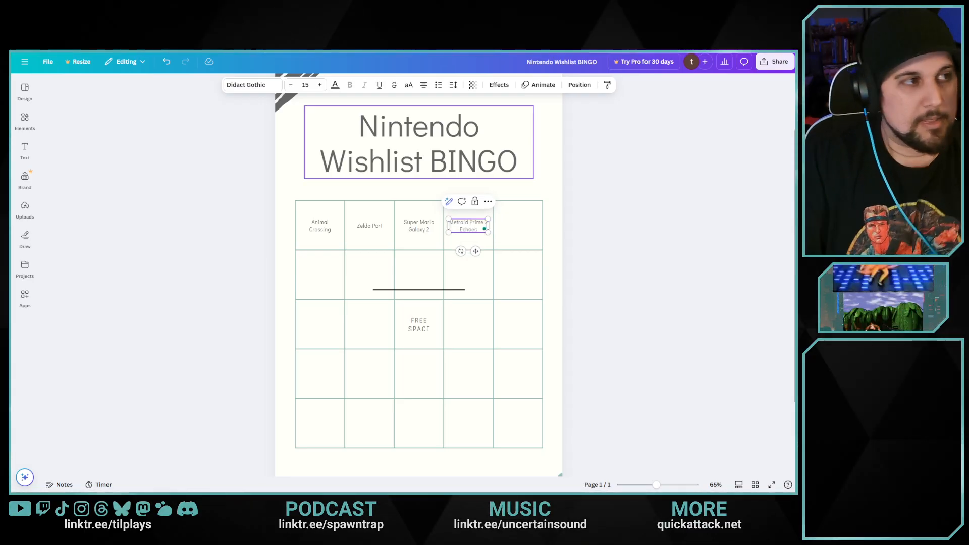
{"action": "left_click", "coordinate": [518, 226]}
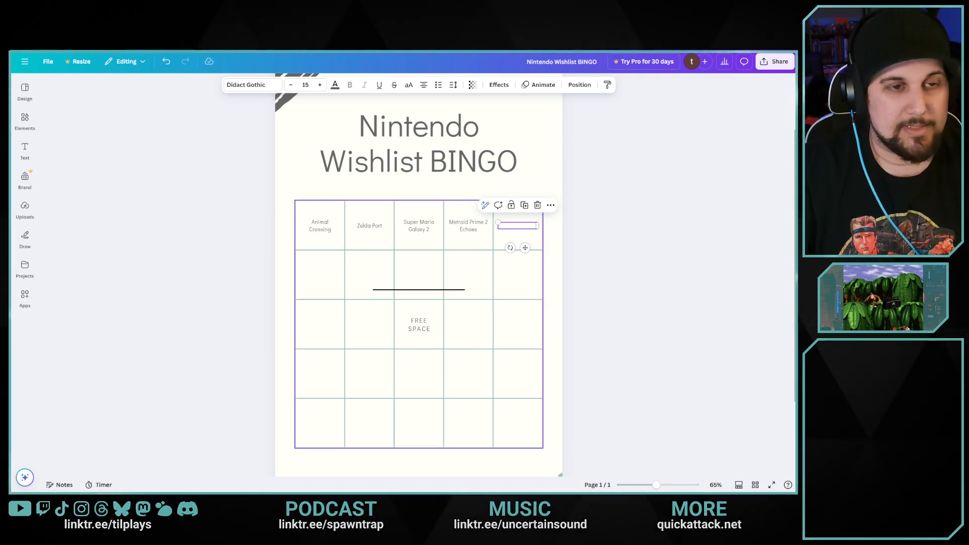
{"action": "left_click", "coordinate": [468, 225]}
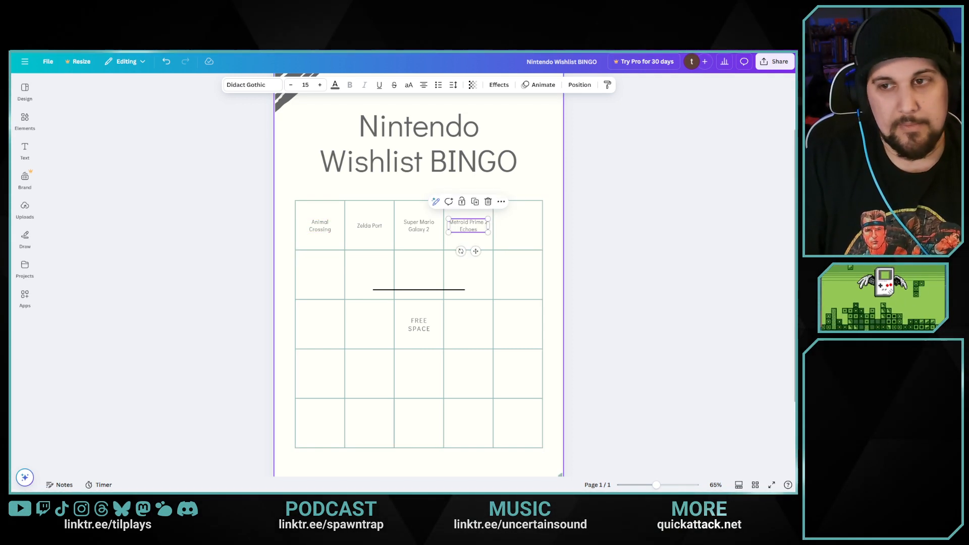
Delete the stray black horizontal line that crosses the second row of the bingo grid
{"action": "left_click", "coordinate": [517, 225]}
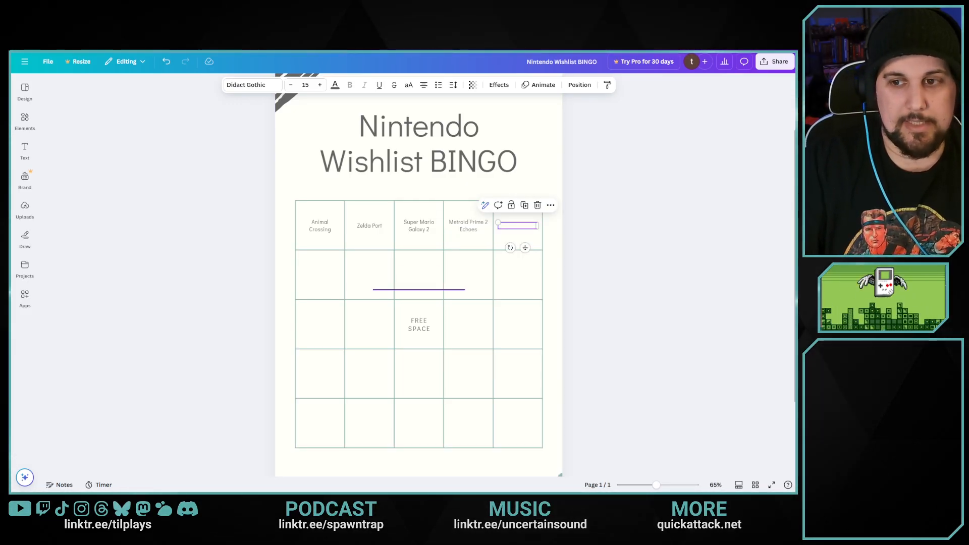
{"action": "left_click", "coordinate": [418, 289]}
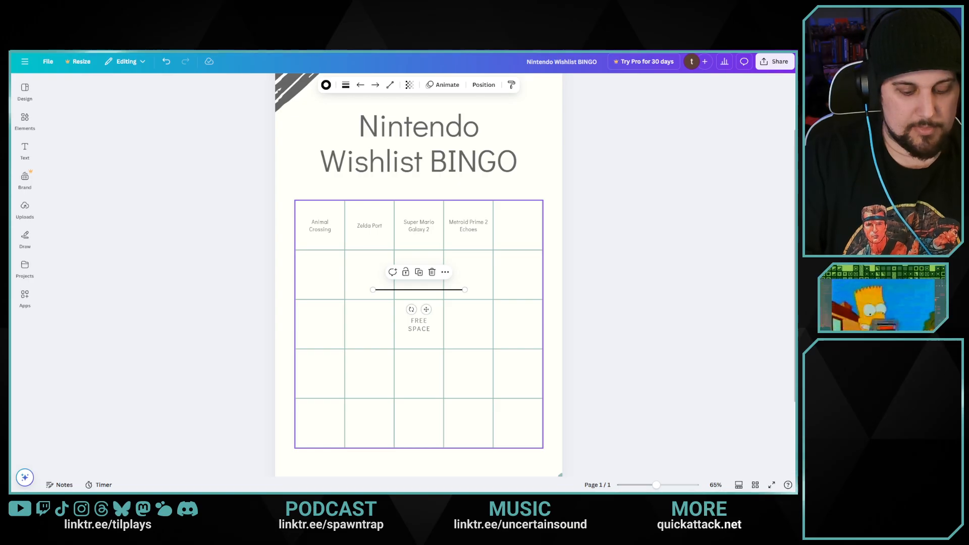
{"action": "key", "text": "Delete"}
Enter "New 3D Mario" in the fifth cell of the bingo grid's top row
{"action": "left_click", "coordinate": [518, 225]}
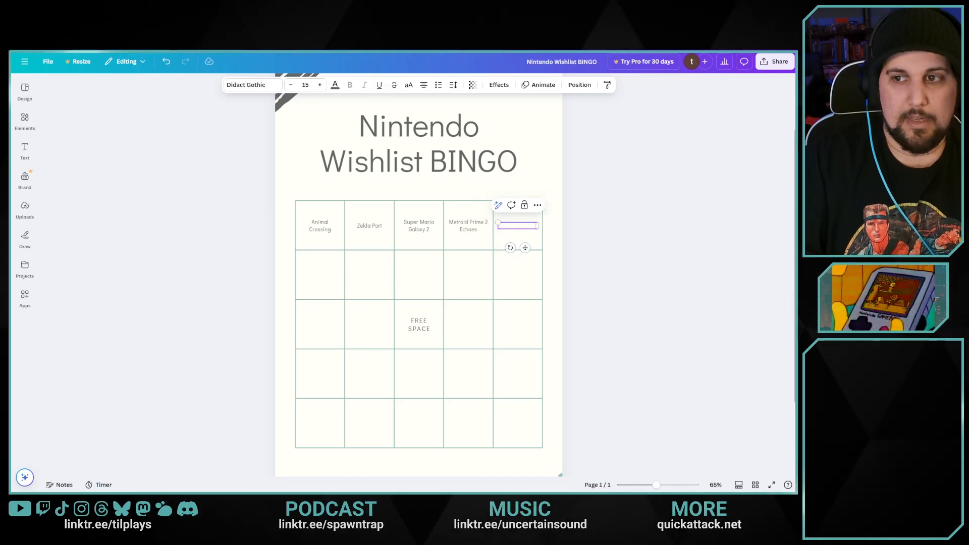
{"action": "type", "text": "new 3"}
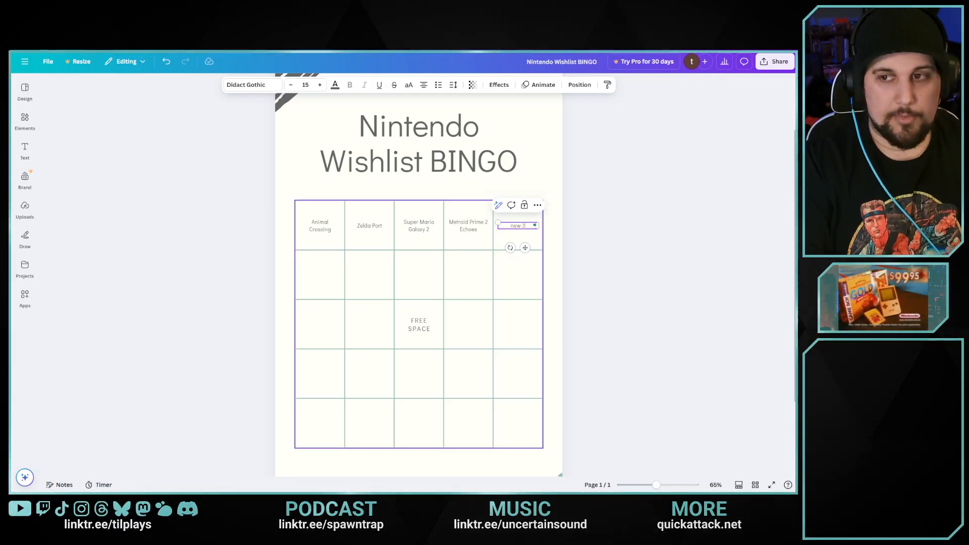
{"action": "key", "text": "BackSpace"}
{"action": "key", "text": "BackSpace"}
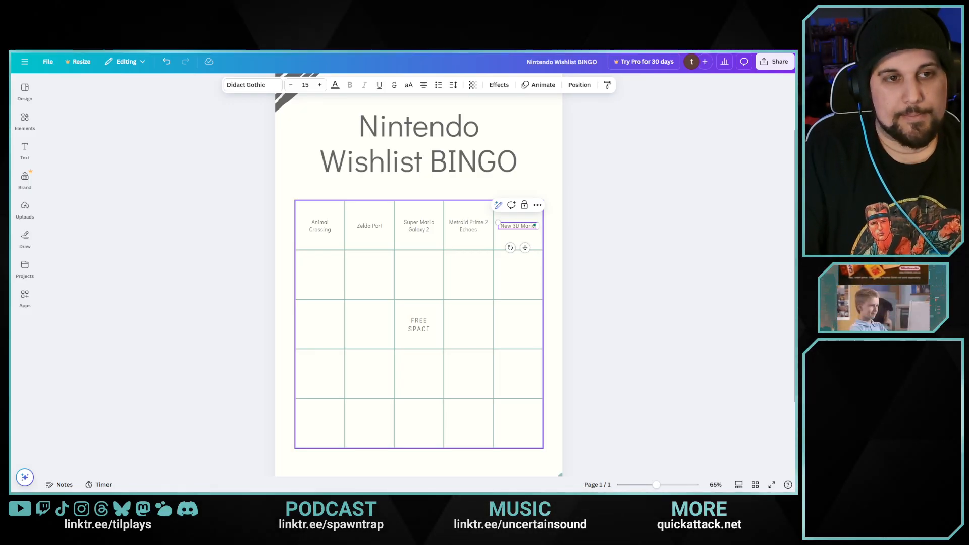
Enter "New NSO library" in the first cell of the bingo grid's second row
{"action": "left_click", "coordinate": [320, 274]}
{"action": "left_click", "coordinate": [320, 274]}
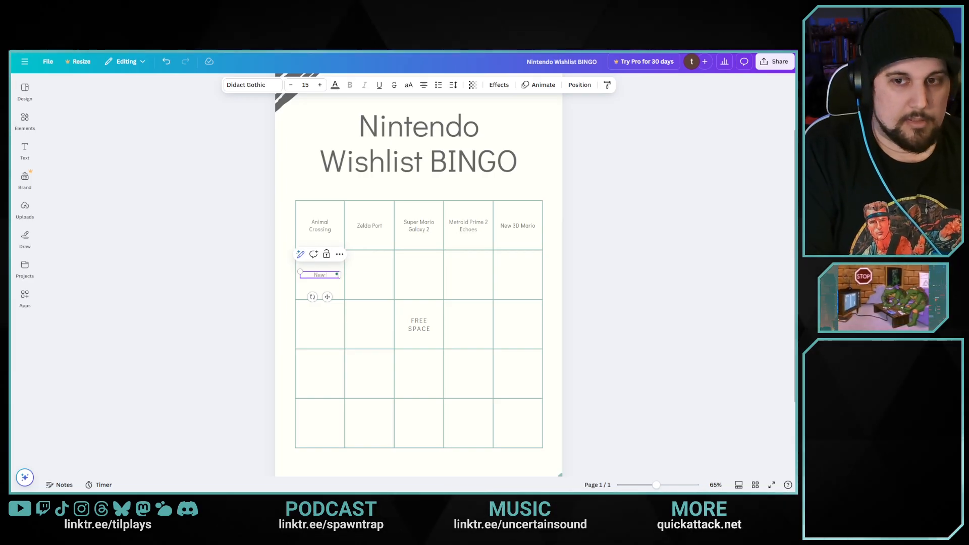
{"action": "type", "text": "NSO"}
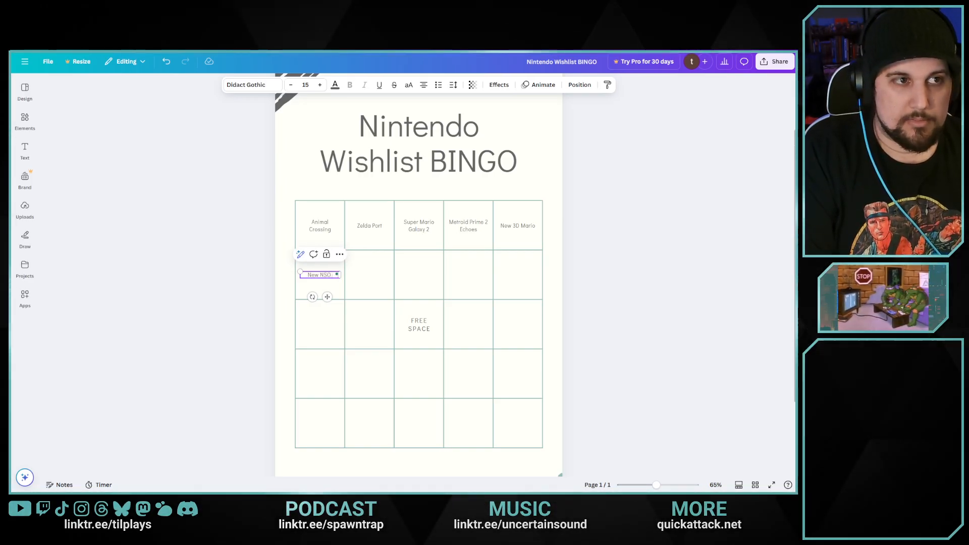
{"action": "type", "text": " libra"}
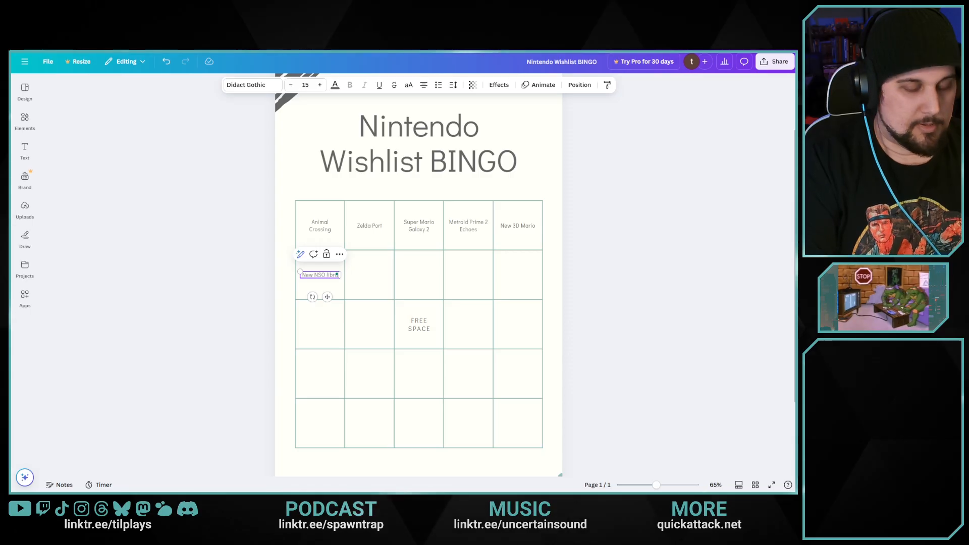
{"action": "type", "text": "ry"}
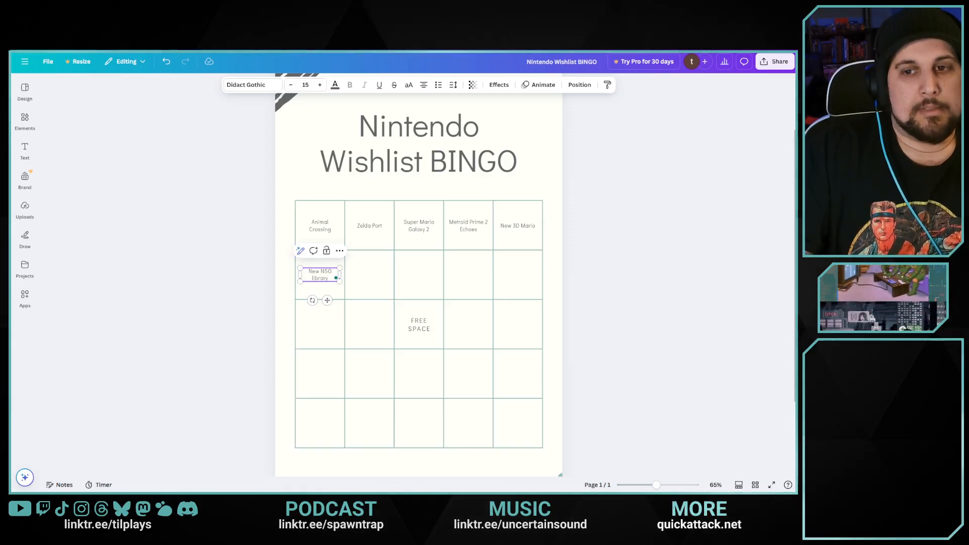
{"action": "key", "text": "Tab"}
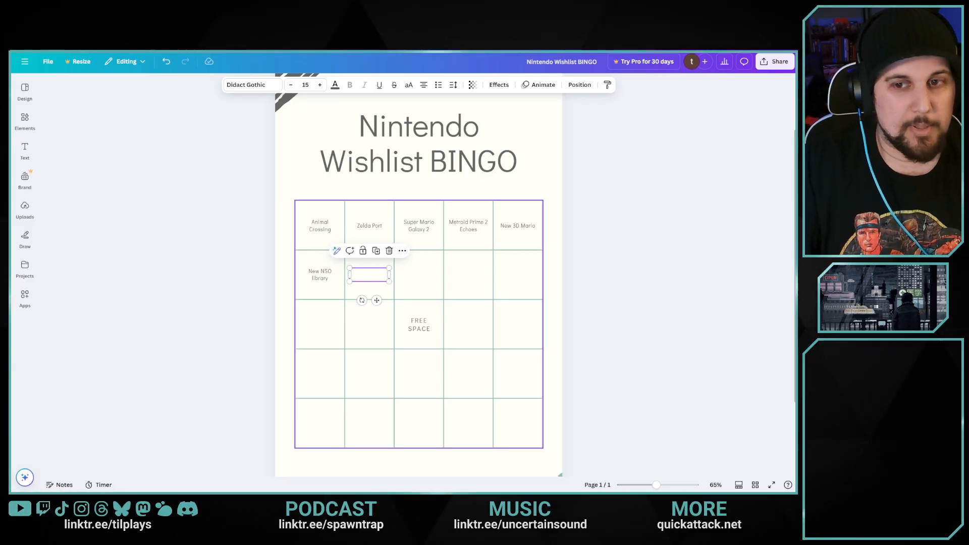
Enter "new movie announcement" in the second cell of the bingo grid's second row
{"action": "left_click_drag", "start_coordinate": [320, 274], "coordinate": [320, 275]}
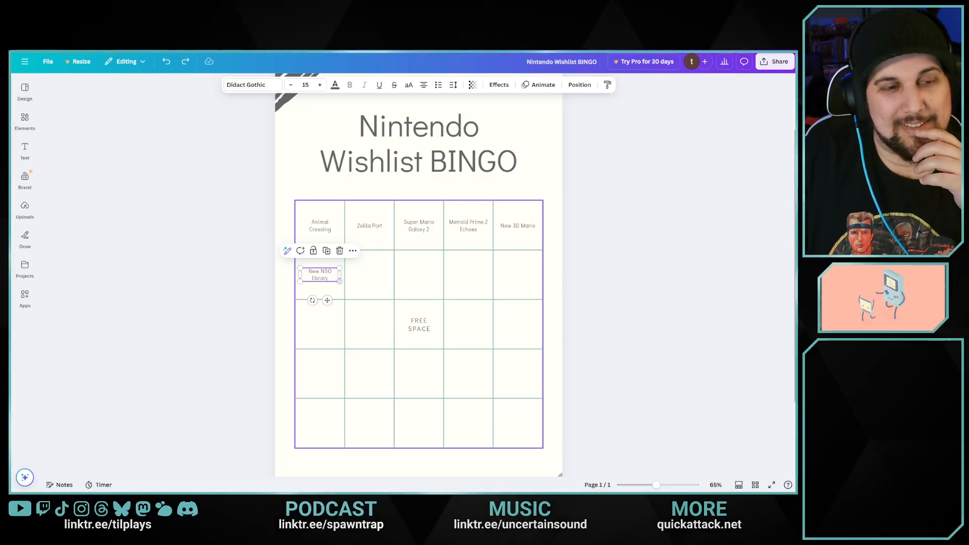
{"action": "left_click", "coordinate": [369, 275]}
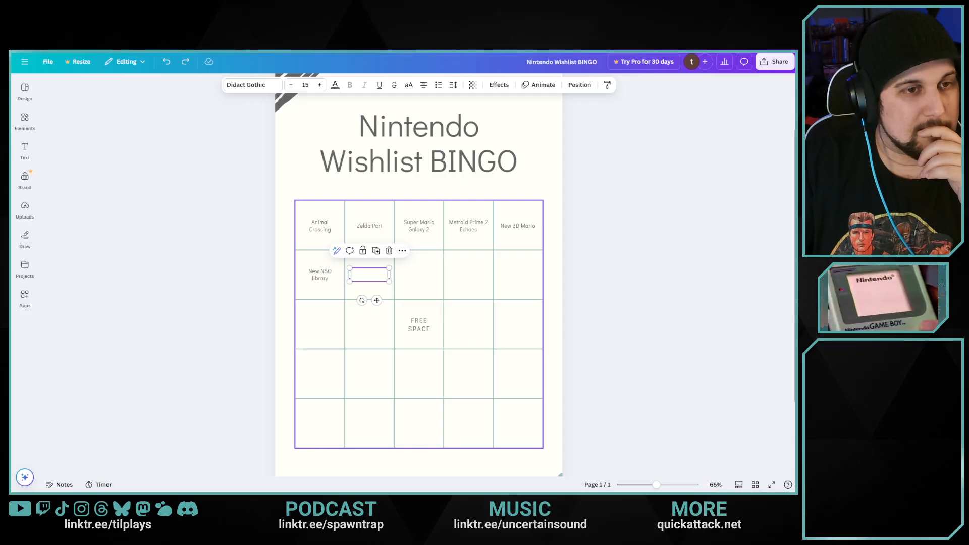
{"action": "left_click_drag", "start_coordinate": [369, 274], "coordinate": [419, 275]}
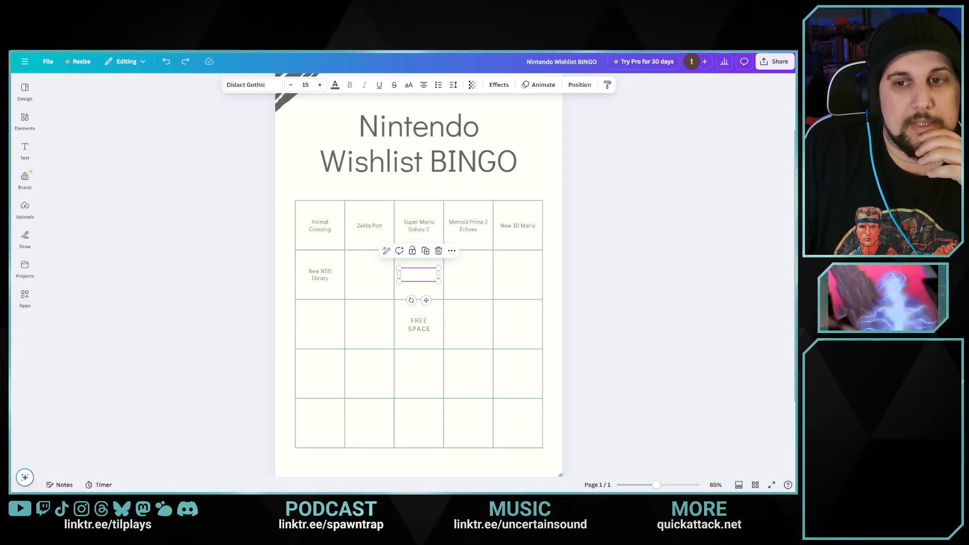
{"action": "key", "text": "ctrl+z"}
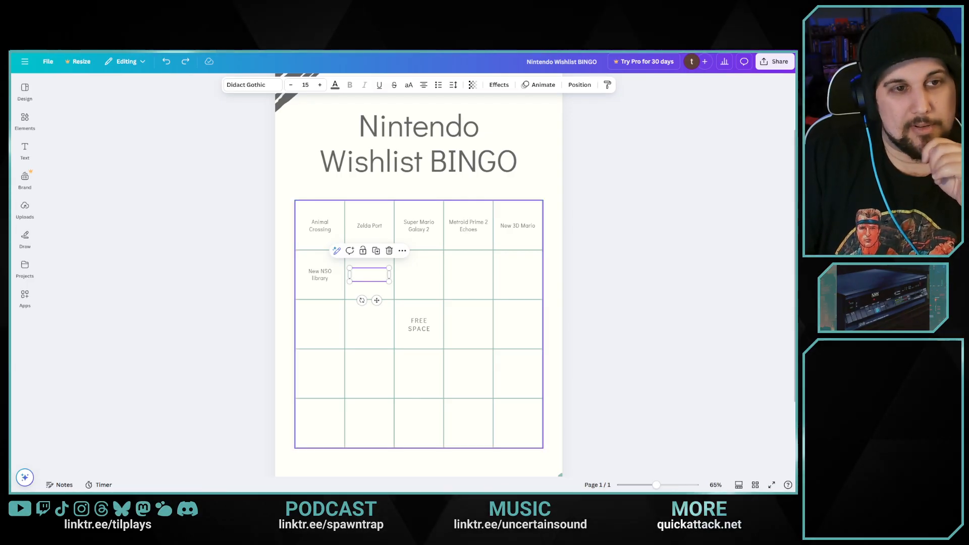
{"action": "left_click", "coordinate": [369, 275]}
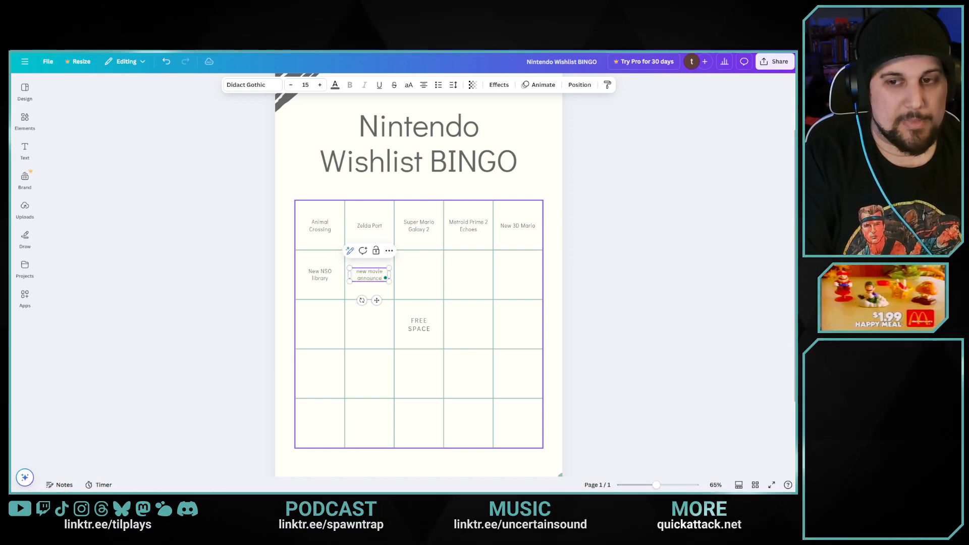
{"action": "type", "text": "new movie announcement"}
{"action": "left_click", "coordinate": [419, 274]}
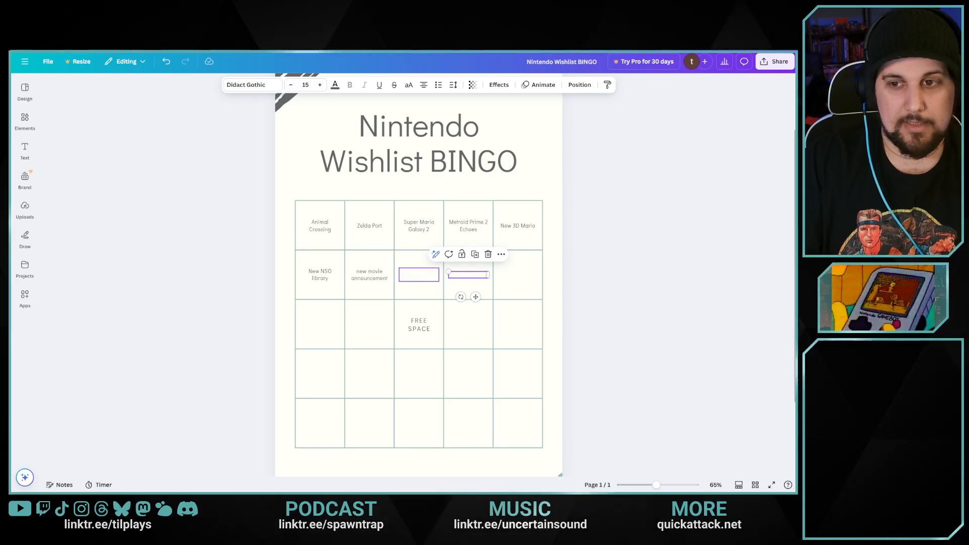
{"action": "left_click", "coordinate": [419, 274]}
{"action": "left_click", "coordinate": [419, 275]}
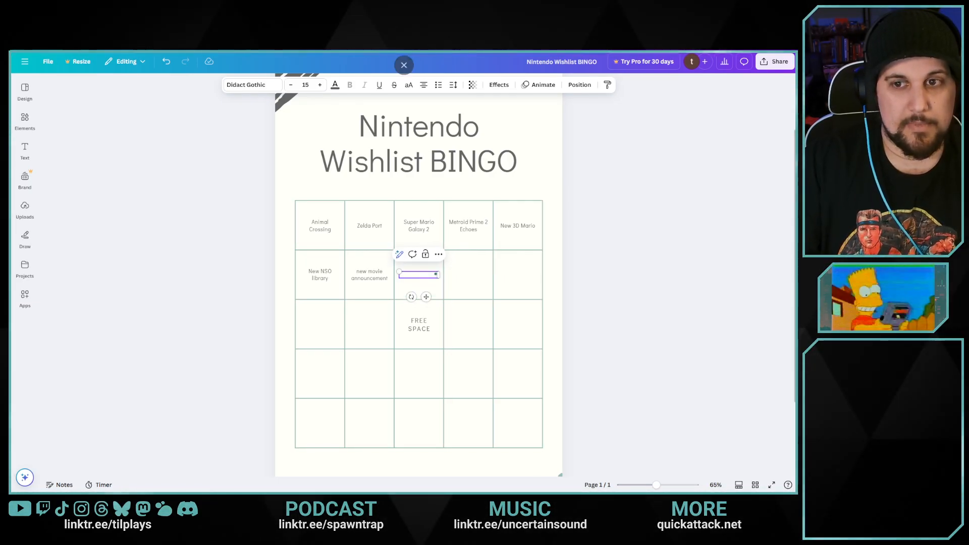
{"action": "key", "text": "Escape"}
{"action": "key", "text": "Escape"}
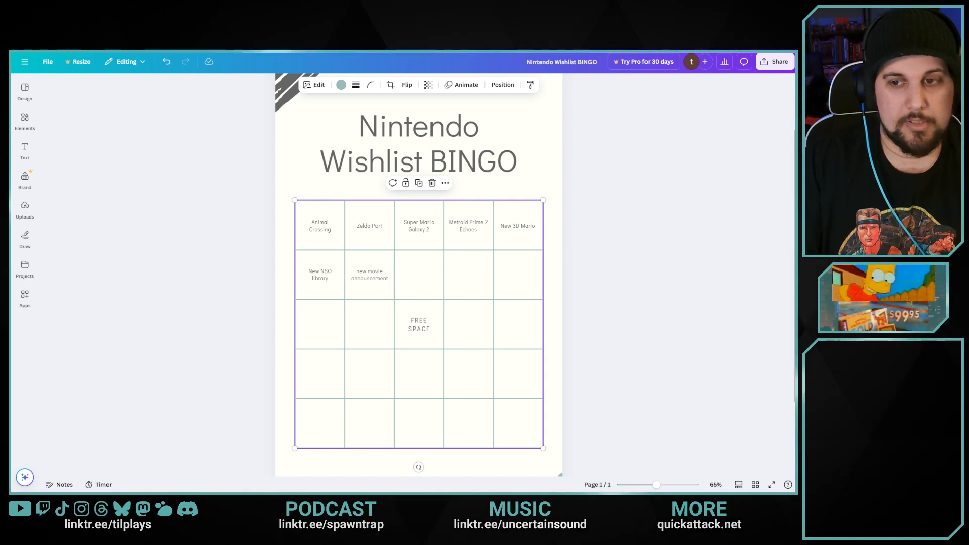
{"action": "left_click", "coordinate": [419, 274]}
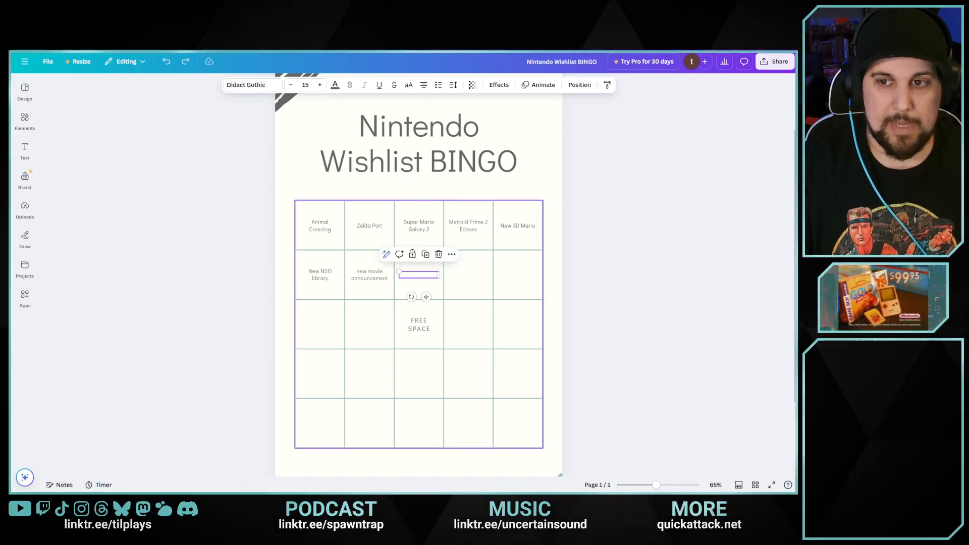
{"action": "left_click", "coordinate": [419, 284]}
{"action": "left_click", "coordinate": [419, 274]}
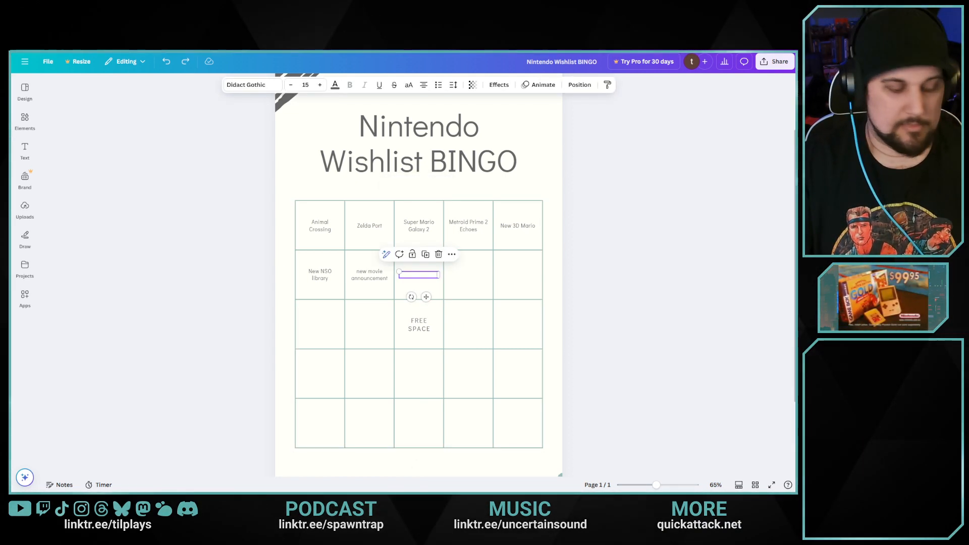
Consult the red reference bingo card and enter "F-Zero" in the third cell of the grid's second row
{"action": "key", "text": "ctrl+Tab"}
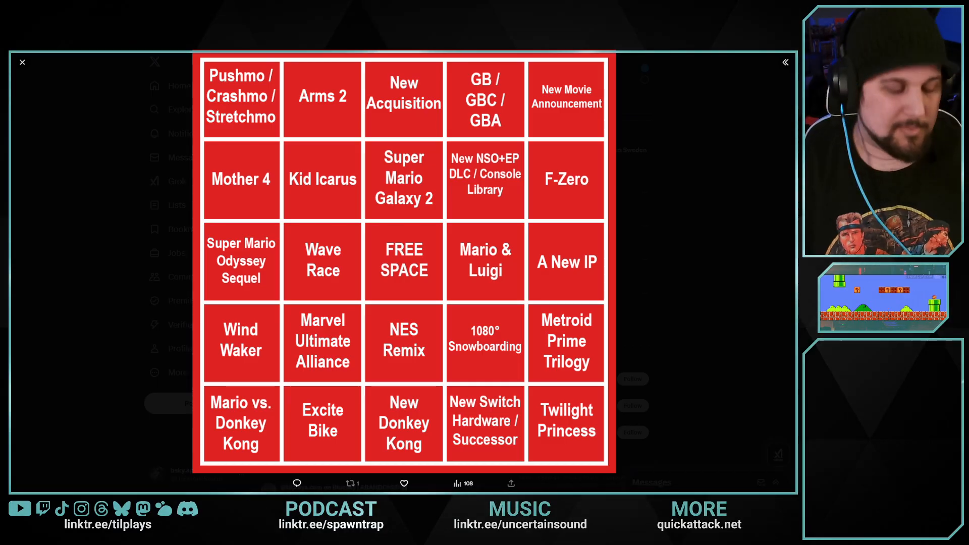
{"action": "key", "text": "alt+Tab"}
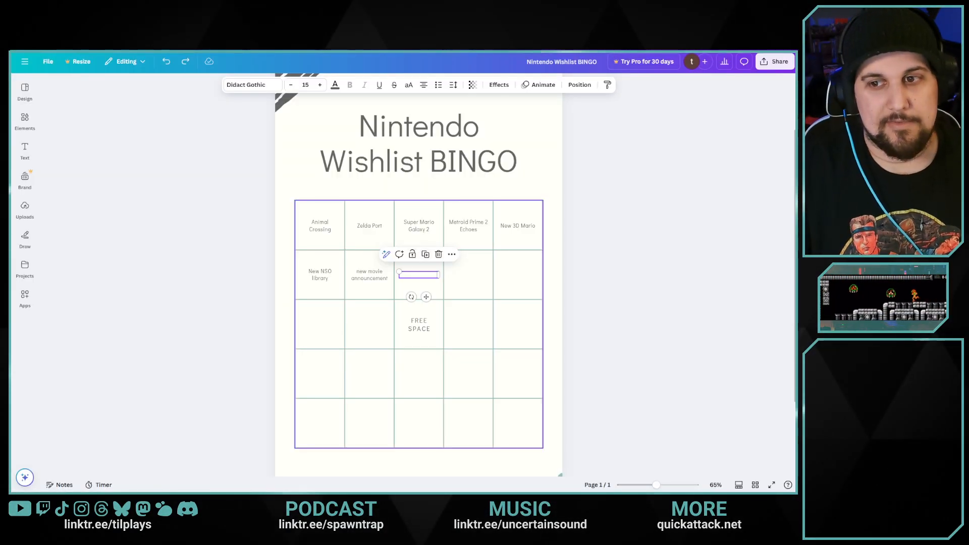
{"action": "left_click", "coordinate": [418, 275]}
{"action": "type", "text": "F-Zero"}
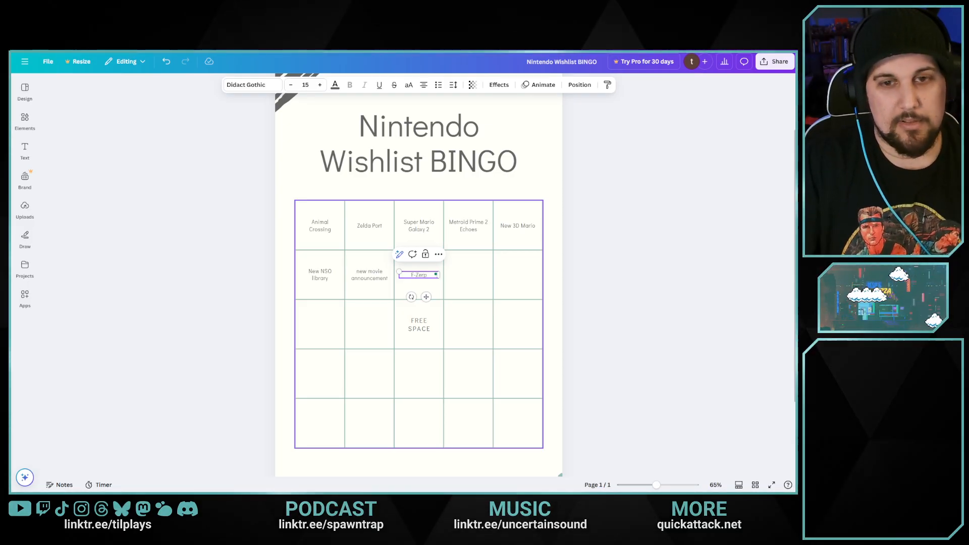
{"action": "key", "text": "Escape"}
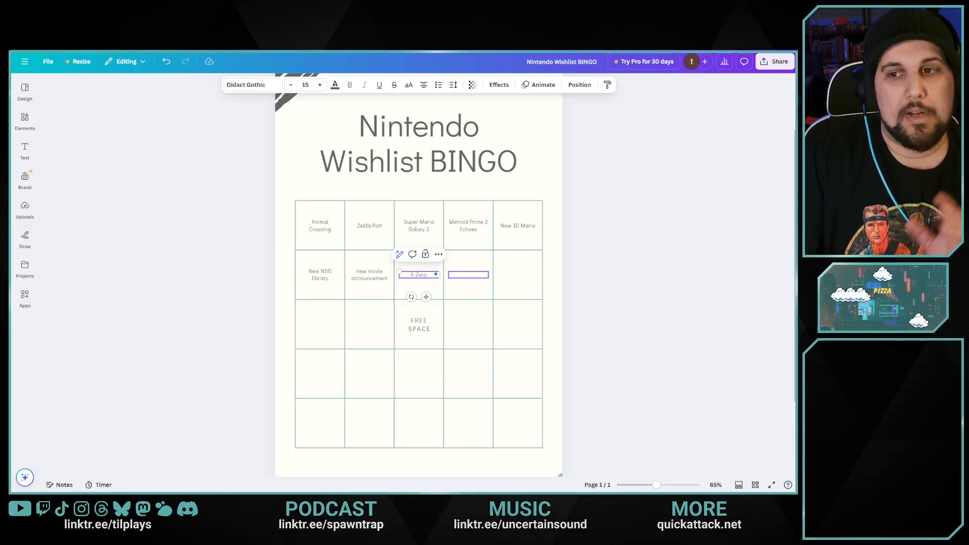
Enter "New Donkey Kong game" in the fourth cell of the bingo grid's second row
{"action": "key", "text": "Tab"}
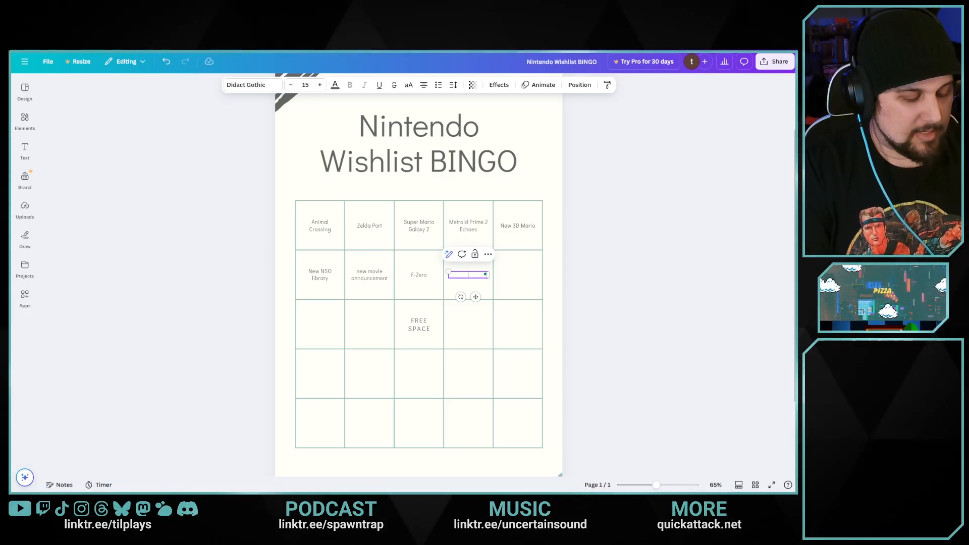
{"action": "type", "text": "new"}
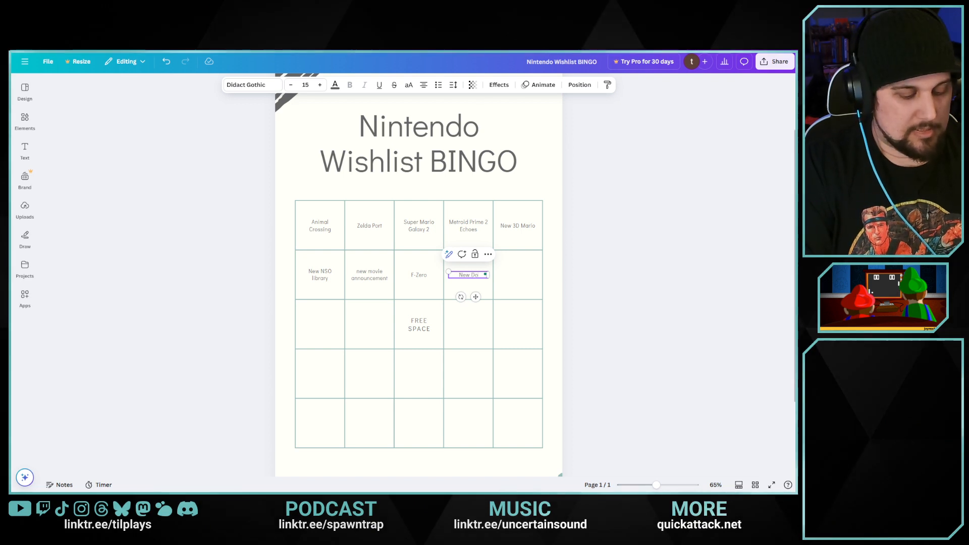
{"action": "type", "text": " Donkey Kong game"}
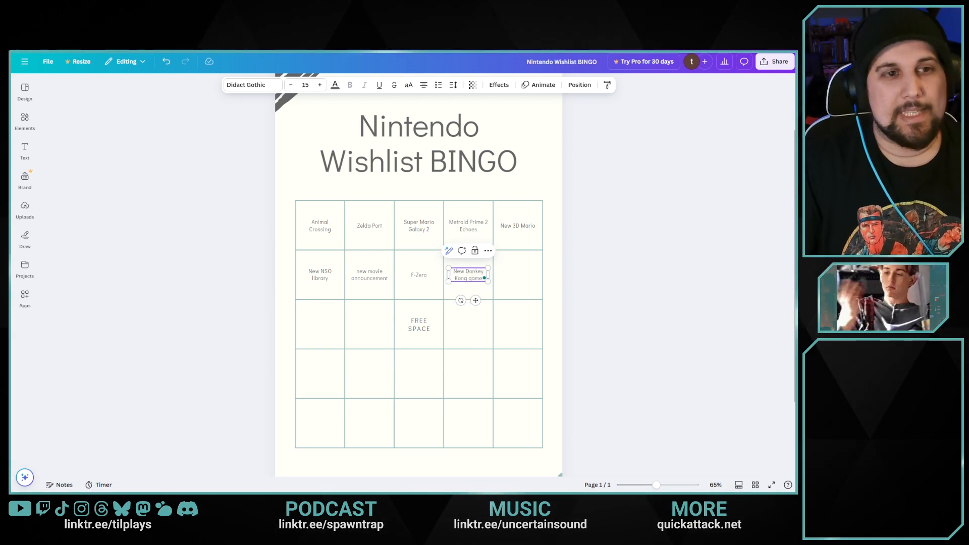
Enter "Kid Icarus" in the fifth cell of the bingo grid's second row
{"action": "left_click", "coordinate": [517, 274]}
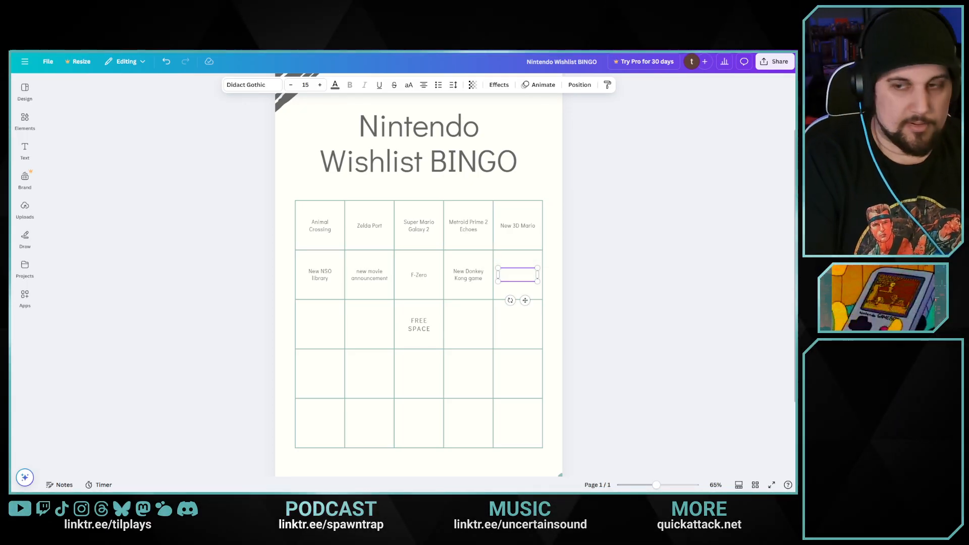
{"action": "key", "text": "BackSpace"}
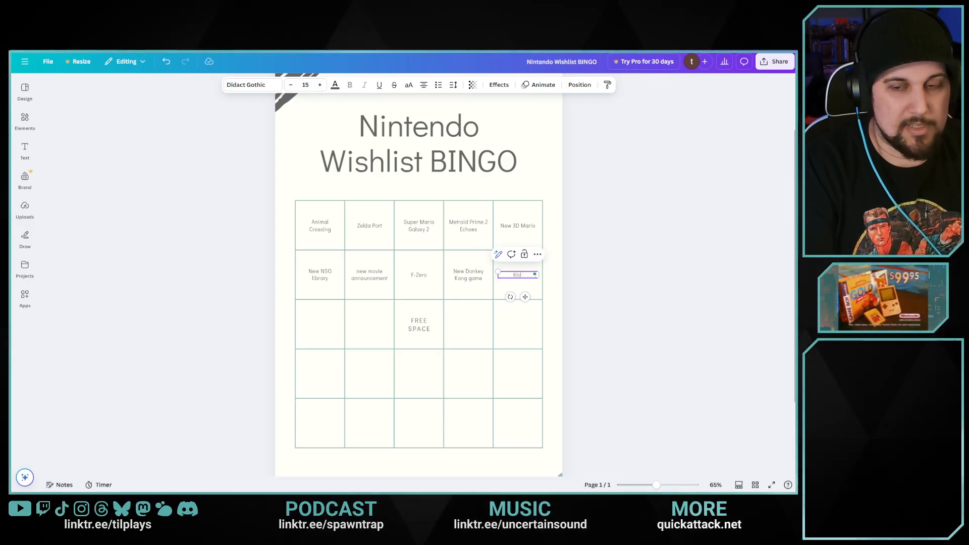
{"action": "type", "text": "Icarus"}
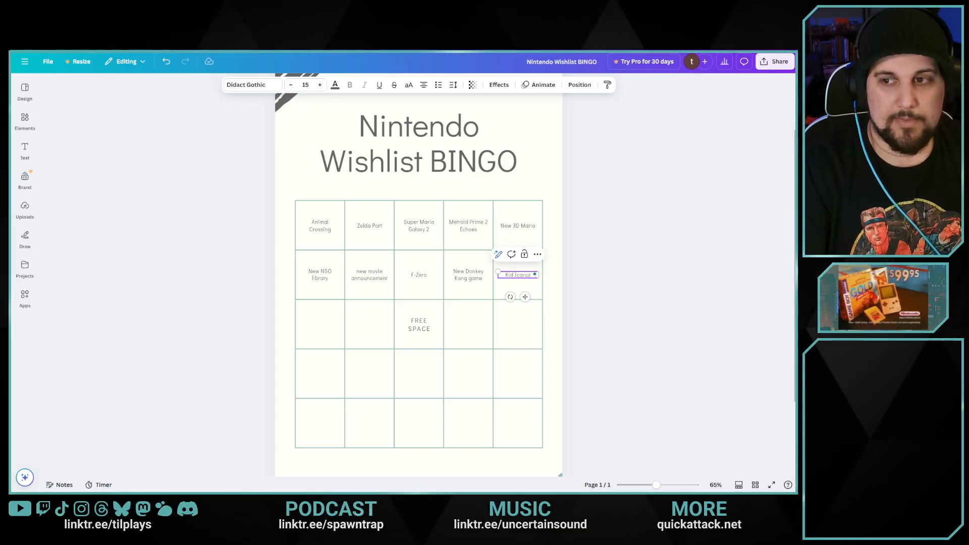
{"action": "key", "text": "Tab"}
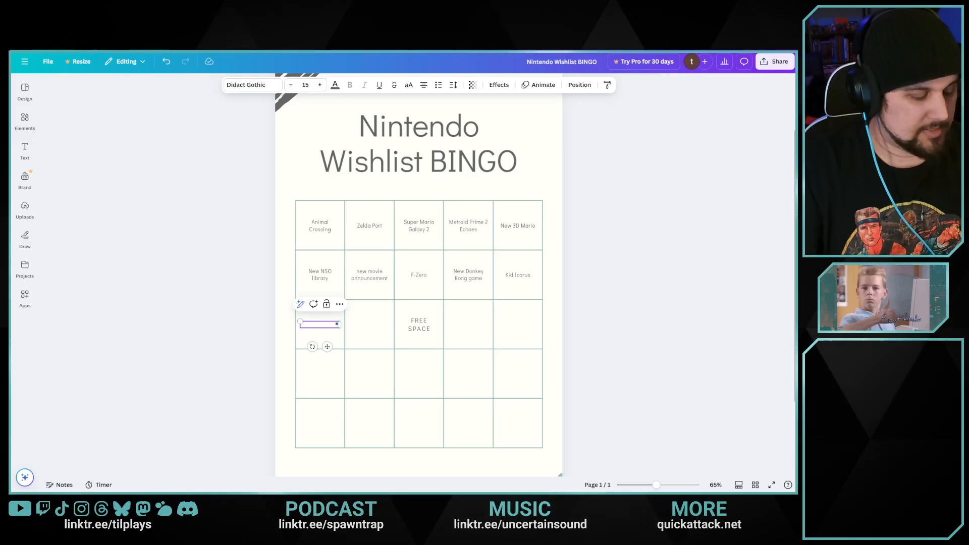
{"action": "key", "text": "Escape"}
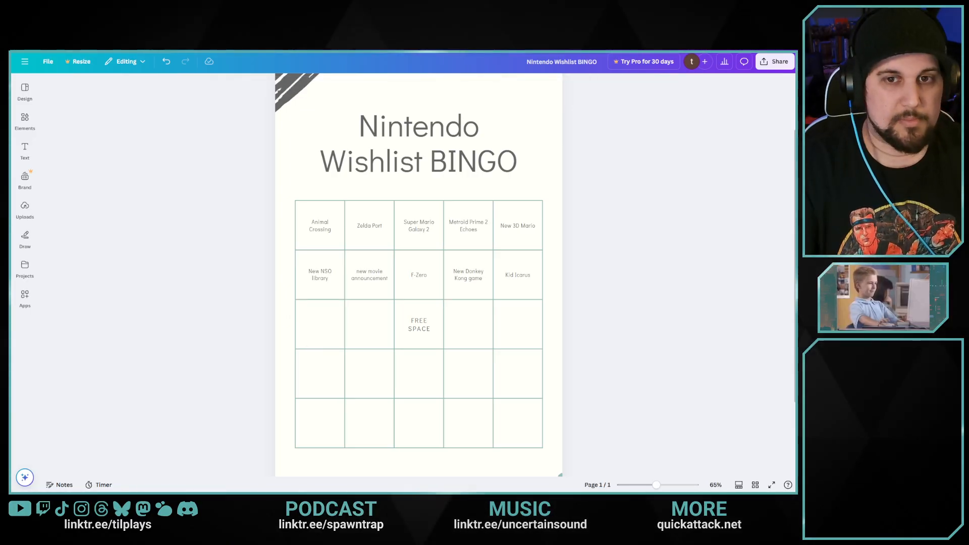
Look over the red reference bingo card for more wishlist ideas and return to the Nintendo Wishlist BINGO design
{"action": "key", "text": "ctrl+Tab"}
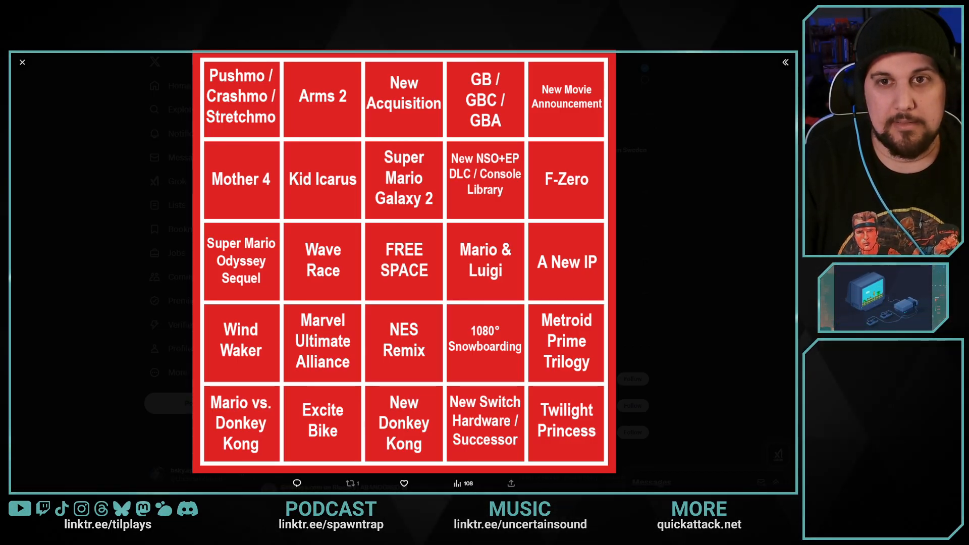
{"action": "key", "text": "ctrl+Tab"}
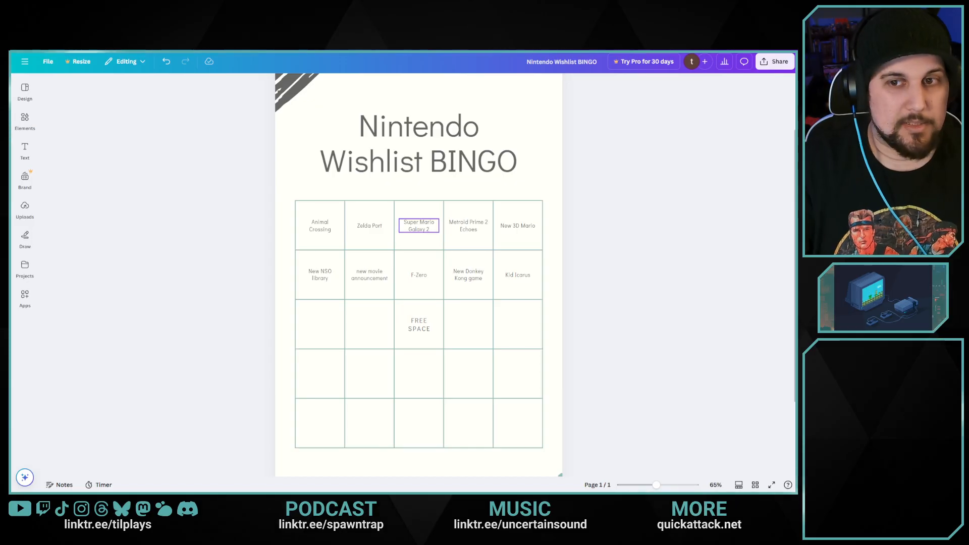
{"action": "key", "text": "ctrl+z"}
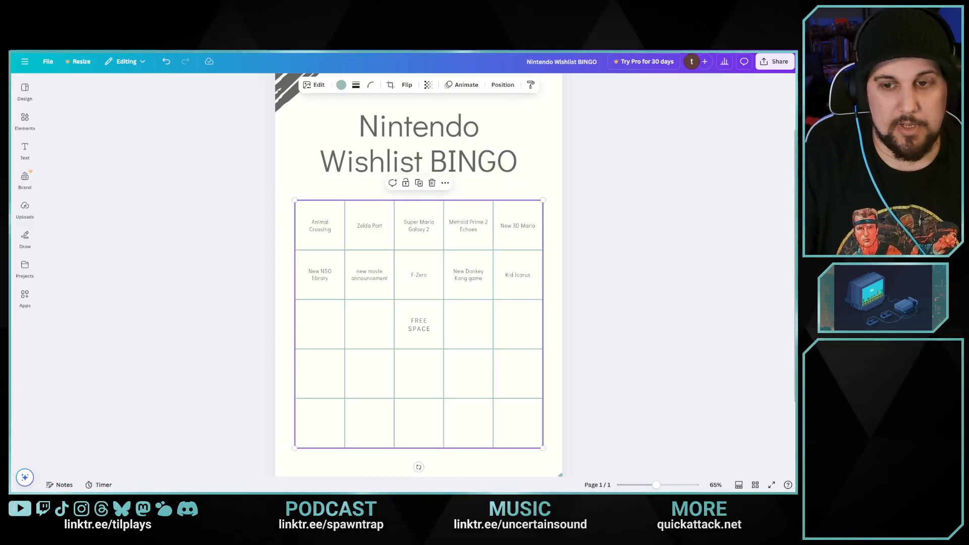
Enter "New IP" in the first cell and "1080 Snowboarding" in the second cell of the bingo grid's third row
{"action": "left_click", "coordinate": [320, 324]}
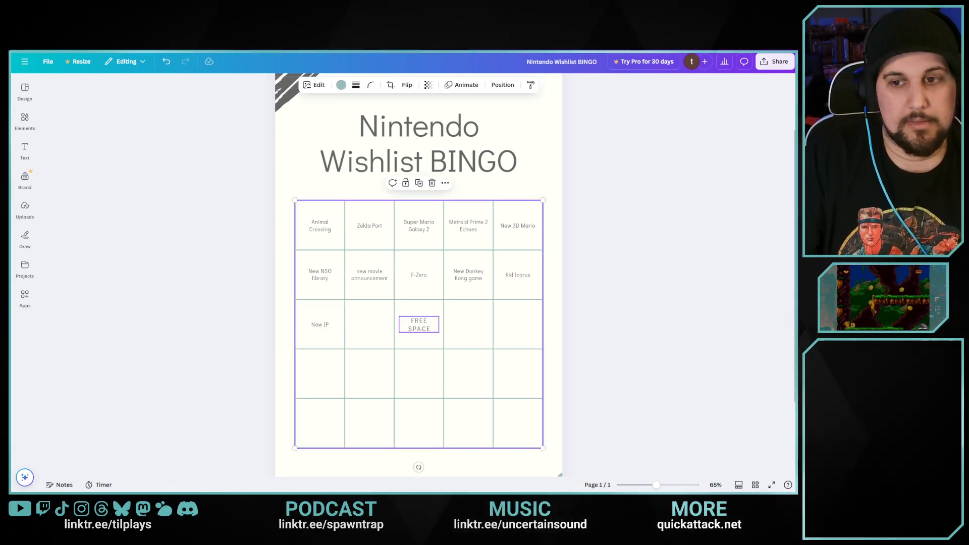
{"action": "left_click", "coordinate": [369, 325]}
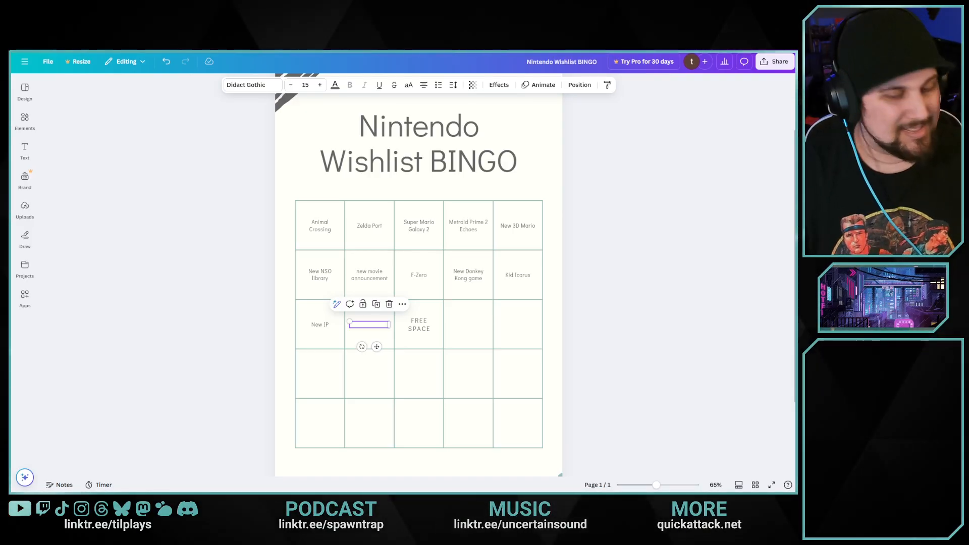
{"action": "key", "text": "alt+Tab"}
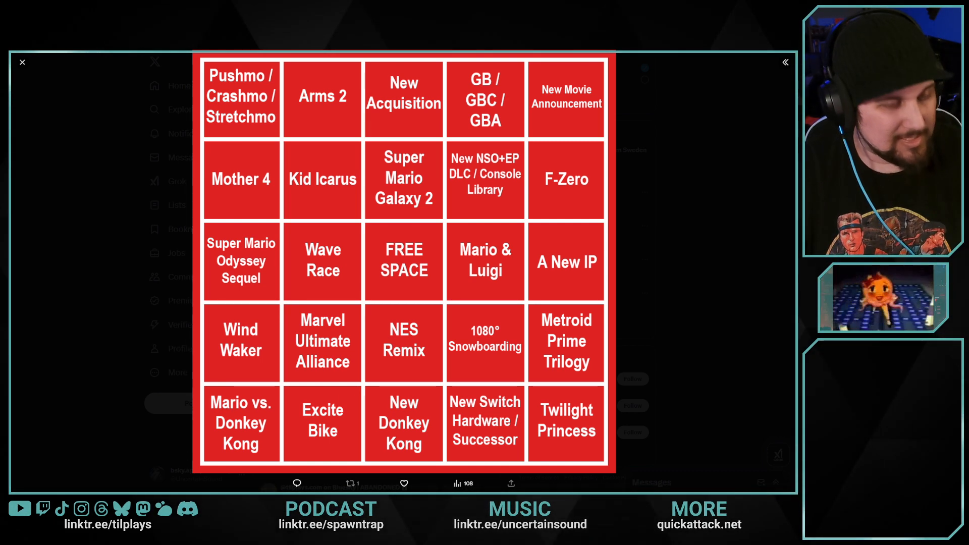
{"action": "key", "text": "alt+Tab"}
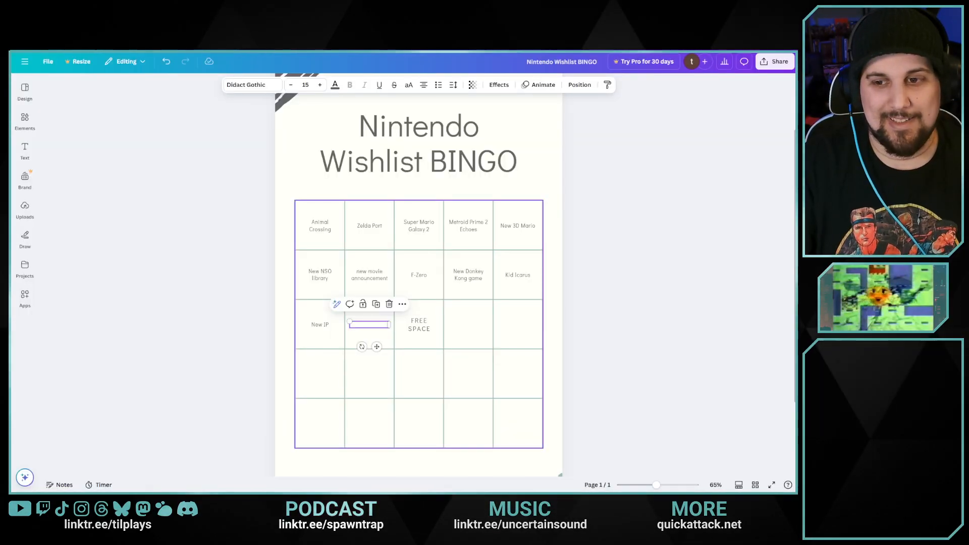
{"action": "left_click", "coordinate": [370, 324]}
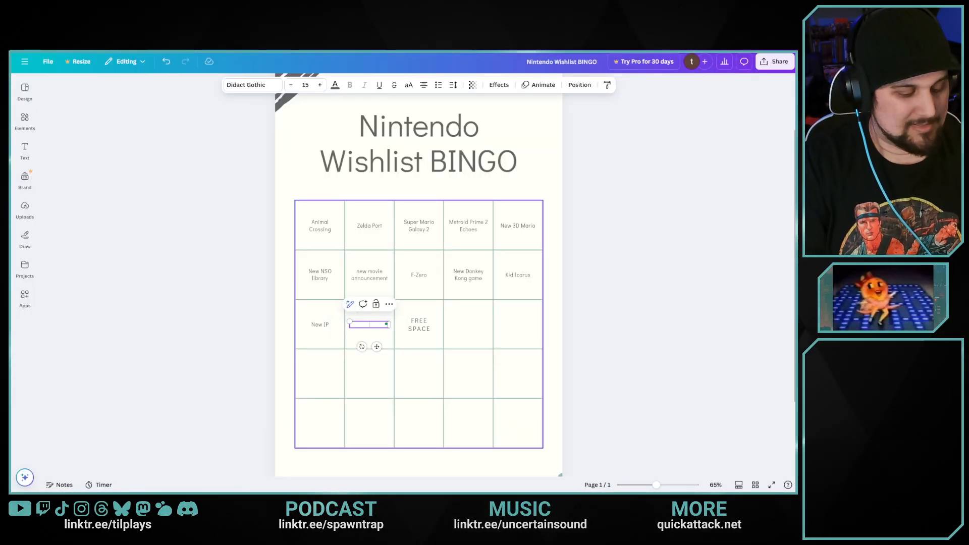
{"action": "type", "text": "1080 Sn"}
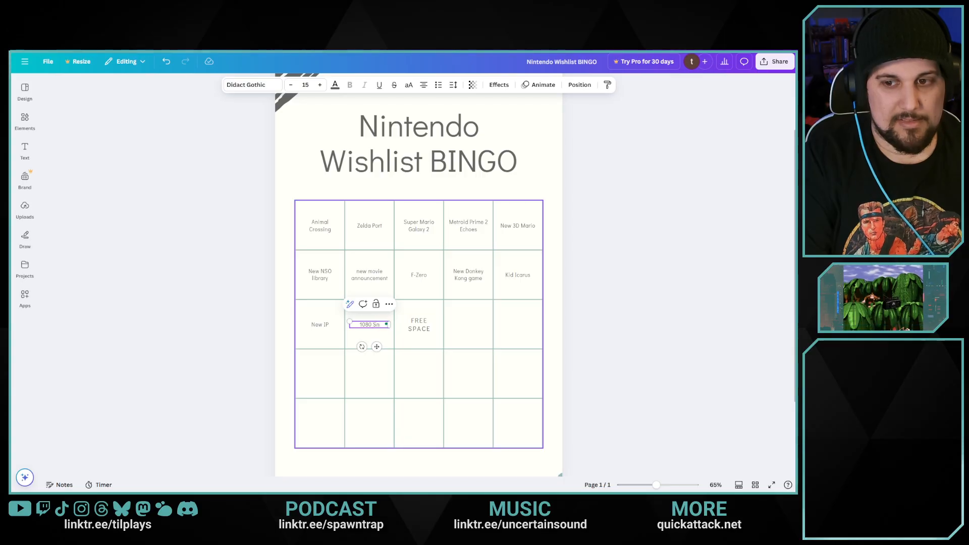
{"action": "type", "text": "owboarding"}
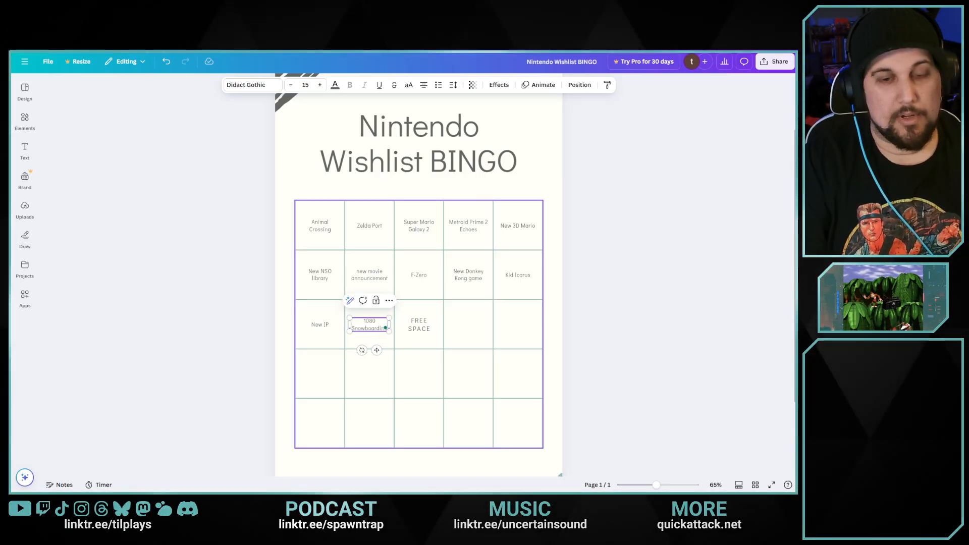
Consult the red reference bingo card and enter "Street Pass" in the fourth cell of the grid's third row
{"action": "left_click", "coordinate": [468, 324]}
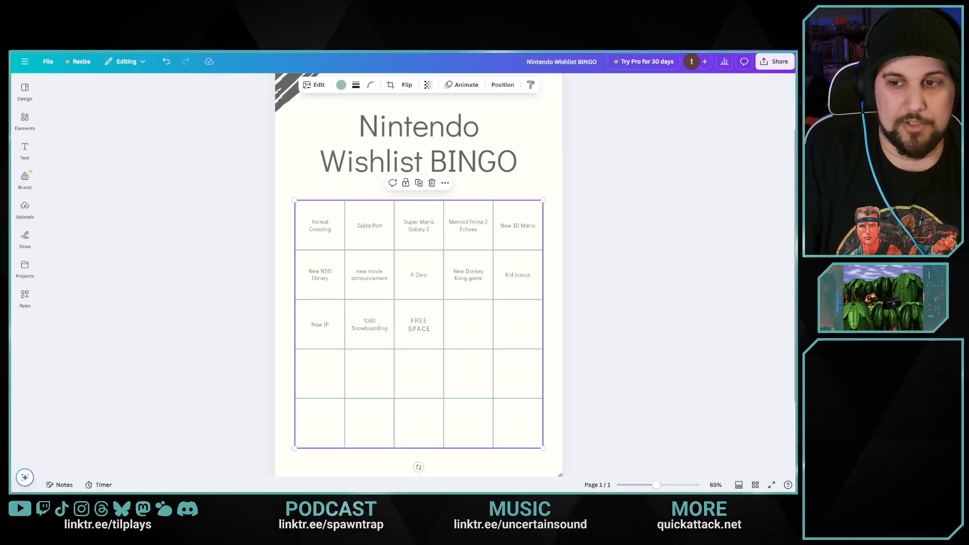
{"action": "left_click", "coordinate": [468, 325]}
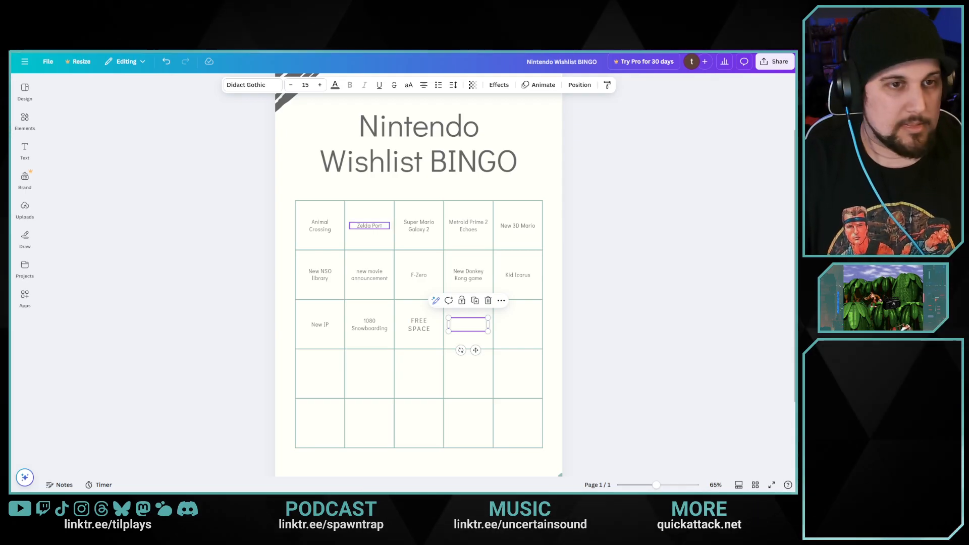
{"action": "key", "text": "alt+Tab"}
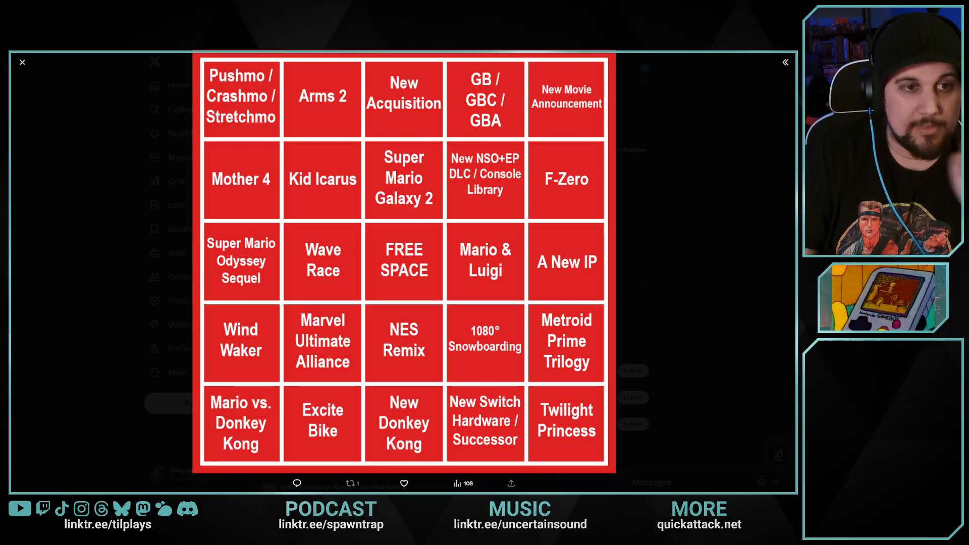
{"action": "key", "text": "alt+Tab"}
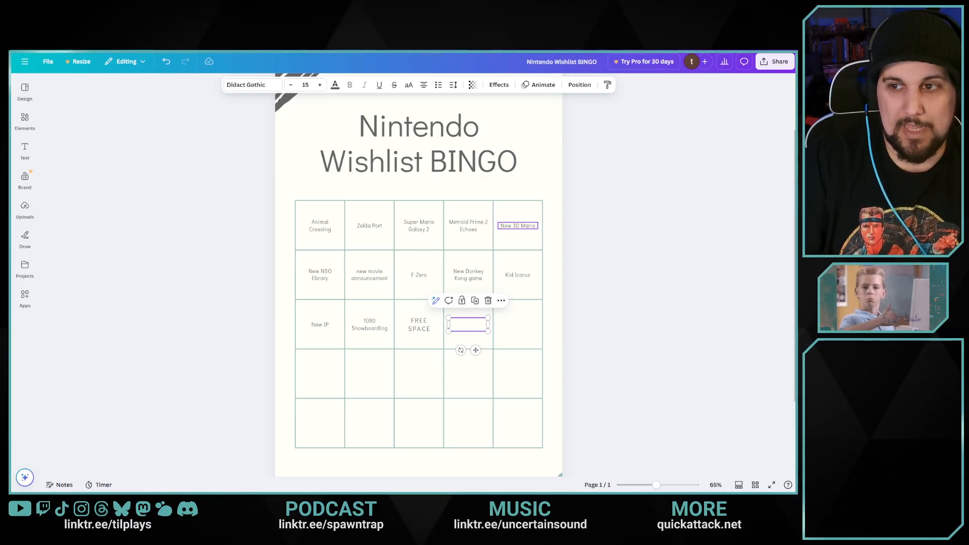
{"action": "left_click", "coordinate": [518, 226]}
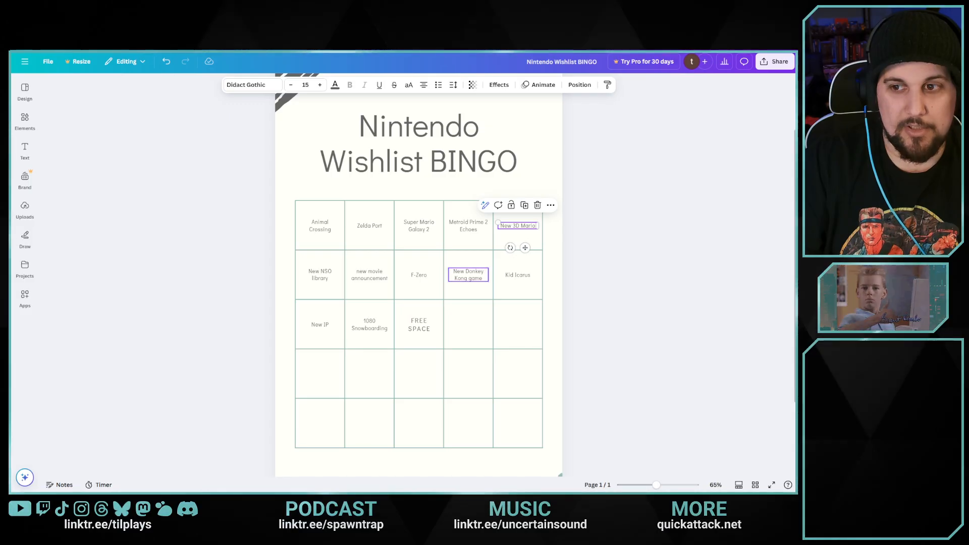
{"action": "left_click", "coordinate": [469, 275]}
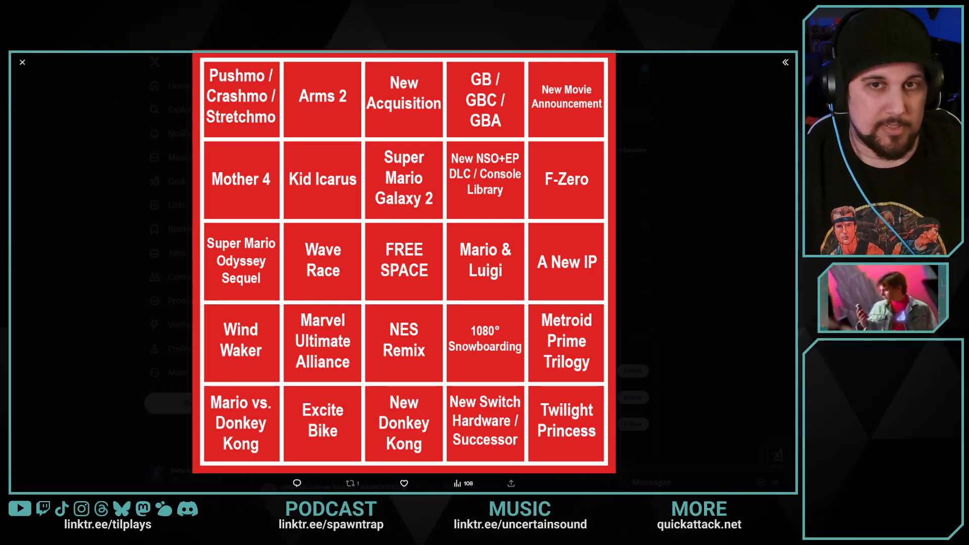
{"action": "key", "text": "ctrl+Tab"}
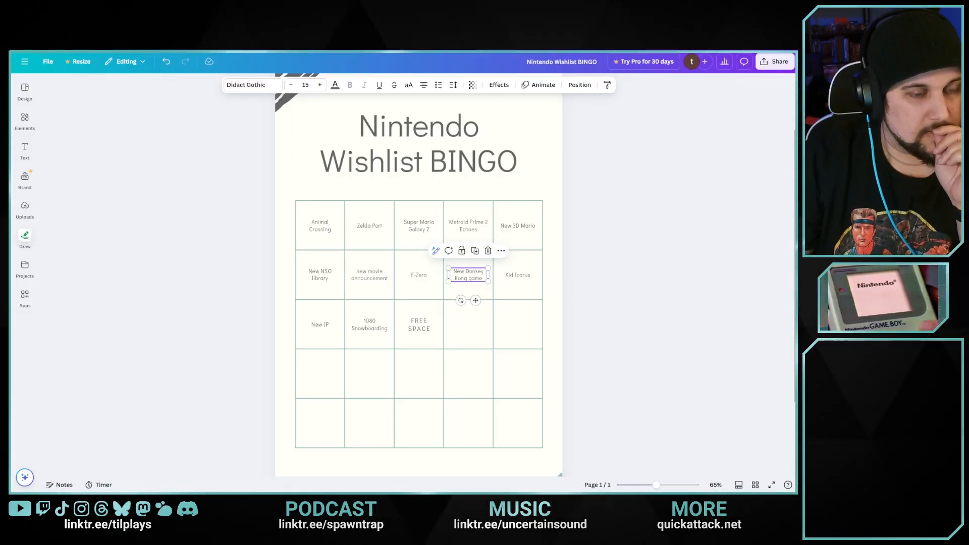
{"action": "left_click", "coordinate": [24, 237]}
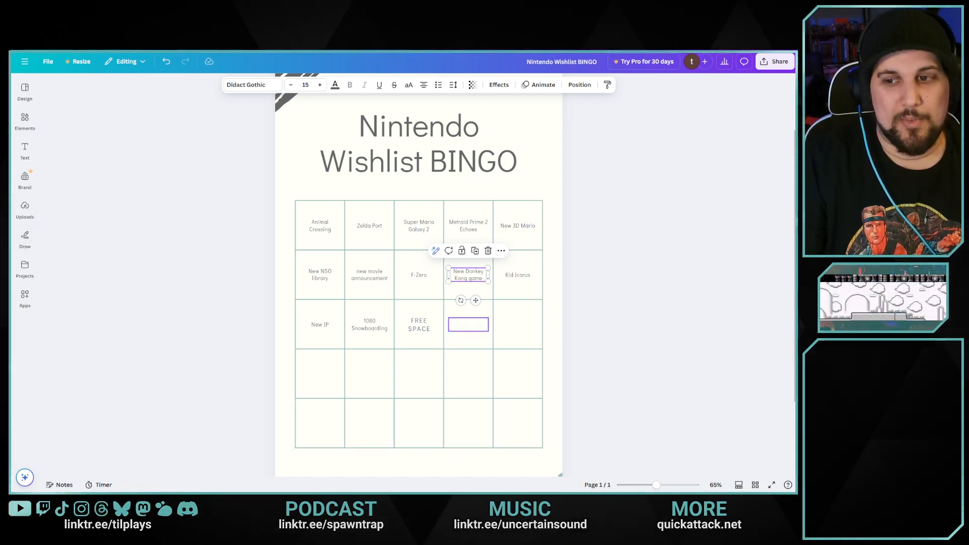
{"action": "left_click", "coordinate": [468, 324]}
{"action": "left_click", "coordinate": [468, 325]}
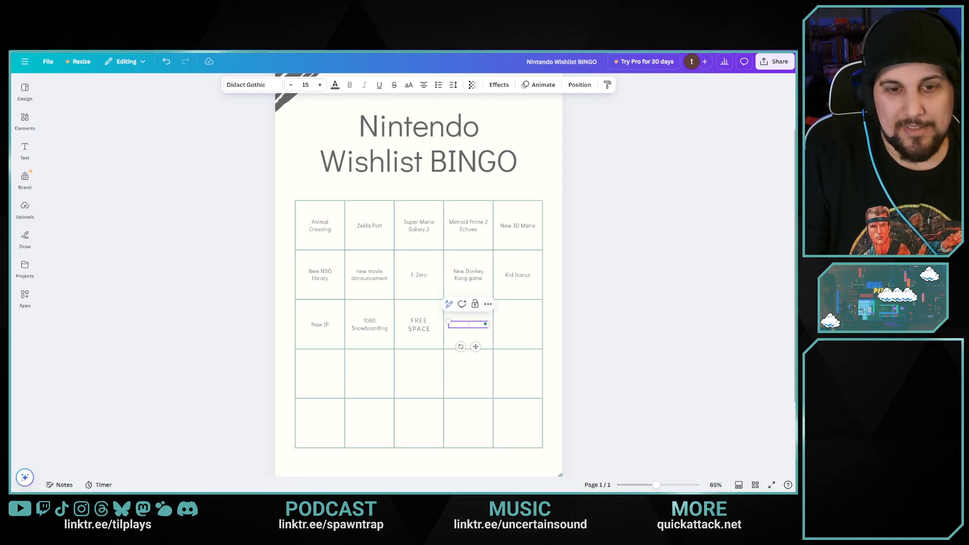
{"action": "type", "text": "Street Pass"}
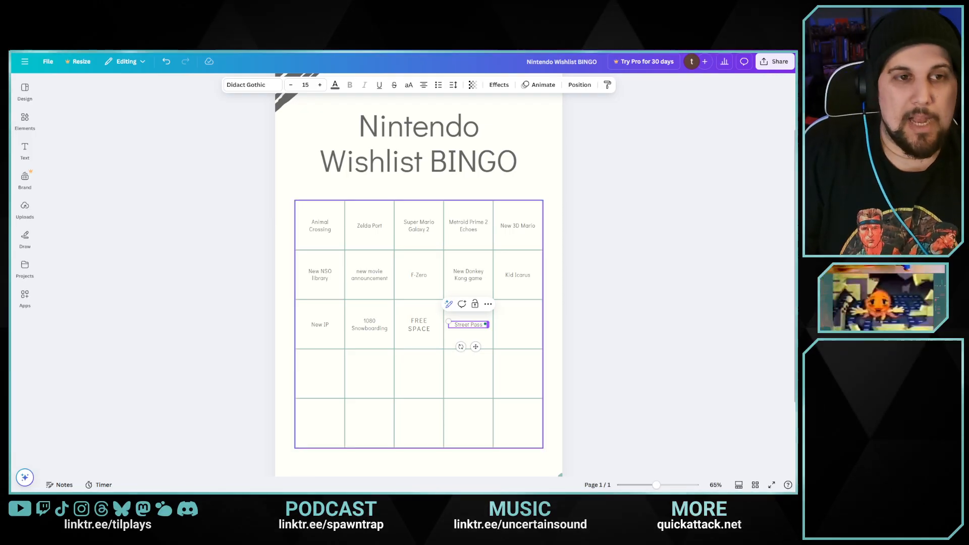
Enter "Pokemon Stadium" in the third row's fifth cell and "Kirby" in the fourth row's first cell
{"action": "left_click", "coordinate": [517, 324]}
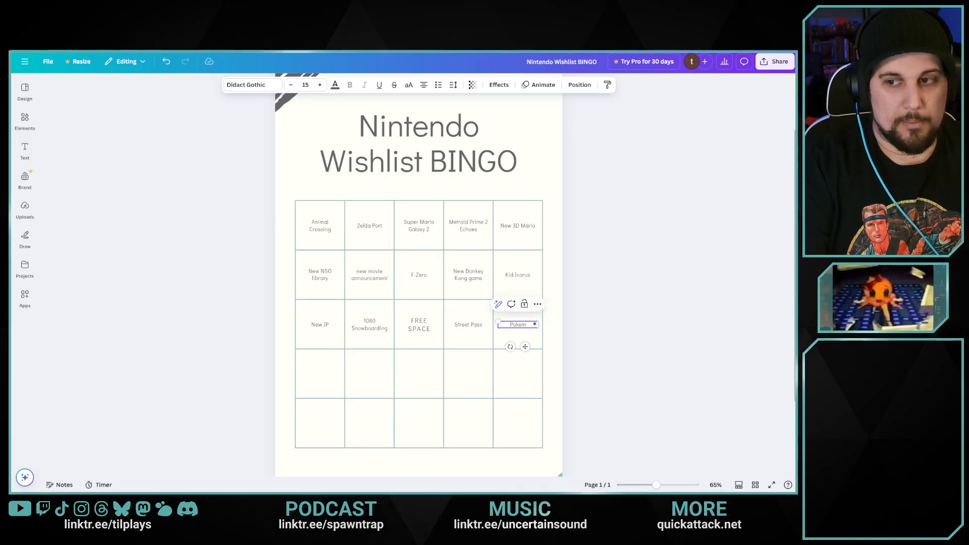
{"action": "type", "text": "Pokemon Stadium"}
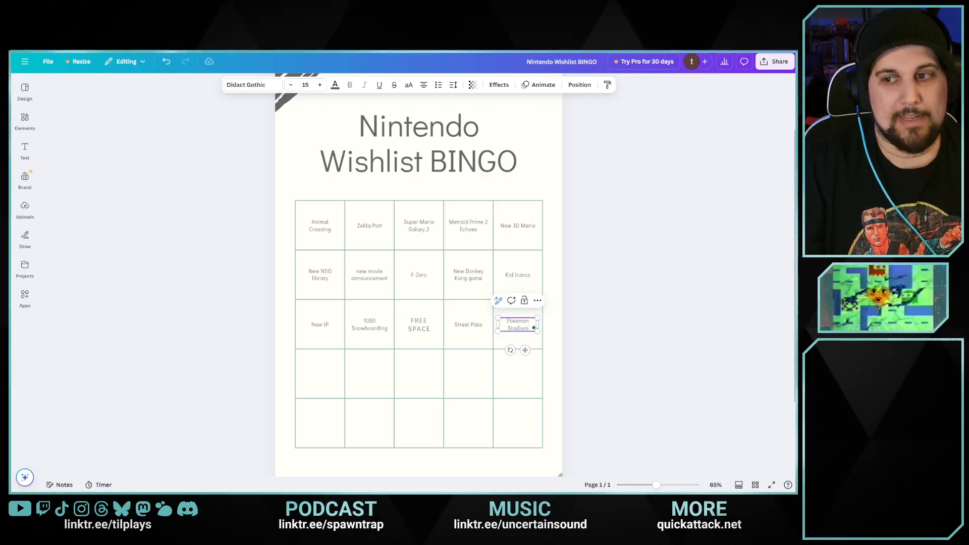
{"action": "key", "text": "Tab"}
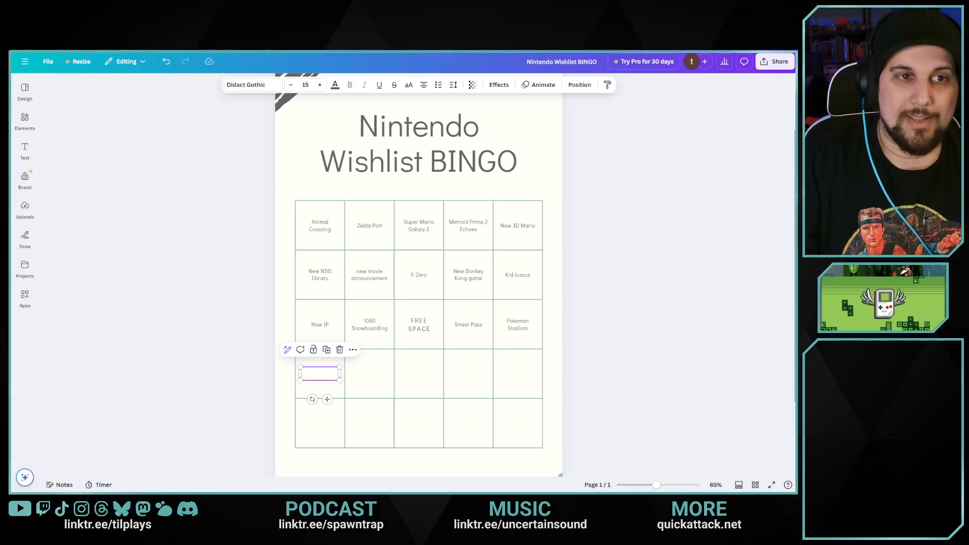
{"action": "key", "text": "BackSpace"}
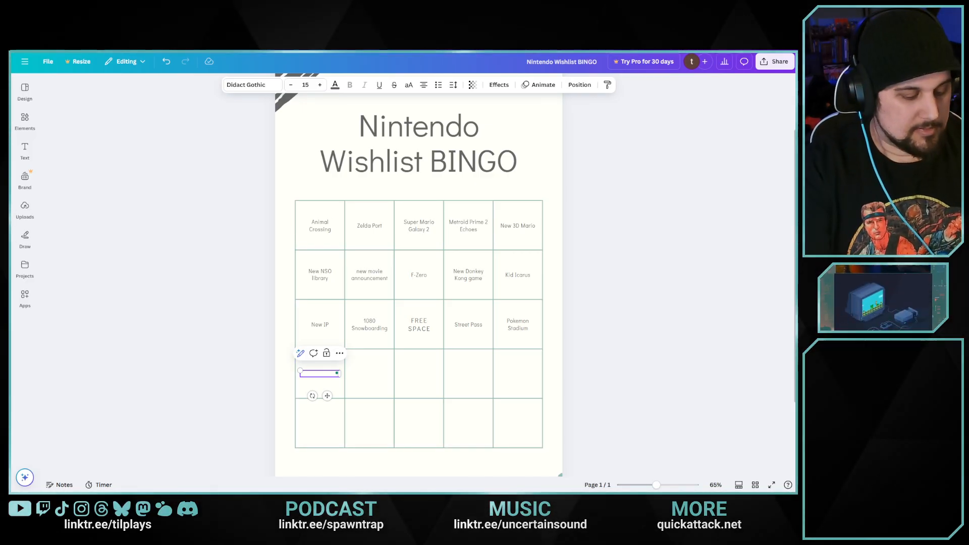
{"action": "type", "text": "Kirby"}
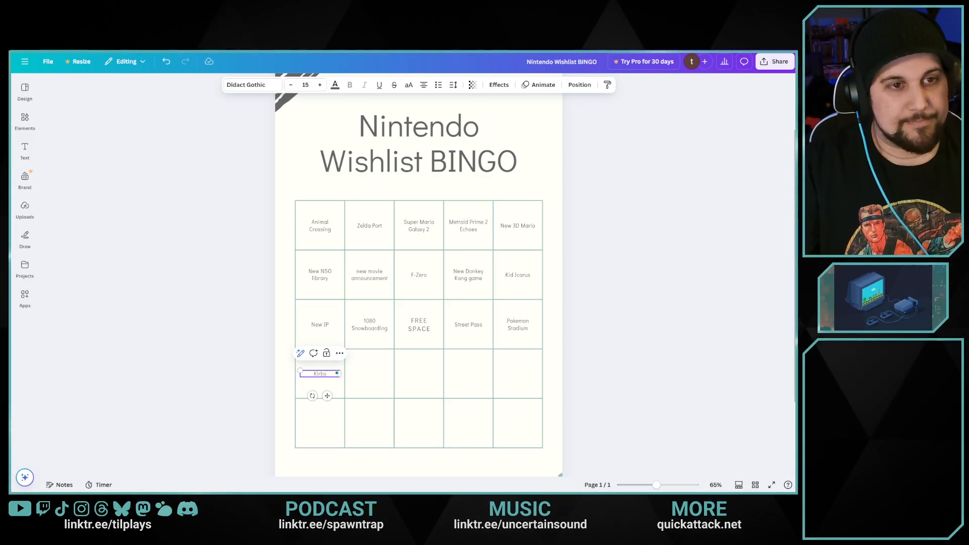
Enter "Star Fox" in the second cell and "Earthbound / Mother" in the third cell of the bingo grid's fourth row
{"action": "key", "text": "Tab"}
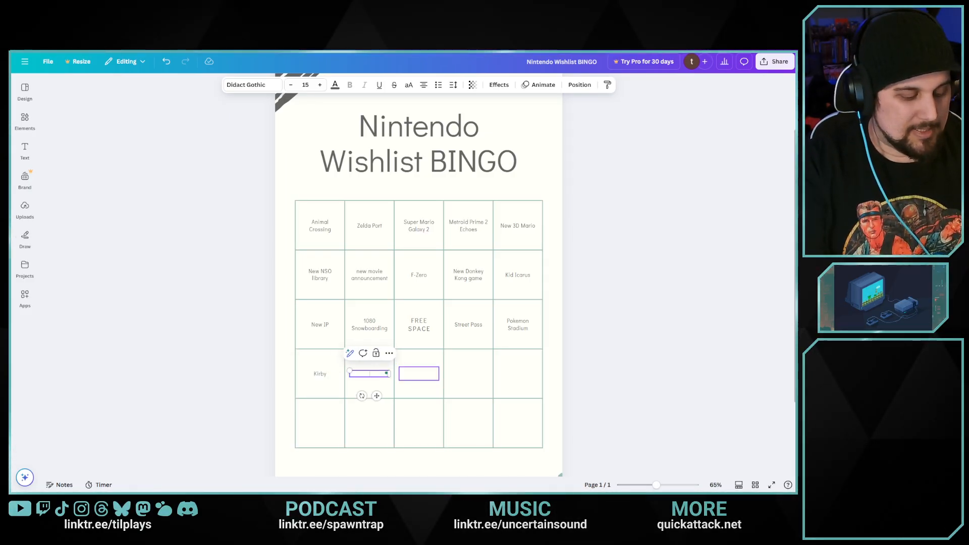
{"action": "type", "text": "Star Fox"}
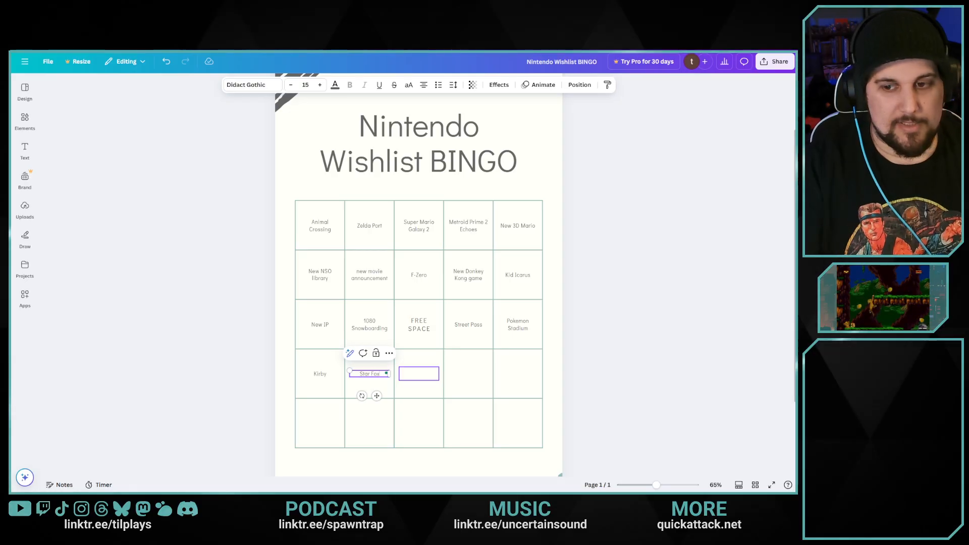
{"action": "left_click", "coordinate": [419, 373]}
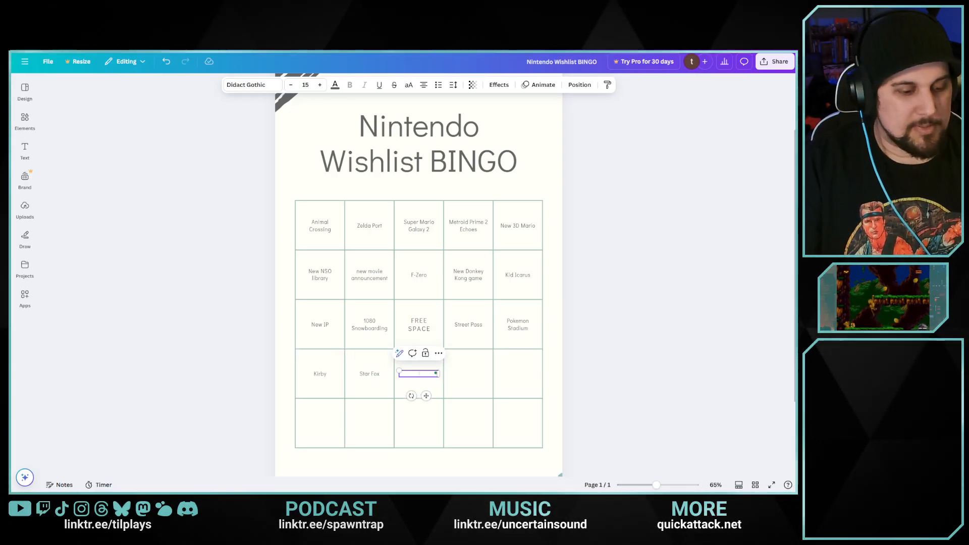
{"action": "type", "text": "Eart"}
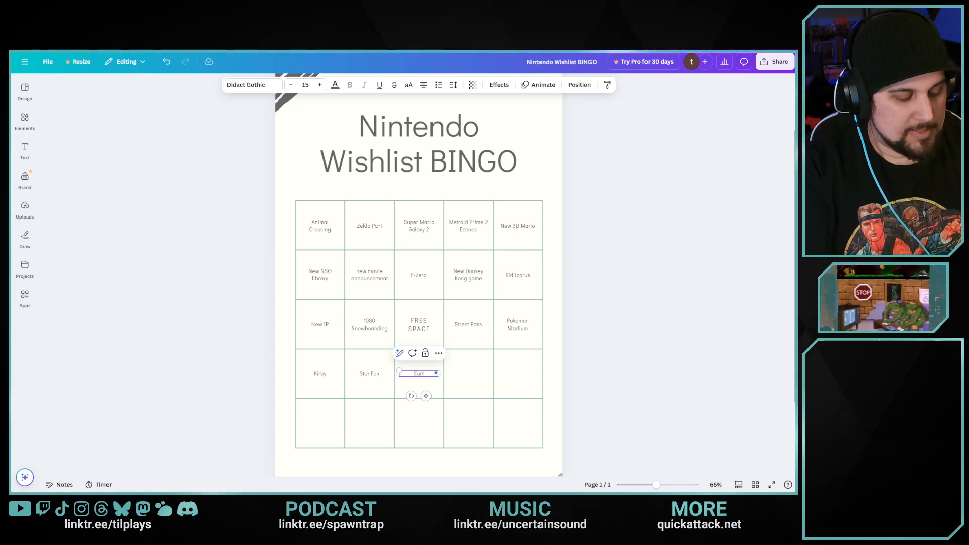
{"action": "type", "text": "hbound"}
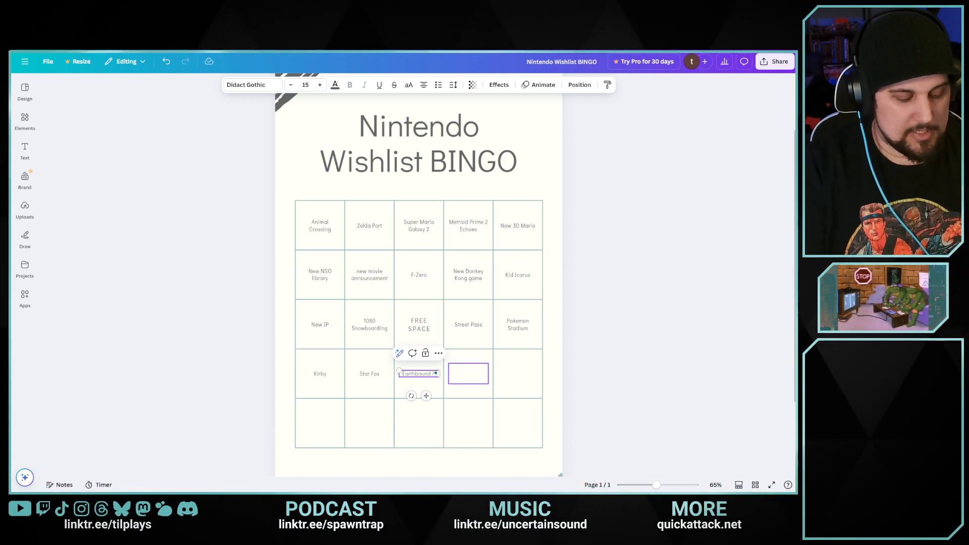
{"action": "type", "text": " / Mother"}
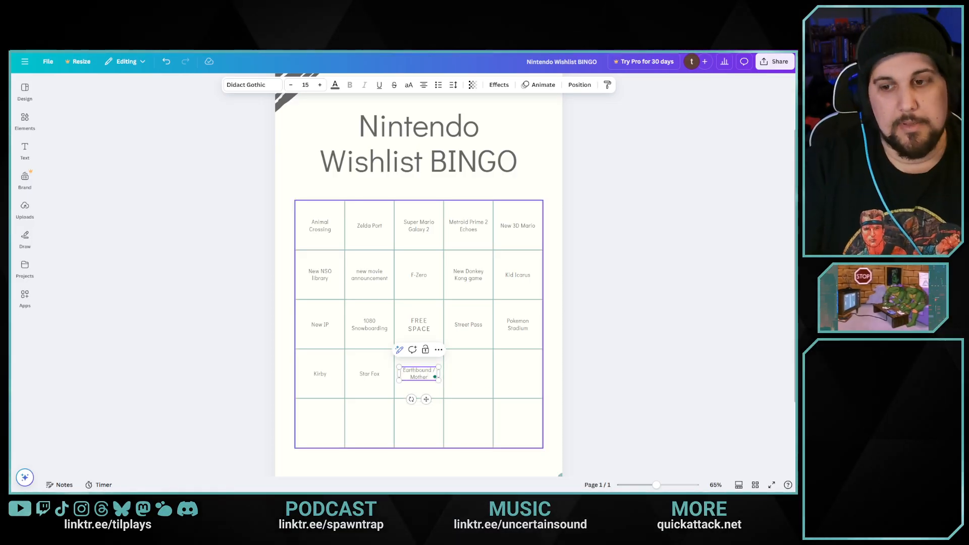
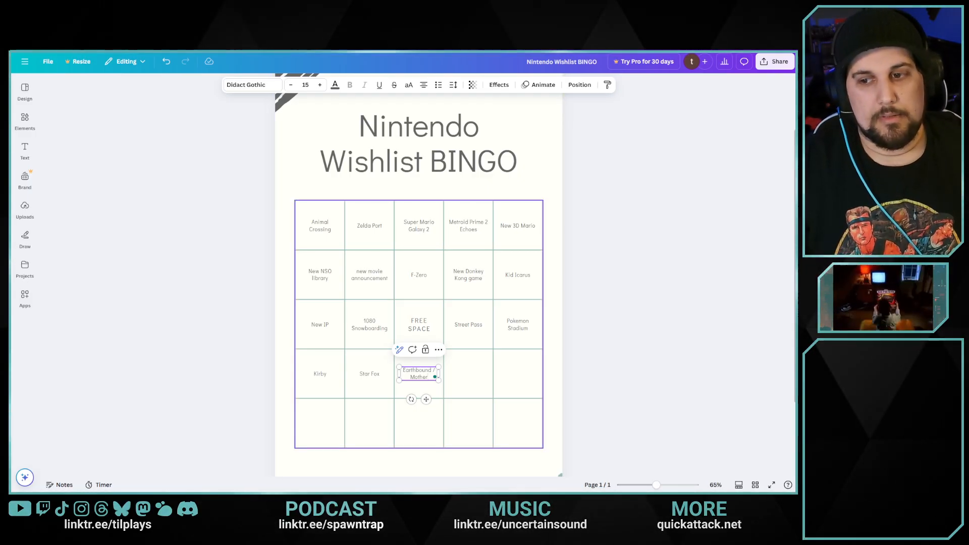
Enter "Mario Sports Game" in the fourth cell and "Super Mario Maker 3" in the fifth cell of the grid's fourth row
{"action": "key", "text": "Tab"}
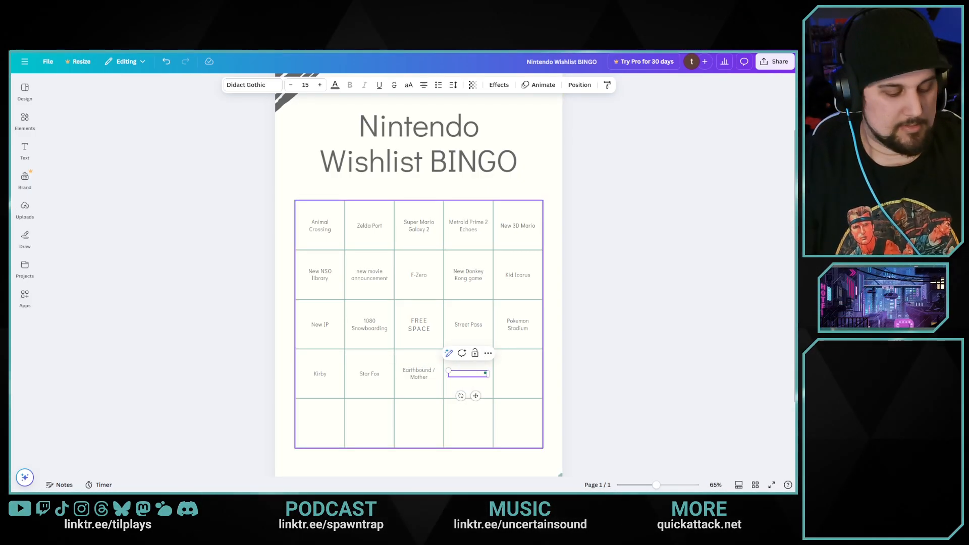
{"action": "type", "text": "Mario S"}
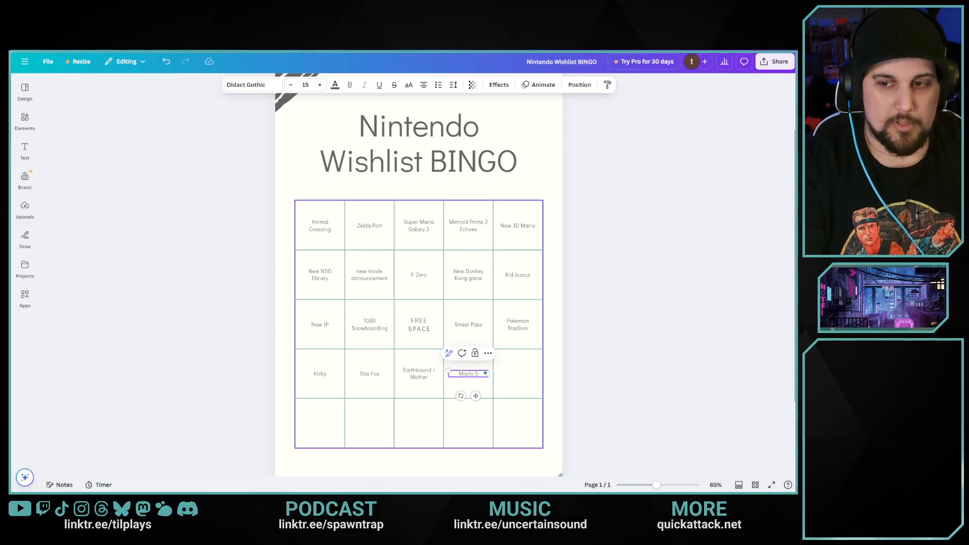
{"action": "type", "text": "ports Game"}
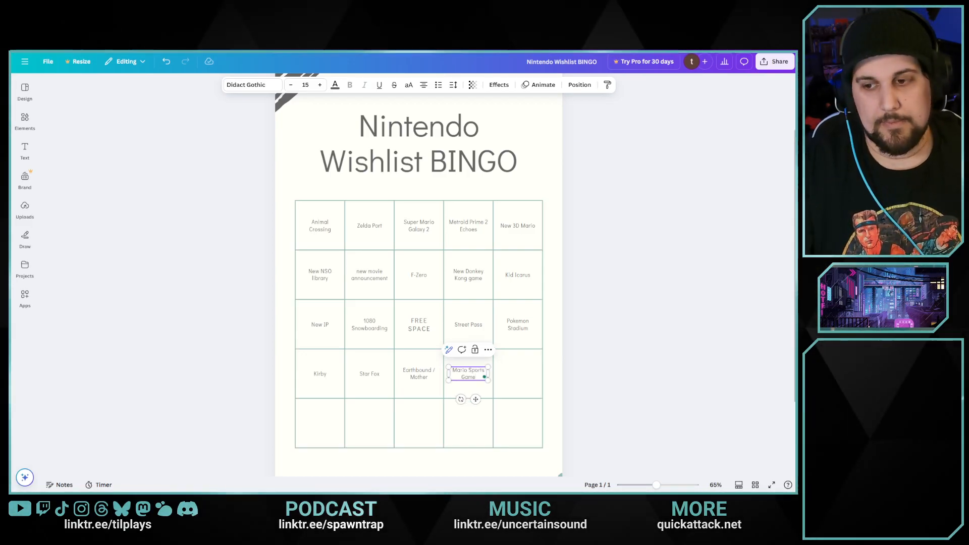
{"action": "key", "text": "Tab"}
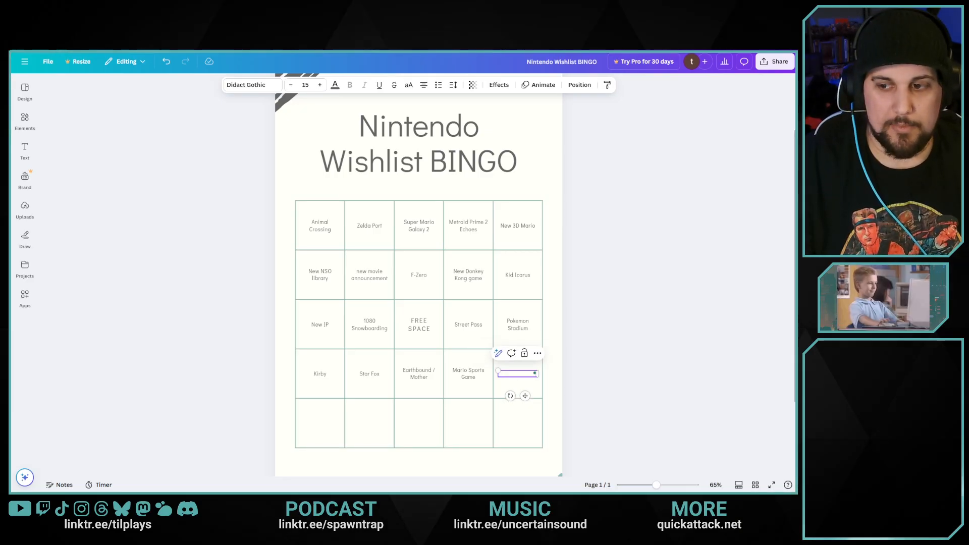
{"action": "type", "text": "Super"}
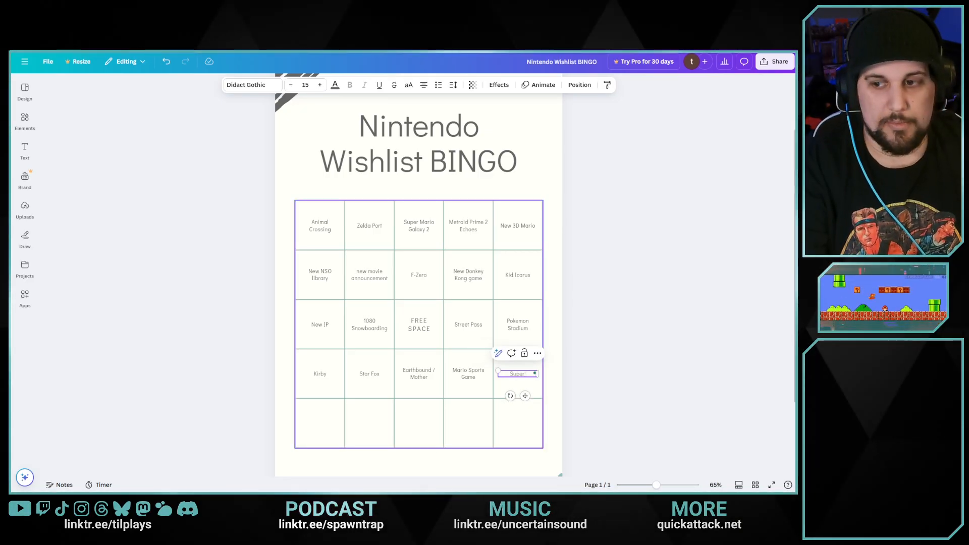
{"action": "type", "text": " Mario Maker 3"}
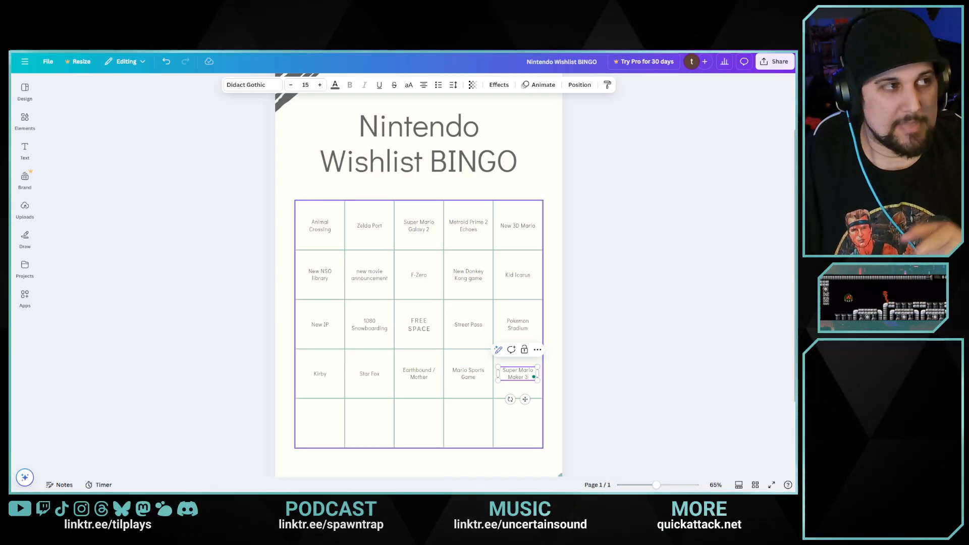
Enter "Splatoon" in the first cell of the bingo grid's fifth row
{"action": "left_click", "coordinate": [605, 399]}
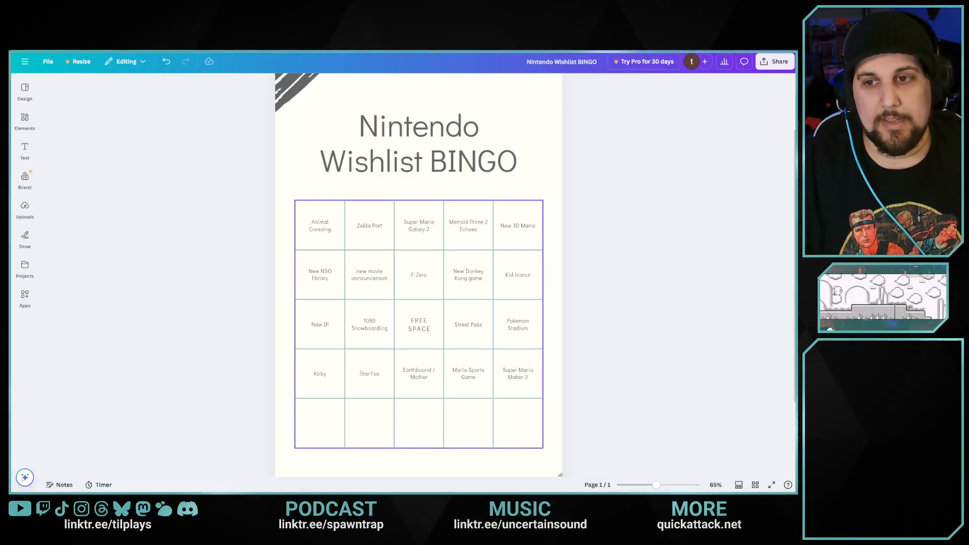
{"action": "left_click", "coordinate": [320, 424]}
{"action": "left_click", "coordinate": [320, 424]}
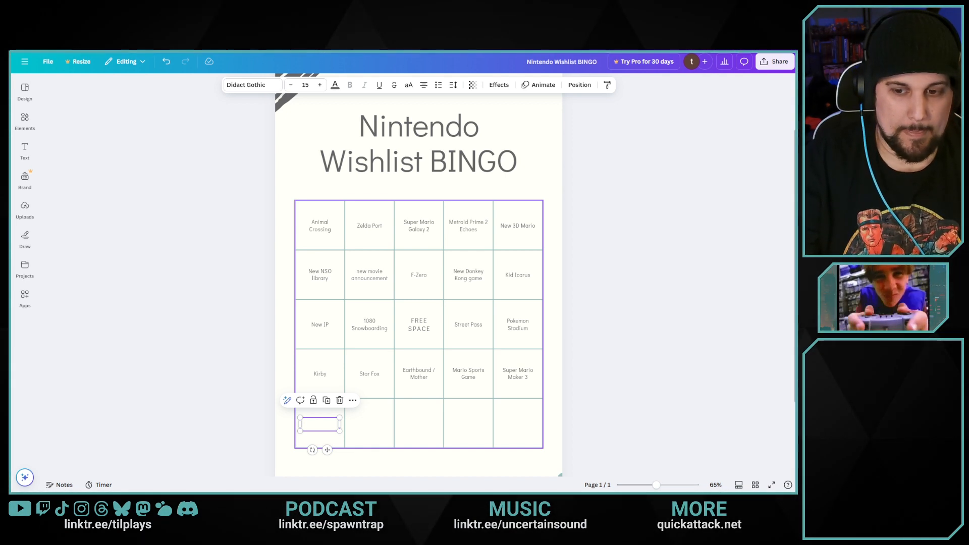
{"action": "left_click", "coordinate": [319, 425]}
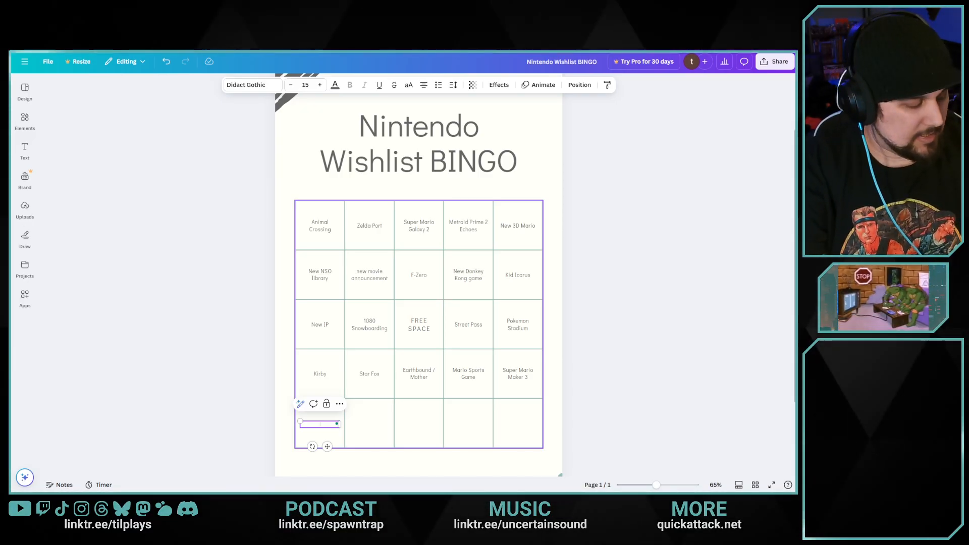
{"action": "type", "text": "Splatoon"}
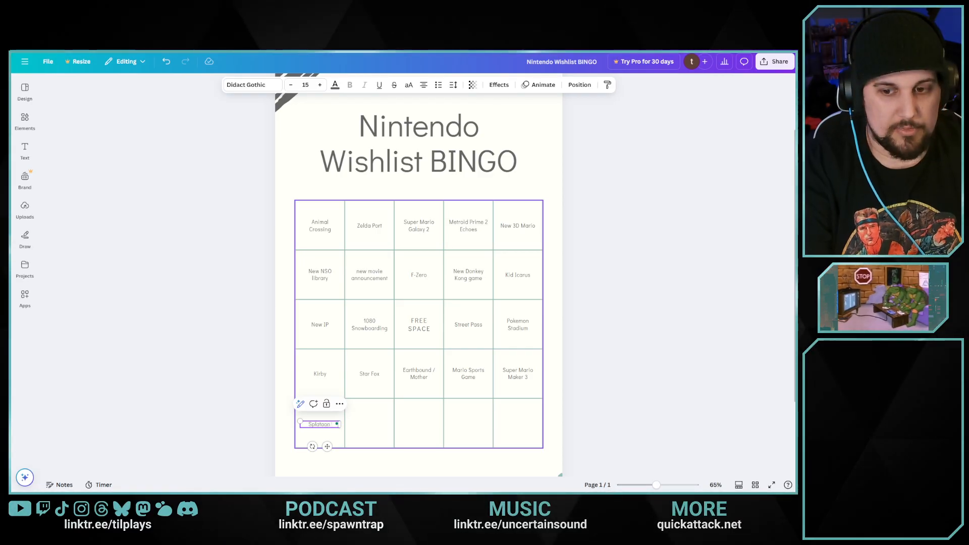
{"action": "type", "text": " 4"}
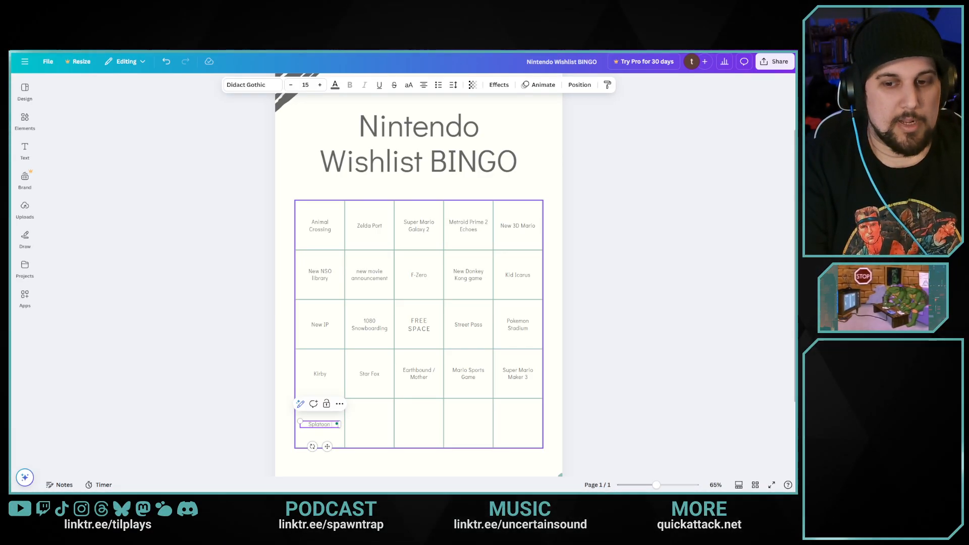
Try the stylized spelling "Spl4toon" in the fifth row's first cell
{"action": "key", "text": "BackSpace"}
{"action": "key", "text": "BackSpace"}
{"action": "key", "text": "BackSpace"}
{"action": "key", "text": "BackSpace"}
{"action": "key", "text": "BackSpace"}
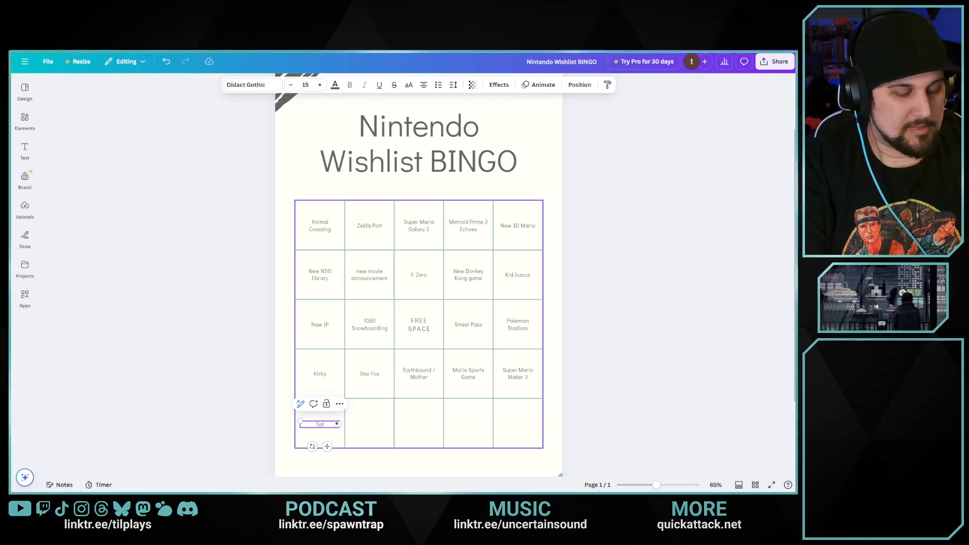
{"action": "type", "text": "4toon"}
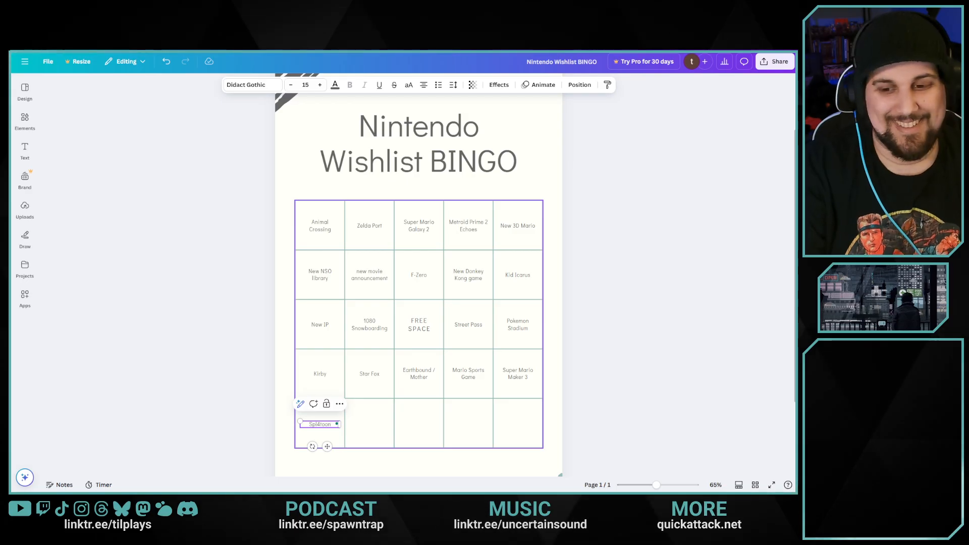
Replace the stylized spelling in the fifth row's first cell with "Splatoon 4"
{"action": "key", "text": "BackSpace"}
{"action": "key", "text": "BackSpace"}
{"action": "key", "text": "BackSpace"}
{"action": "key", "text": "BackSpace"}
{"action": "key", "text": "BackSpace"}
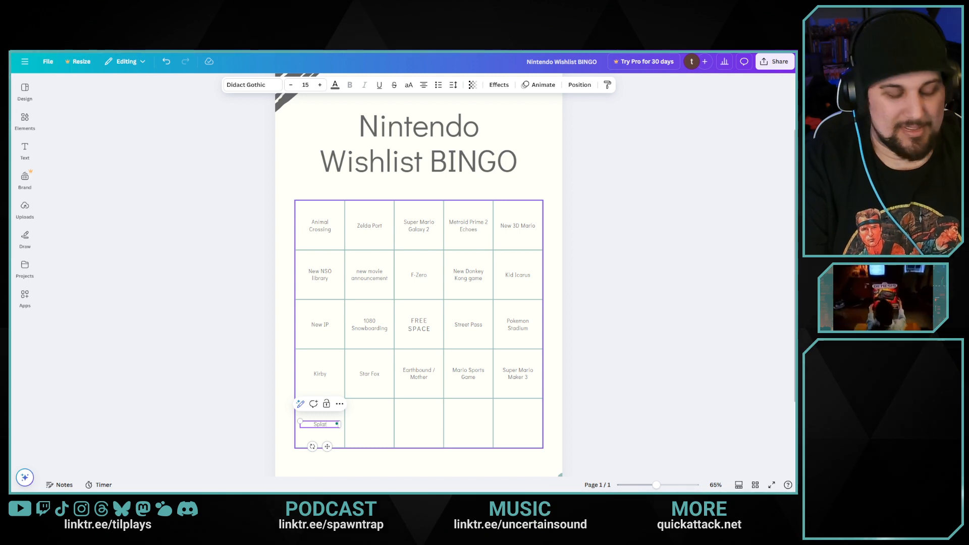
{"action": "key", "text": "BackSpace"}
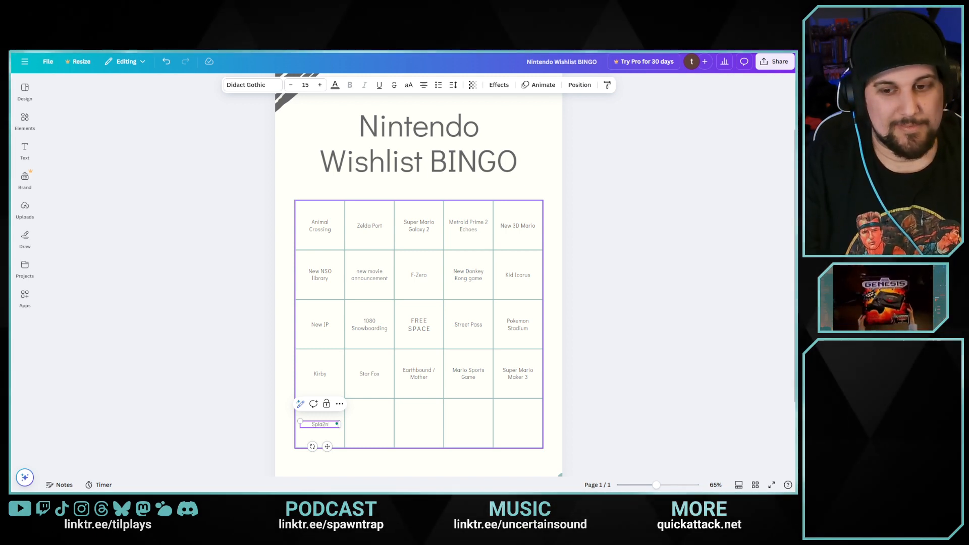
{"action": "type", "text": "too"}
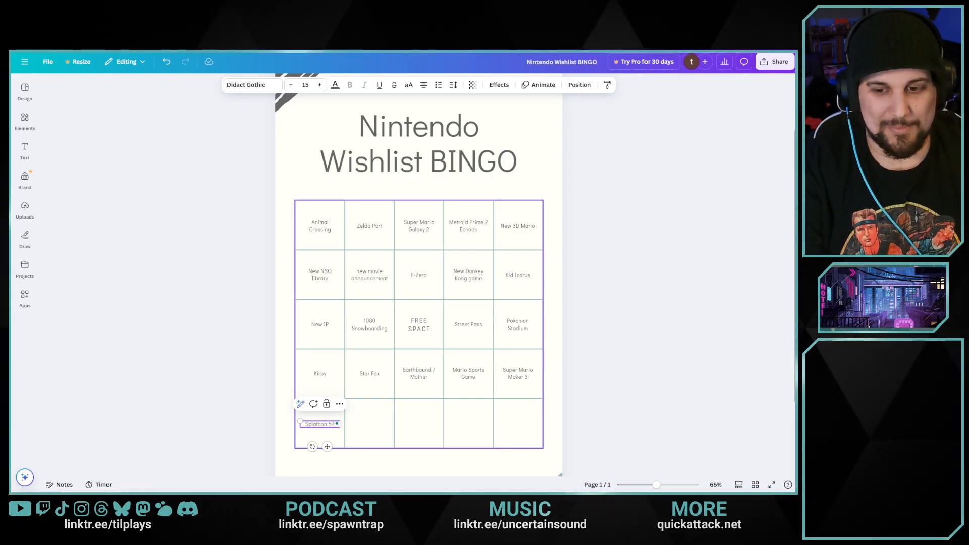
{"action": "type", "text": "n 5"}
{"action": "key", "text": "BackSpace"}
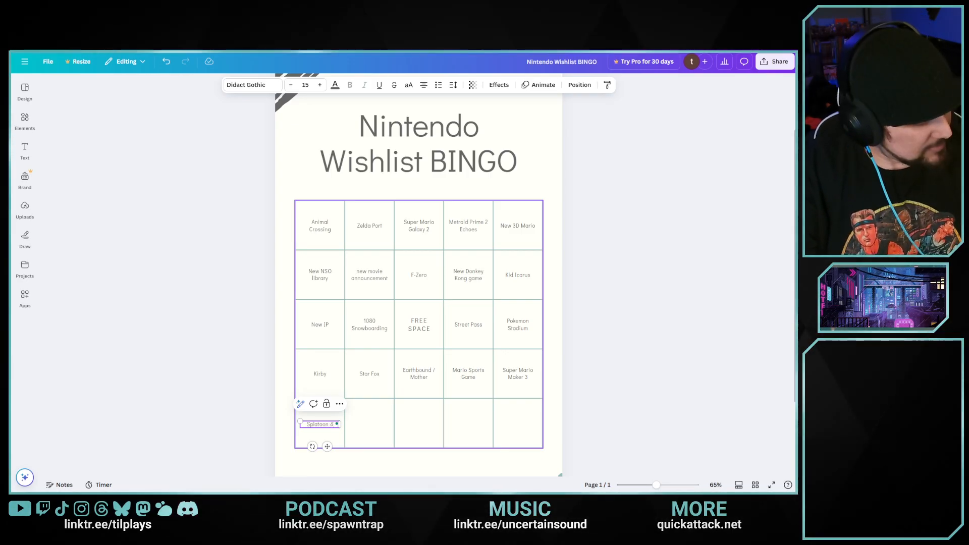
{"action": "type", "text": "4"}
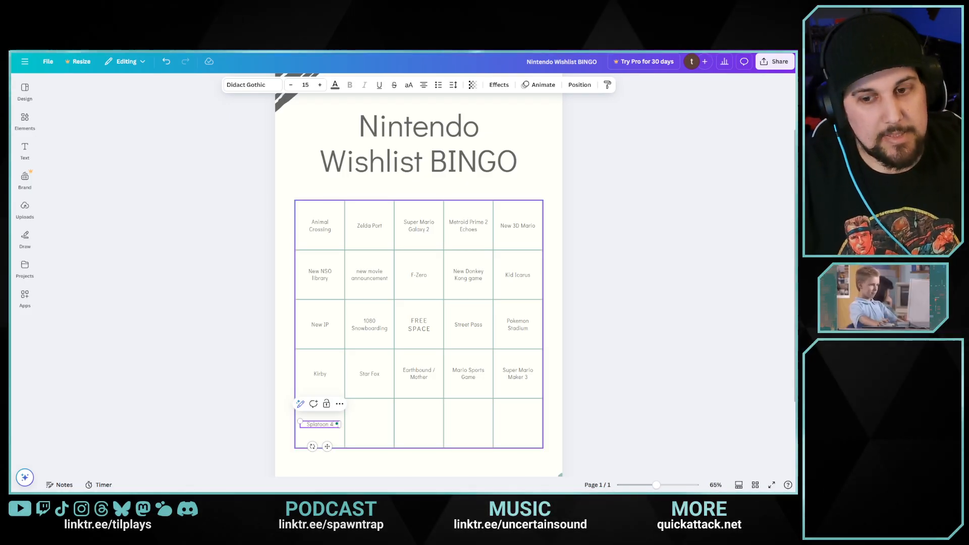
Enter 'New "Fit" game' in the second cell and "Themes" in the third cell of the grid's fifth row
{"action": "left_click", "coordinate": [369, 424]}
{"action": "left_click", "coordinate": [386, 424]}
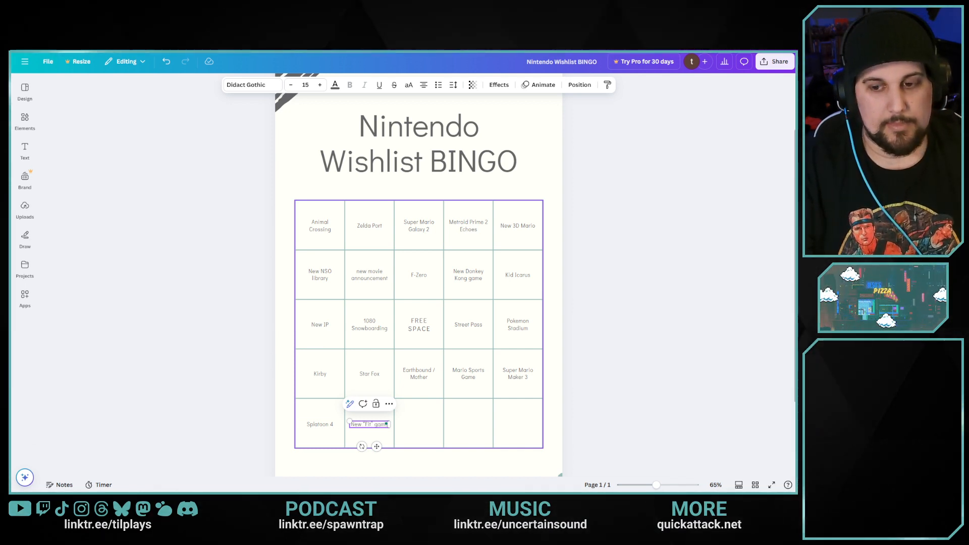
{"action": "left_click", "coordinate": [419, 425]}
{"action": "left_click", "coordinate": [419, 424]}
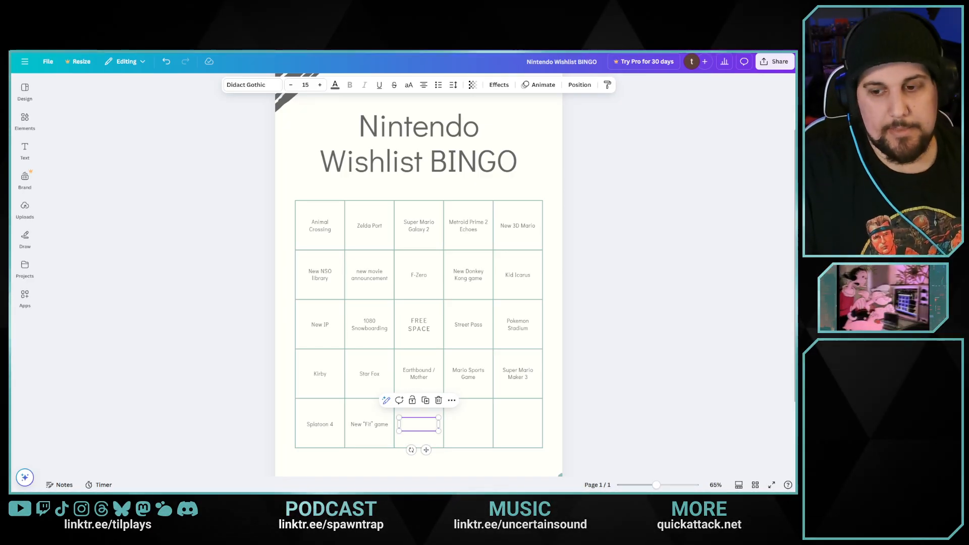
{"action": "left_click", "coordinate": [468, 424]}
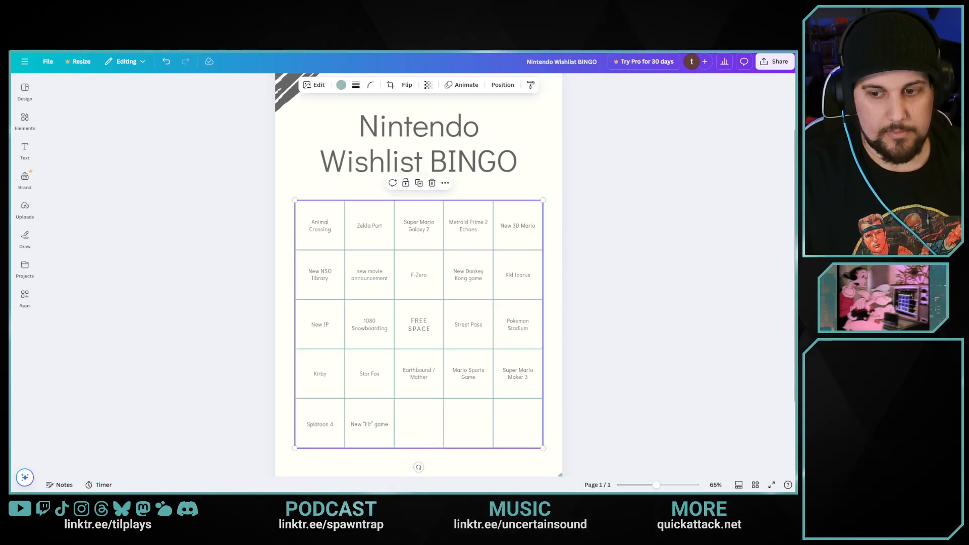
{"action": "key", "text": "ctrl+z"}
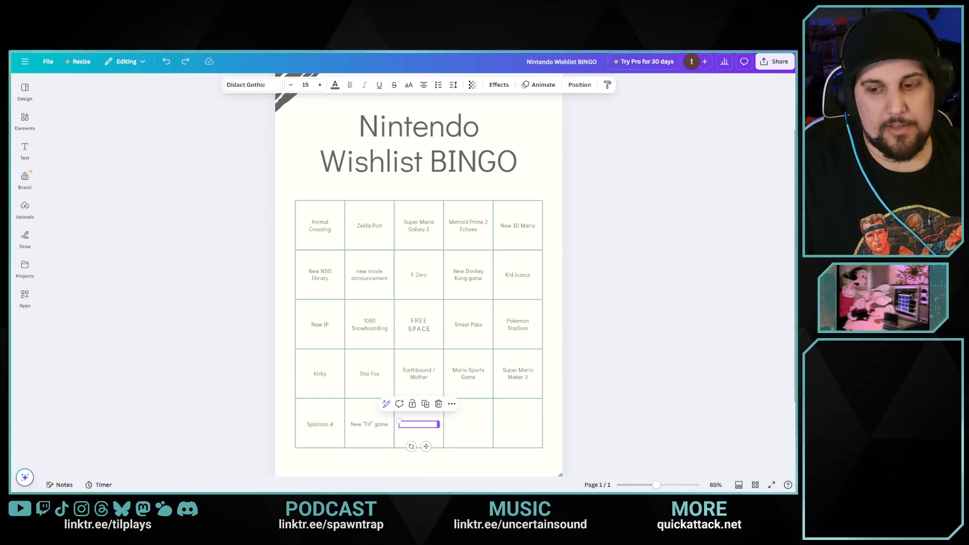
{"action": "left_click", "coordinate": [419, 424]}
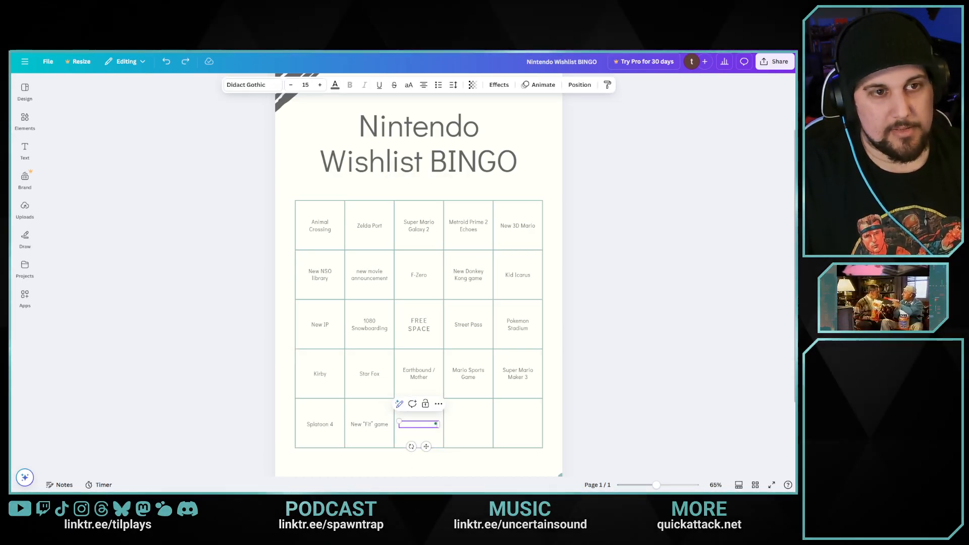
{"action": "type", "text": "Themes"}
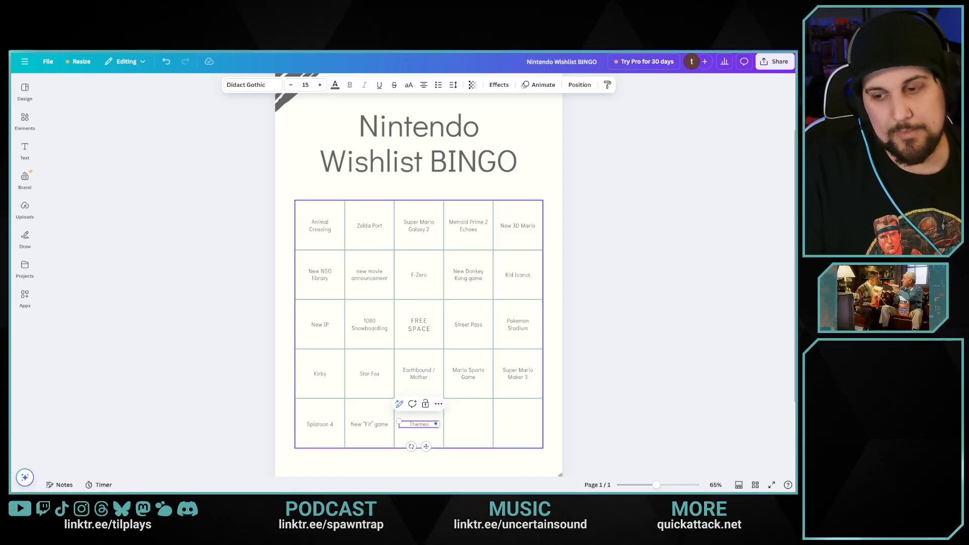
Enter "Hall effect sticks" in the fourth cell of the grid's fifth row
{"action": "left_click", "coordinate": [469, 423]}
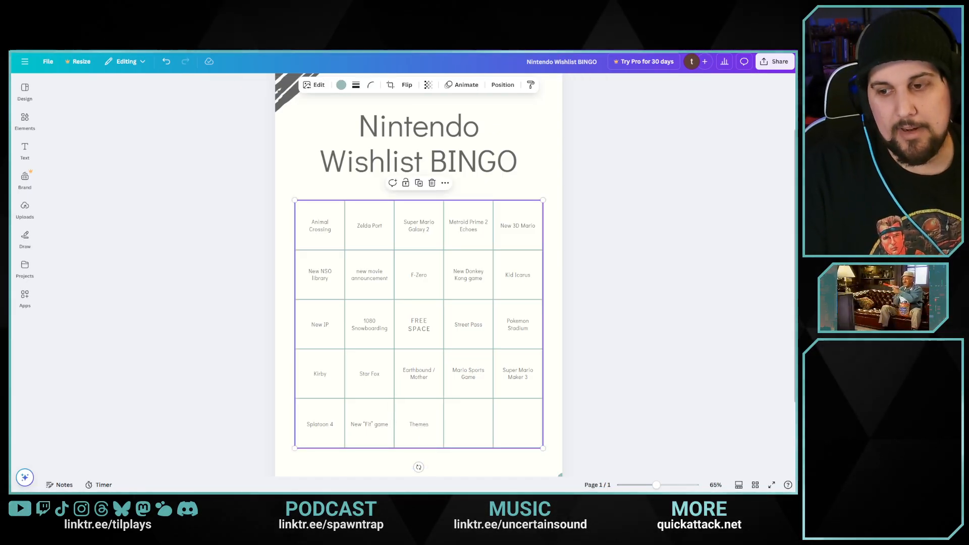
{"action": "left_click", "coordinate": [469, 424]}
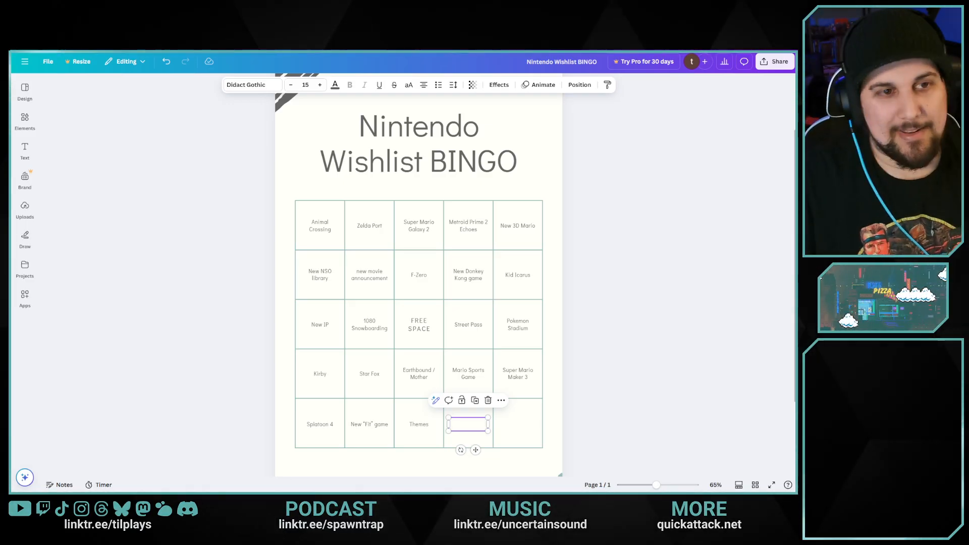
{"action": "left_click", "coordinate": [468, 424]}
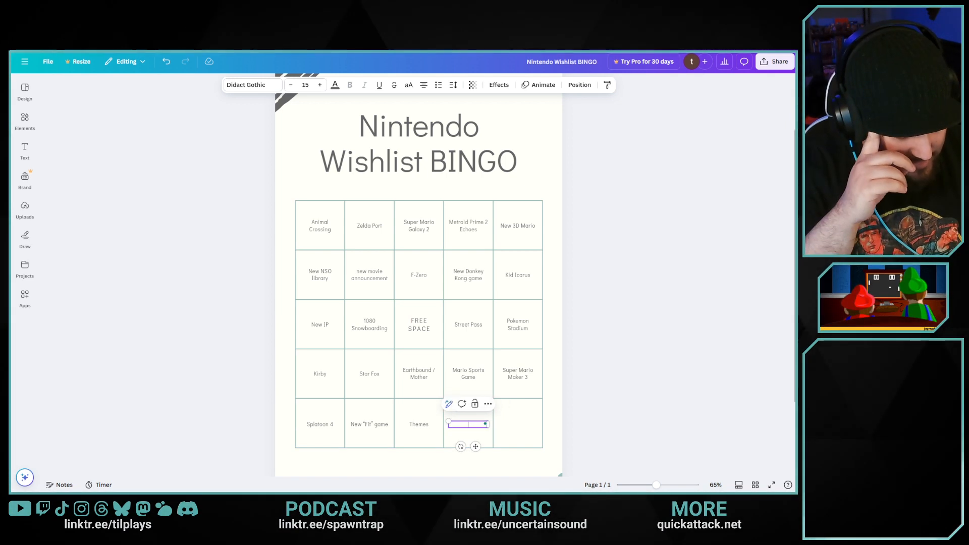
{"action": "type", "text": "Hal"}
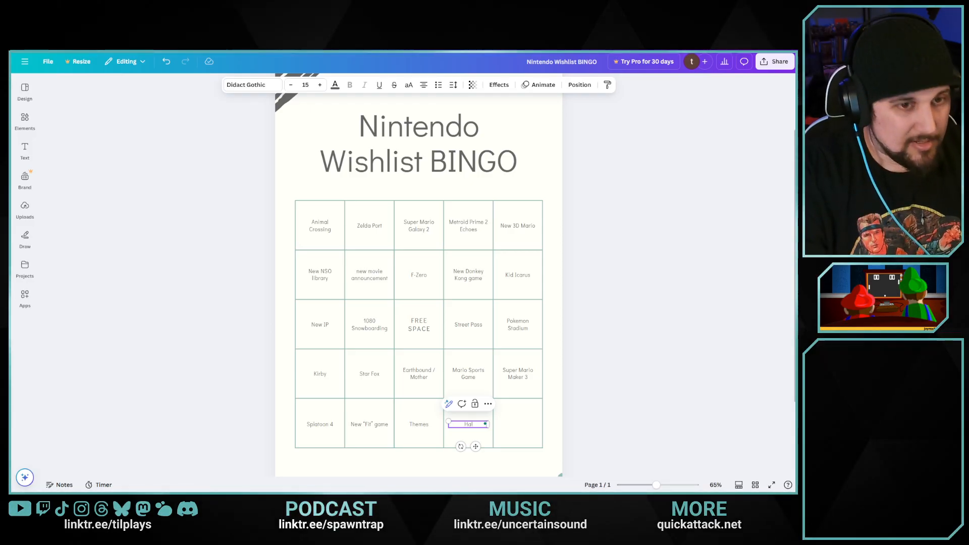
{"action": "type", "text": "l of"}
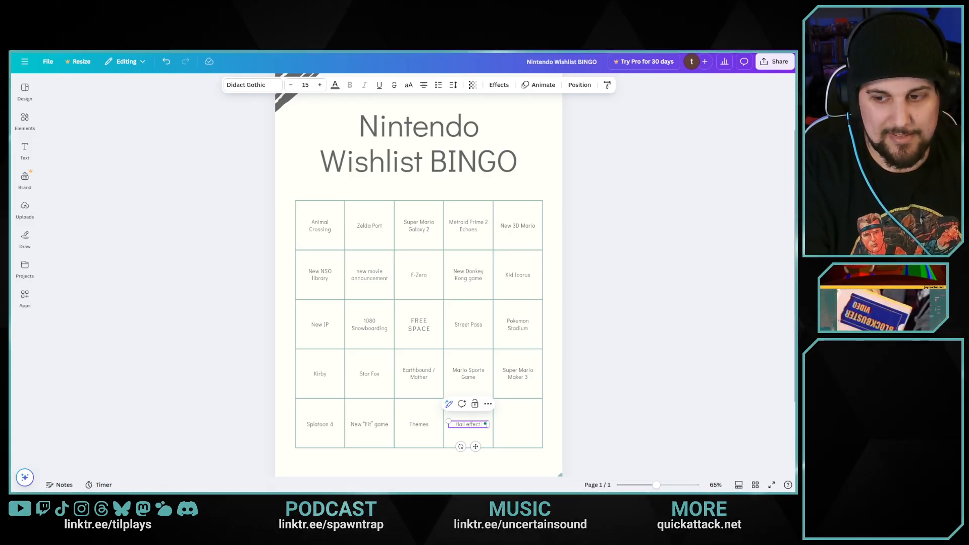
{"action": "type", "text": "ks"}
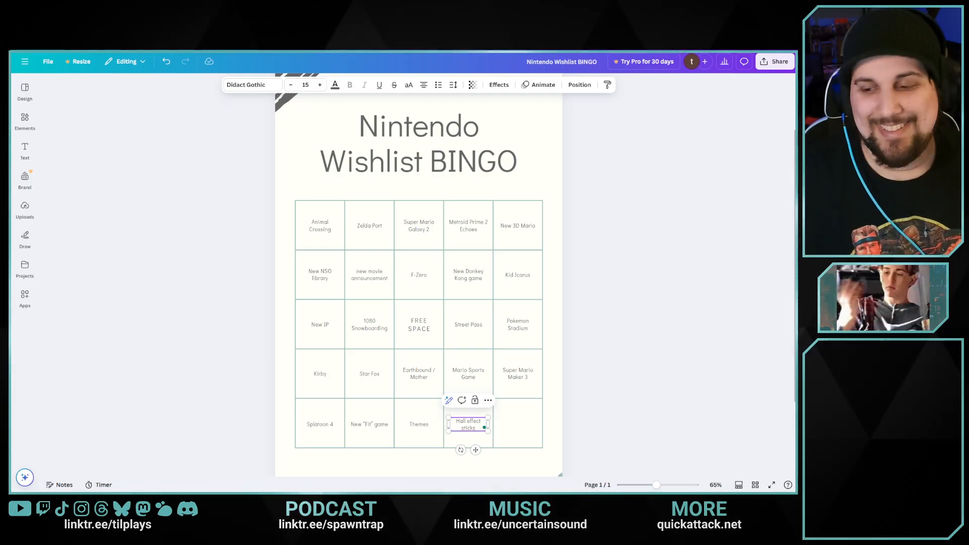
Duplicate the "Super Mario Maker 3" text box and place the copy in the empty fifth cell of the fifth row
{"action": "left_click", "coordinate": [518, 424]}
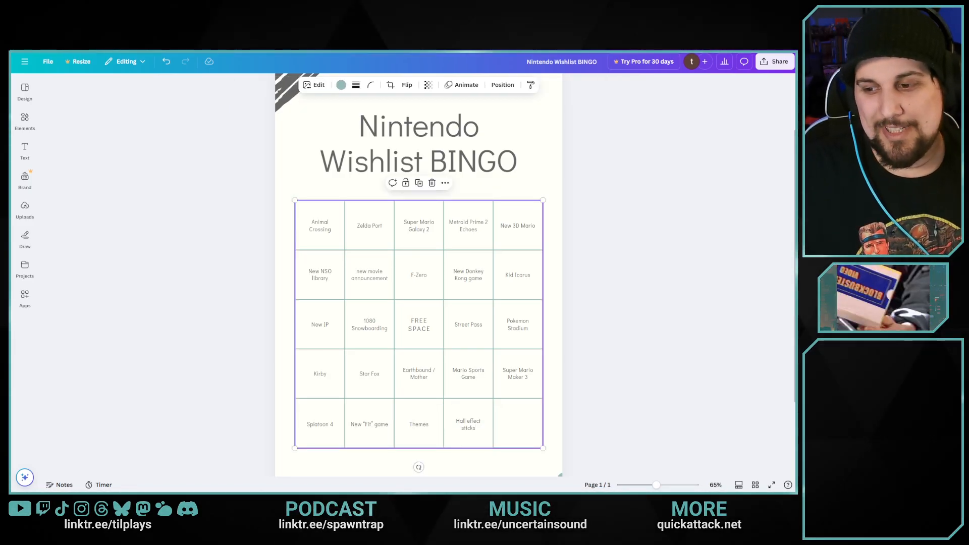
{"action": "left_click", "coordinate": [517, 374]}
{"action": "left_click", "coordinate": [517, 424]}
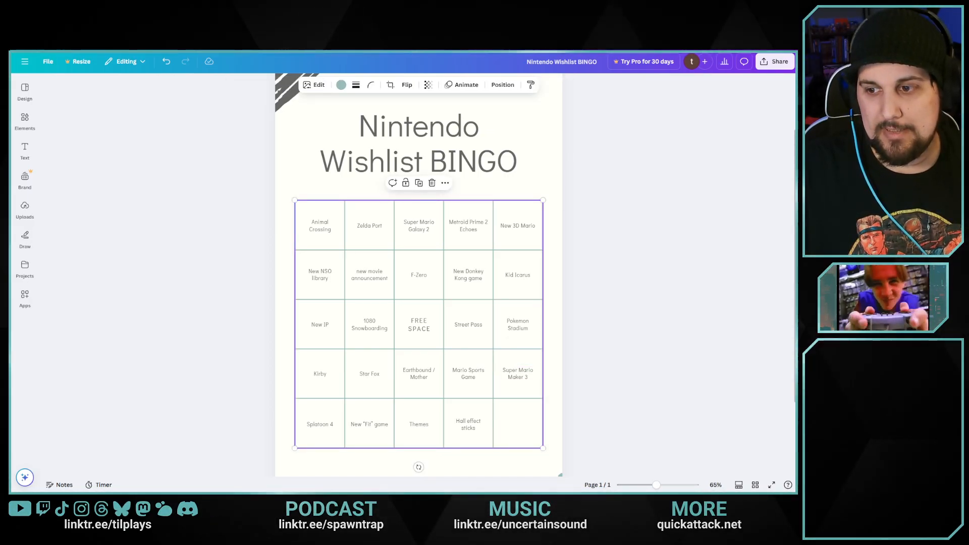
{"action": "left_click", "coordinate": [517, 373]}
{"action": "left_click", "coordinate": [518, 424]}
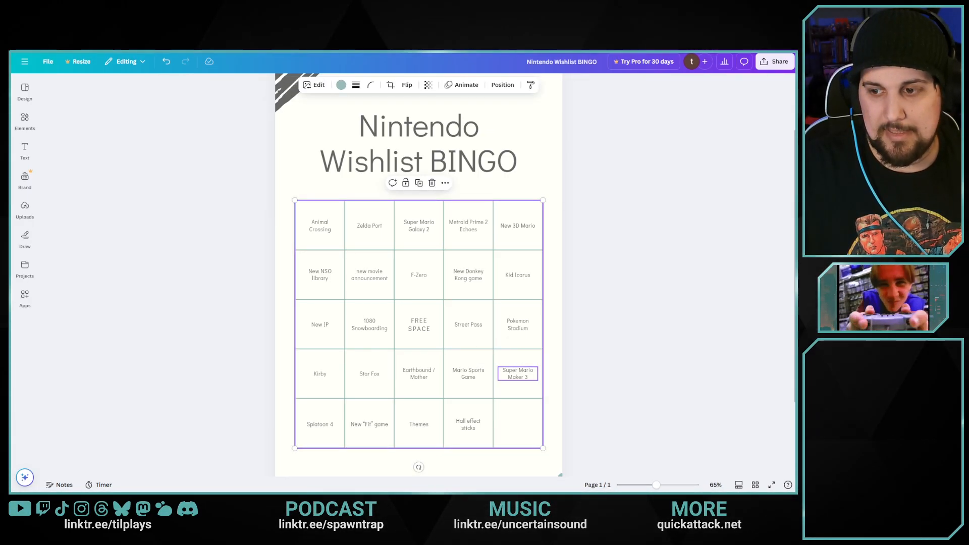
{"action": "left_click", "coordinate": [518, 374]}
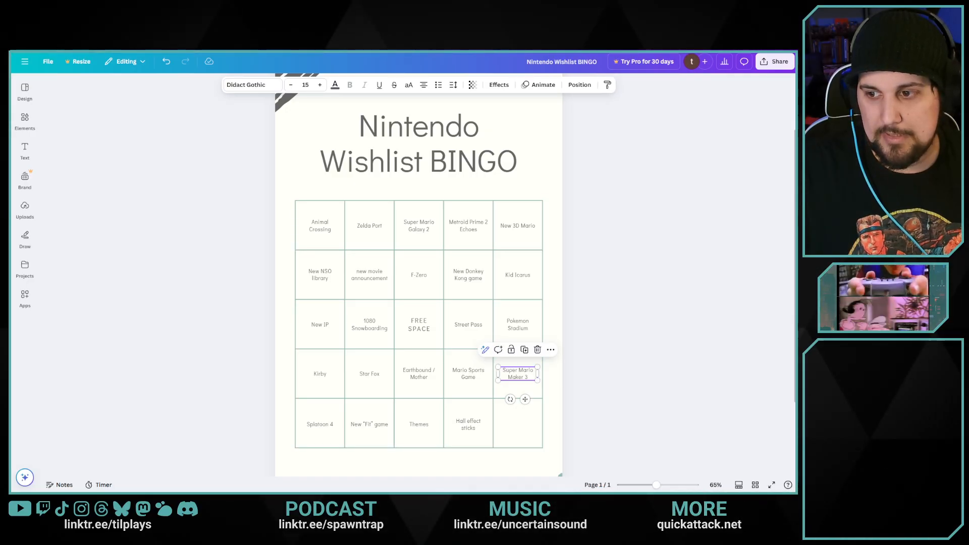
{"action": "left_click", "coordinate": [524, 350]}
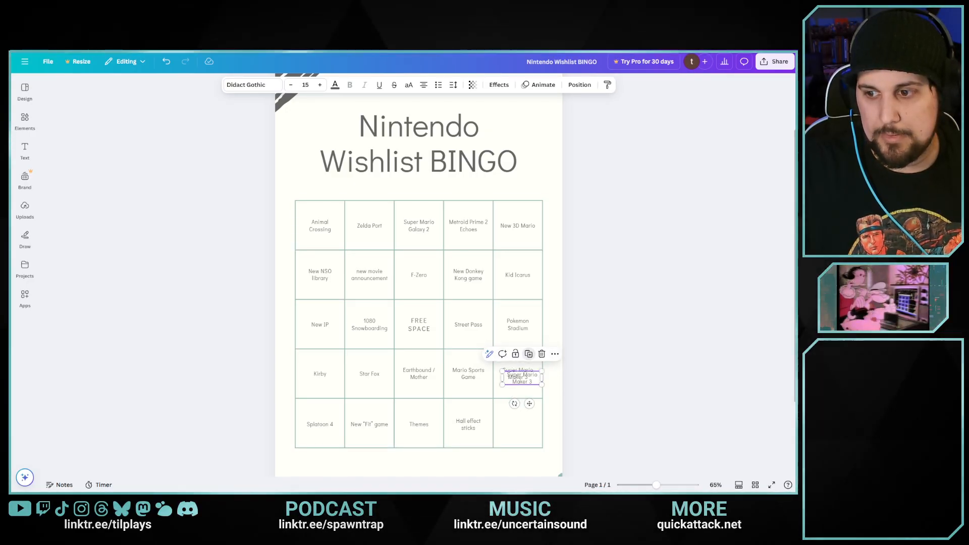
{"action": "left_click_drag", "start_coordinate": [522, 377], "coordinate": [518, 424]}
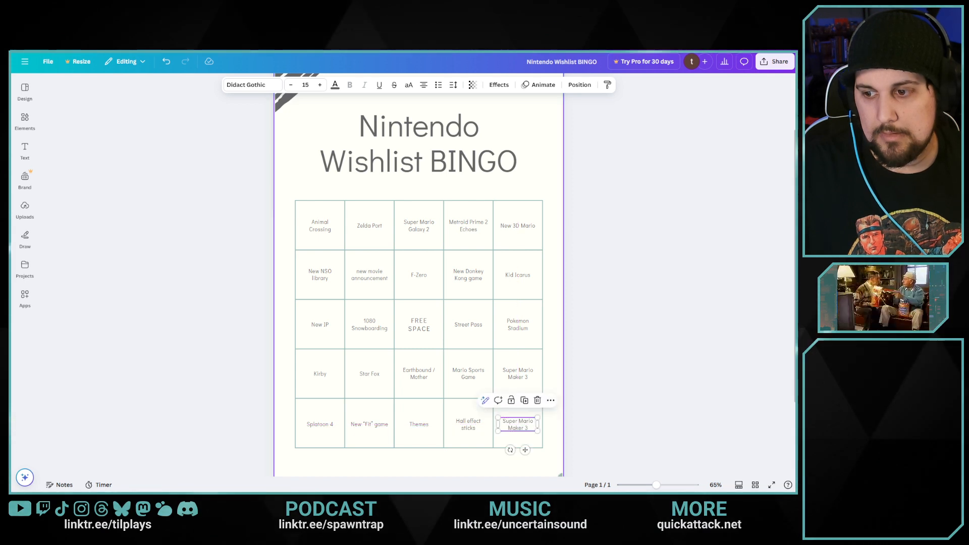
Replace the copied text in the fifth row's last cell with "Halo"
{"action": "double_click", "coordinate": [518, 424]}
{"action": "key", "text": "BackSpace"}
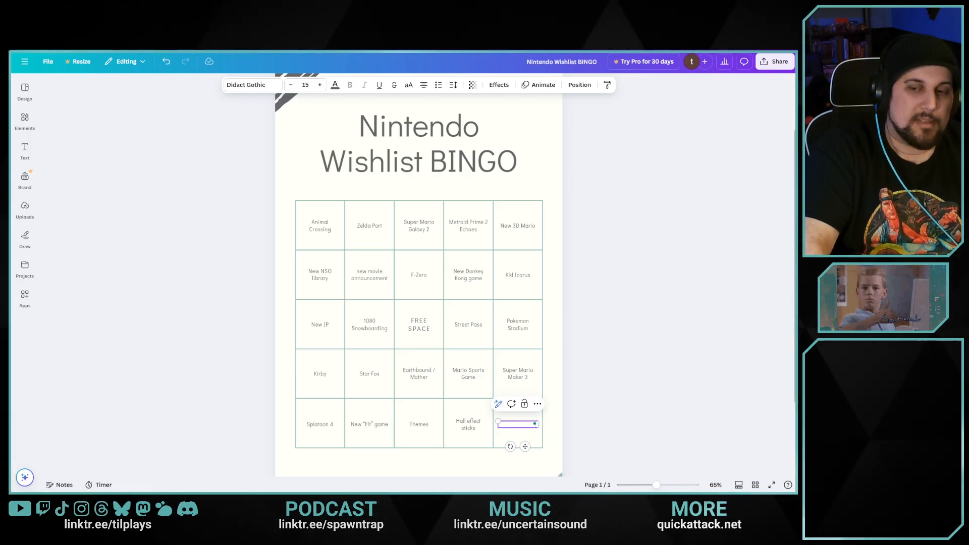
{"action": "type", "text": "Halo"}
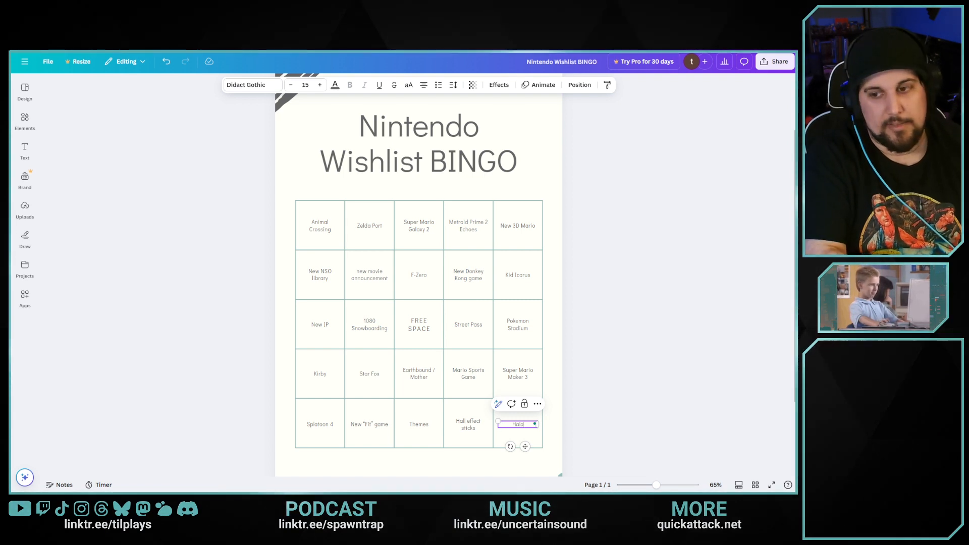
{"action": "key", "text": "Escape"}
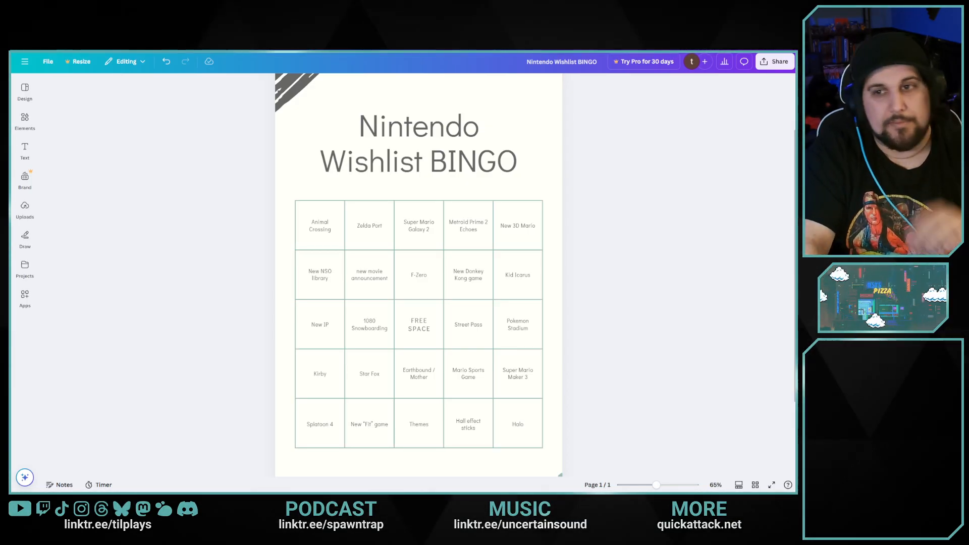
{"action": "scroll", "coordinate": [418, 348], "scroll_direction": "up", "scroll_amount": 3, "text": "ctrl"}
{"action": "scroll", "coordinate": [558, 351], "scroll_direction": "down", "scroll_amount": 3}
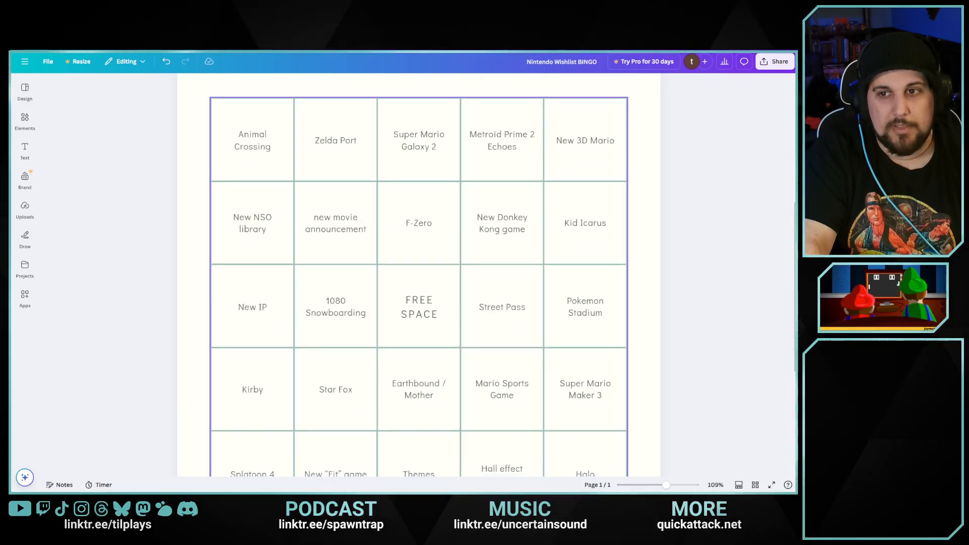
{"action": "scroll", "coordinate": [558, 350], "scroll_direction": "up", "scroll_amount": 2}
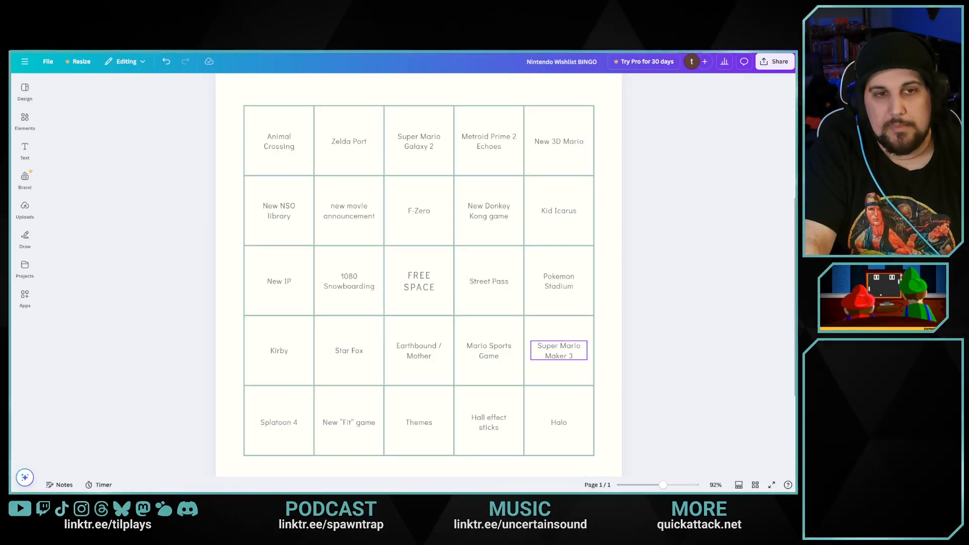
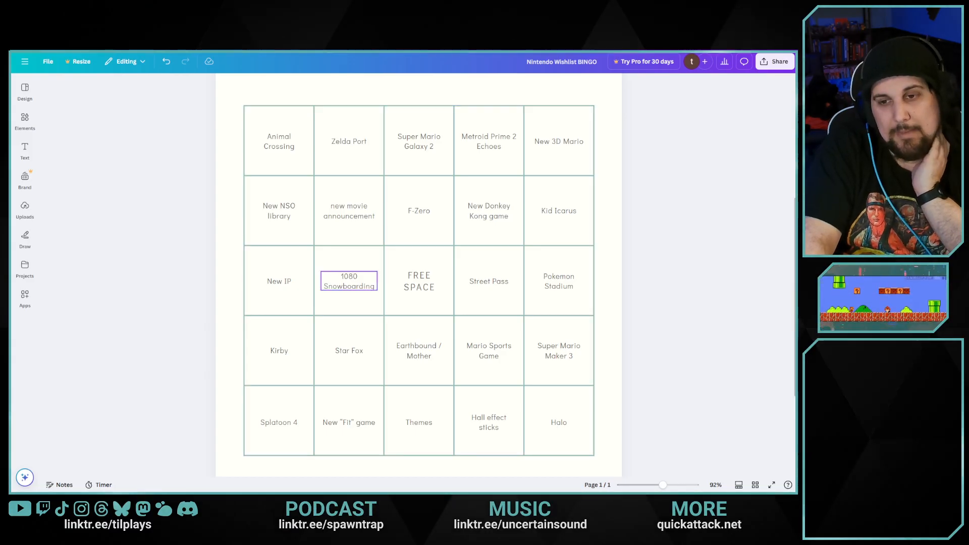
Review the card's entries one by one from "1080 Snowboarding" in the third row through "Super Mario Maker 3" in the fourth row
{"action": "left_click", "coordinate": [349, 281]}
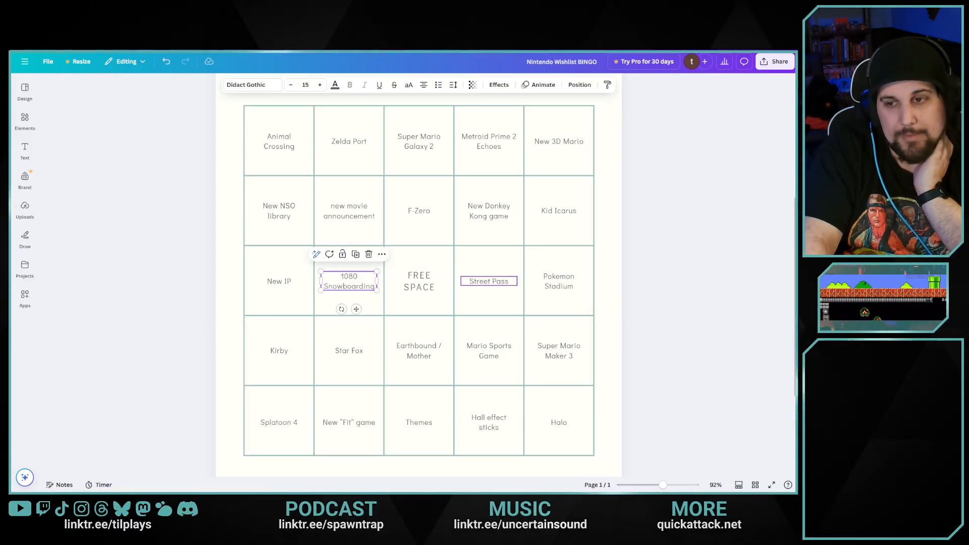
{"action": "left_click", "coordinate": [489, 281]}
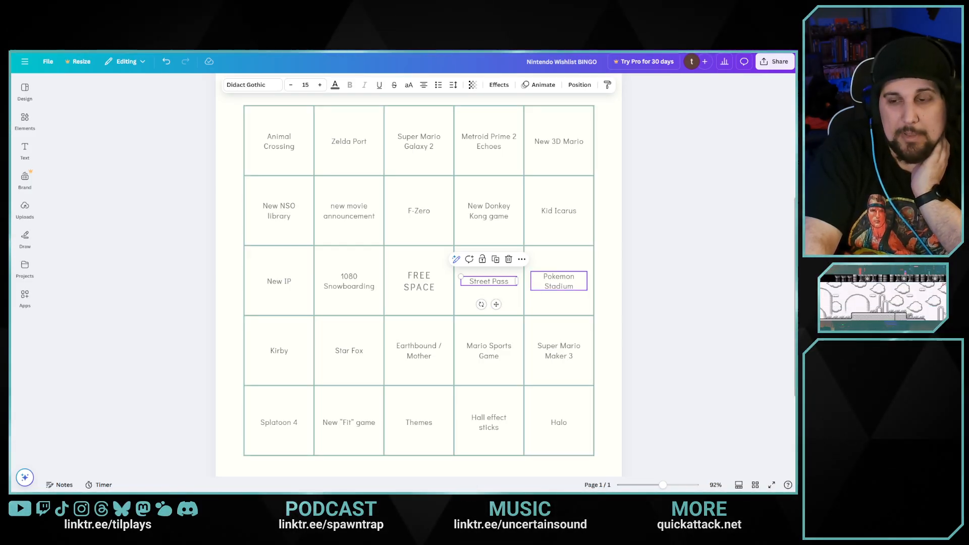
{"action": "left_click", "coordinate": [559, 281]}
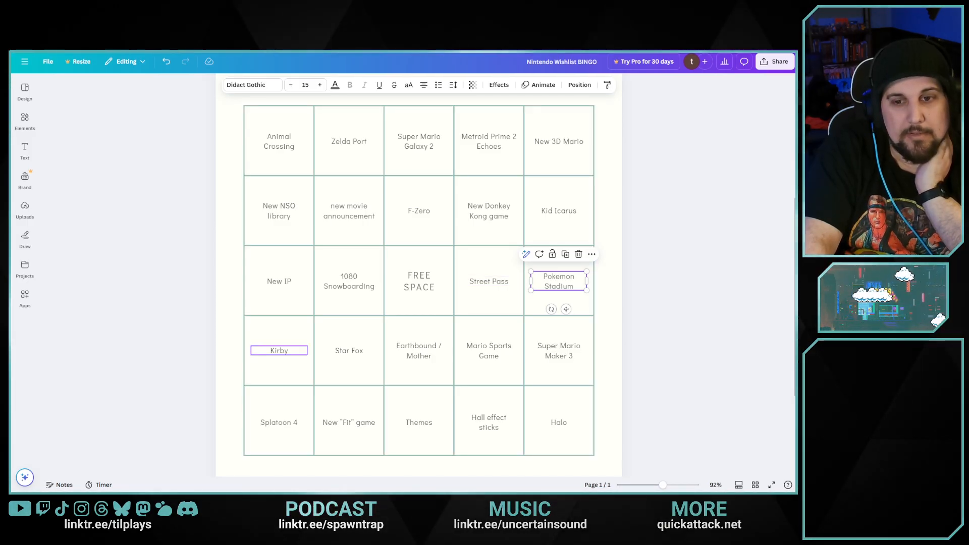
{"action": "left_click", "coordinate": [279, 350]}
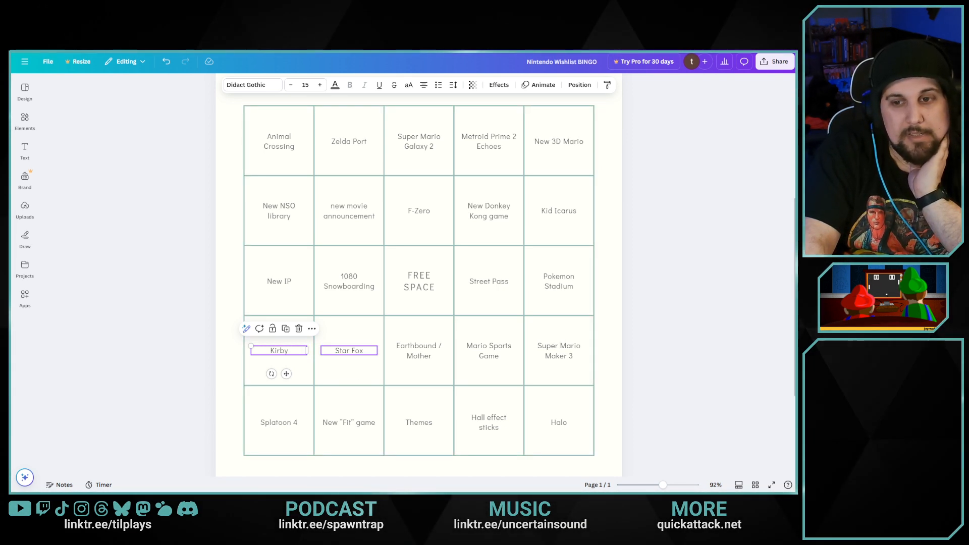
{"action": "left_click", "coordinate": [348, 351]}
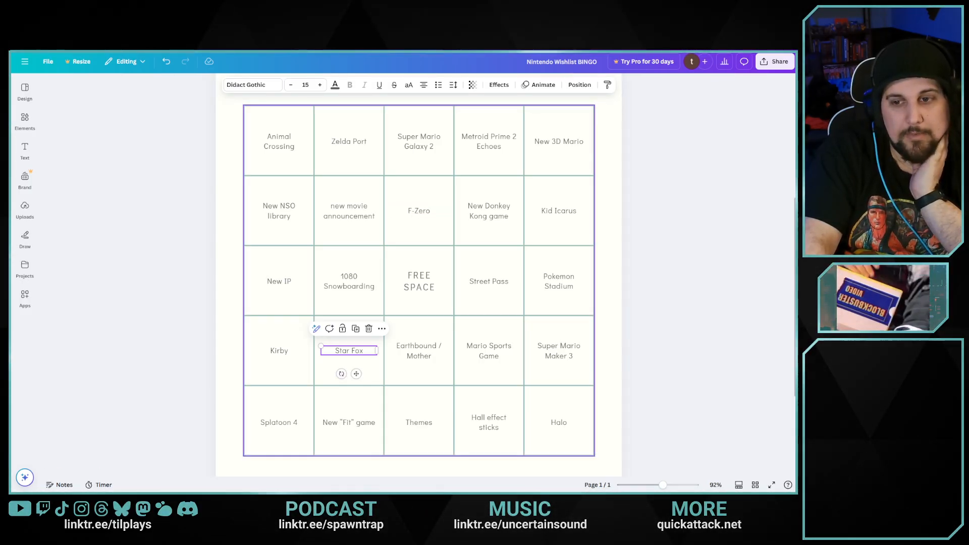
{"action": "left_click", "coordinate": [419, 351]}
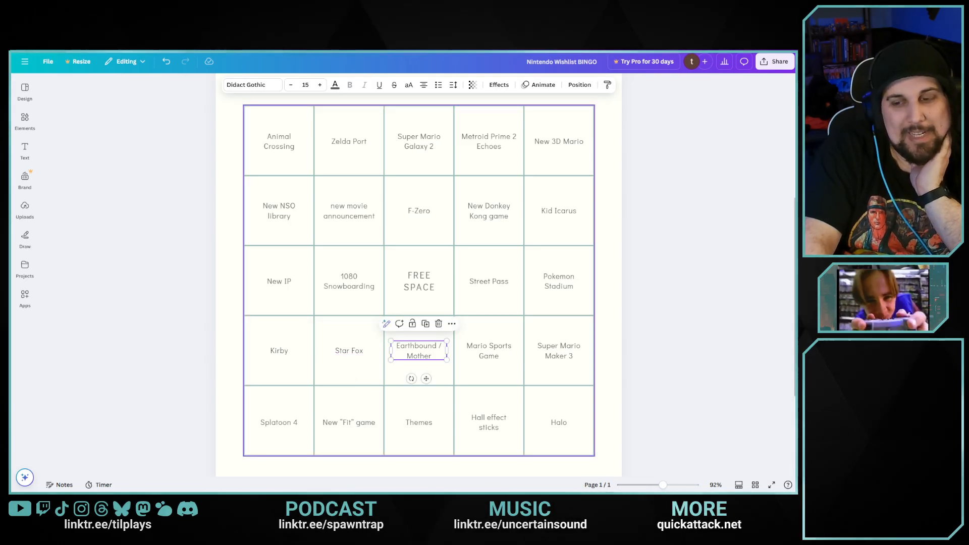
{"action": "left_click", "coordinate": [488, 350]}
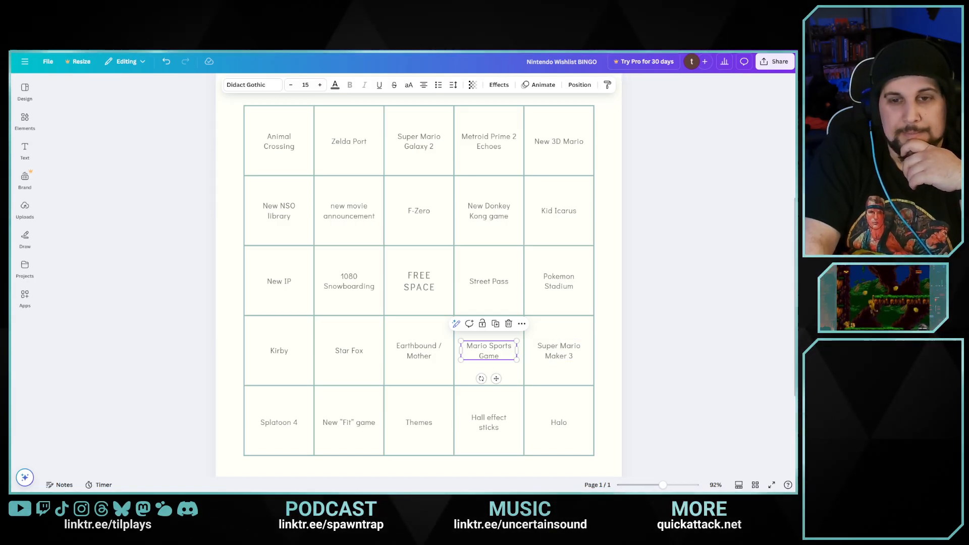
{"action": "left_click", "coordinate": [558, 350]}
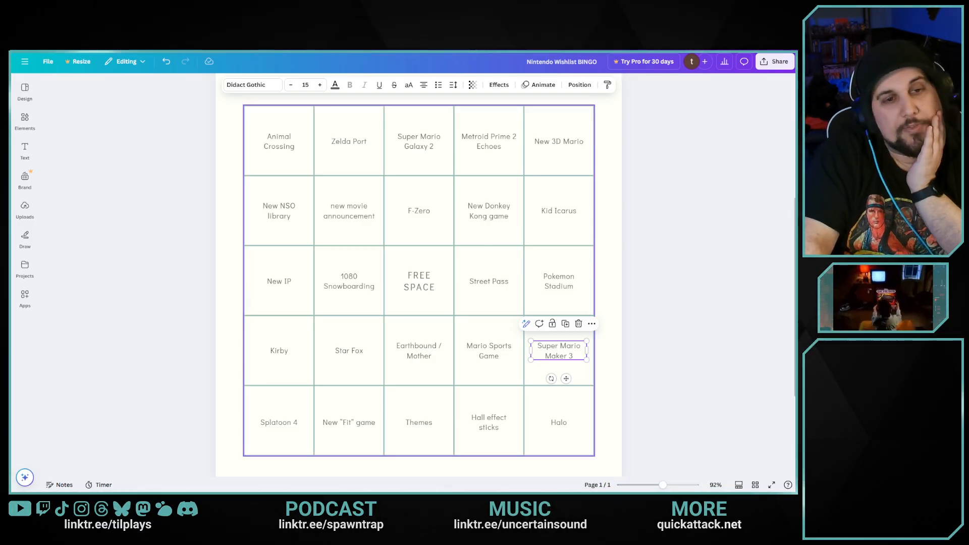
Review the fifth row's entries one by one, from "Splatoon 4" through "Halo"
{"action": "left_click", "coordinate": [279, 422]}
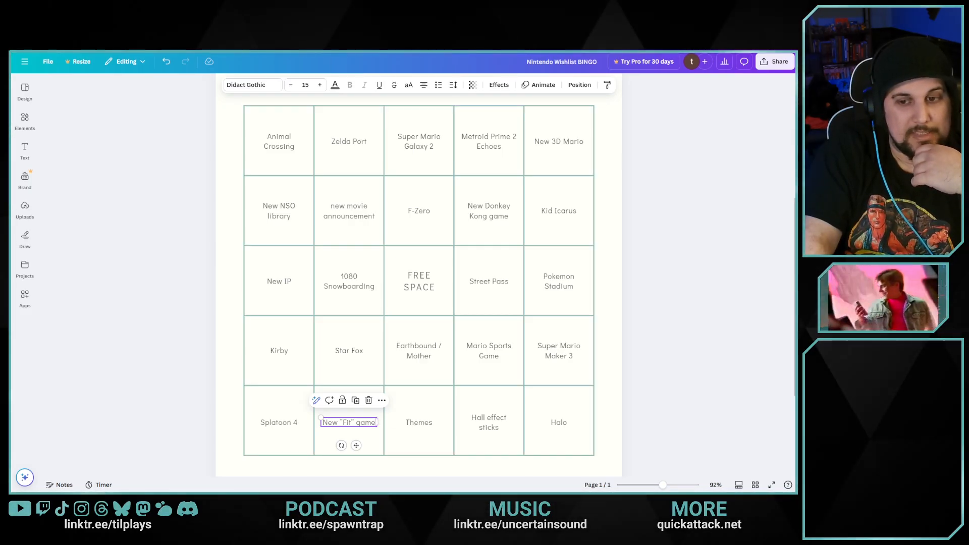
{"action": "left_click", "coordinate": [374, 423]}
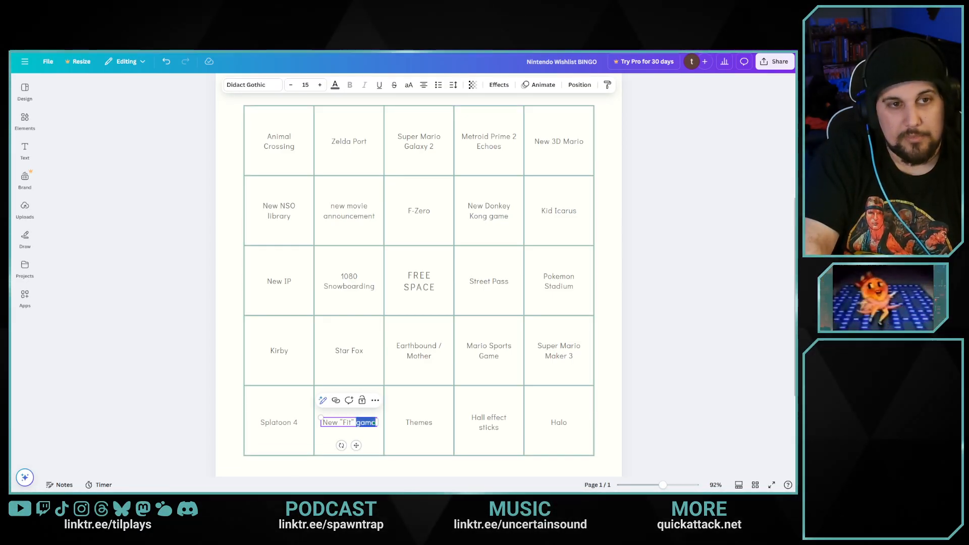
{"action": "key", "text": "ctrl+a"}
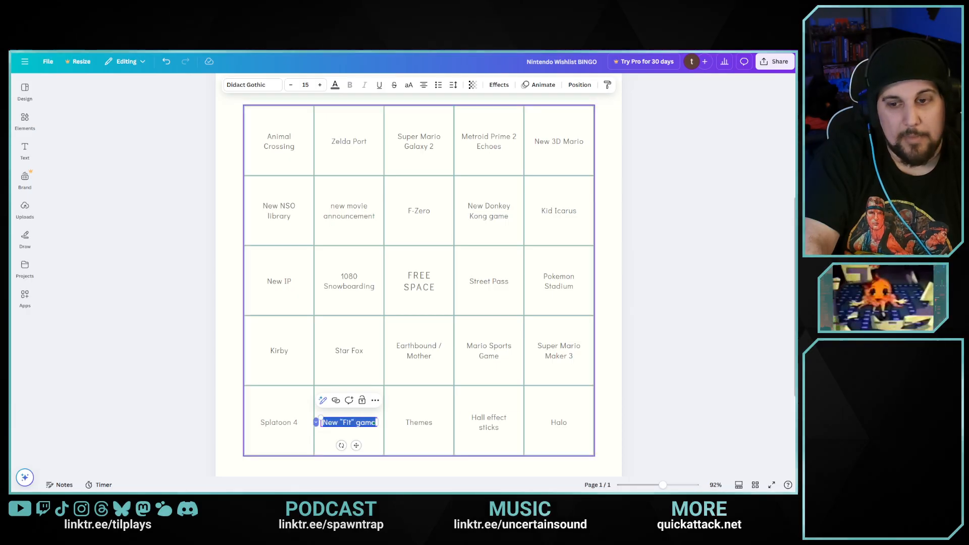
{"action": "left_click", "coordinate": [417, 432]}
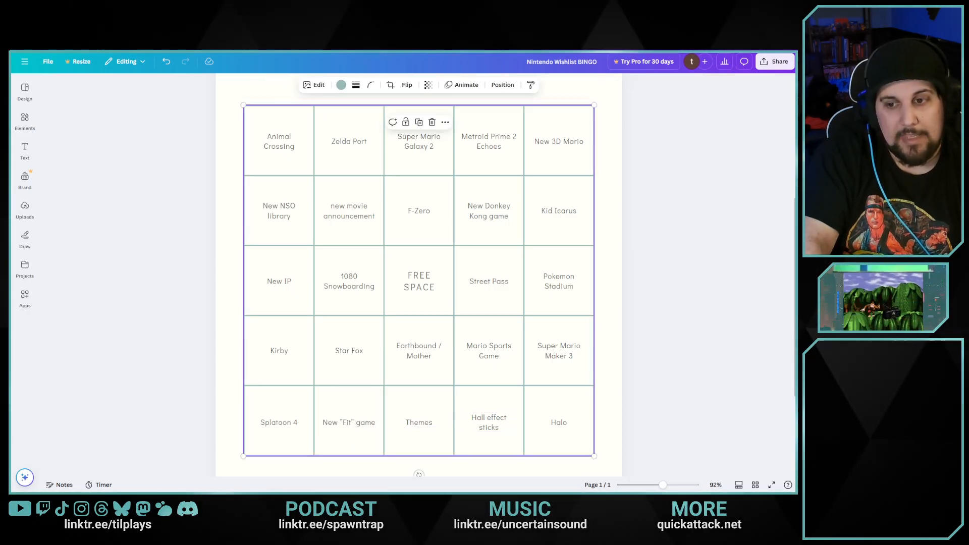
{"action": "left_click", "coordinate": [419, 423]}
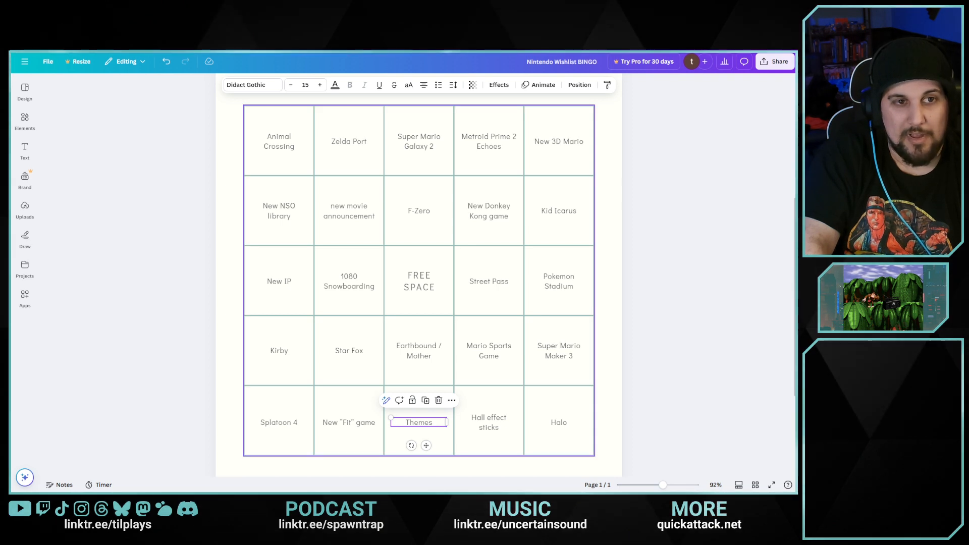
{"action": "left_click", "coordinate": [433, 422]}
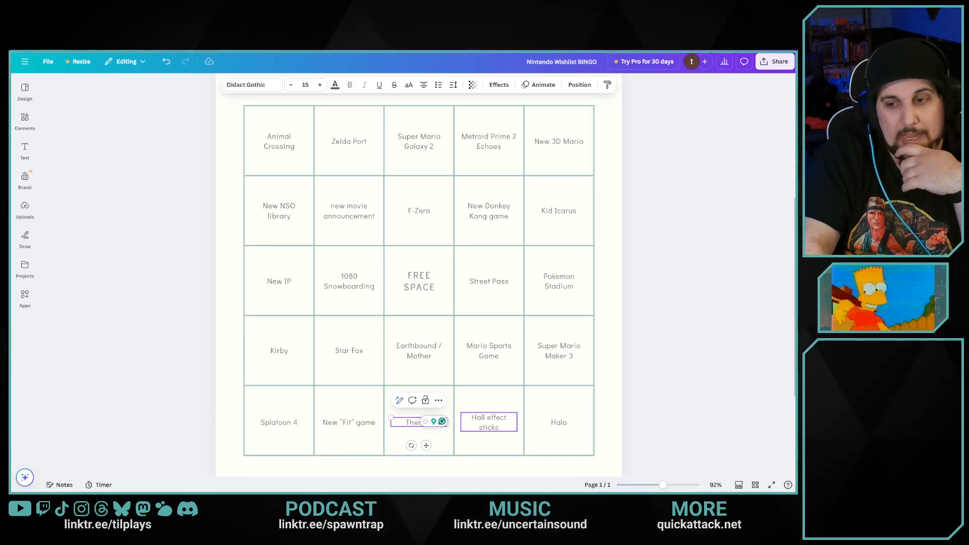
{"action": "left_click", "coordinate": [488, 421]}
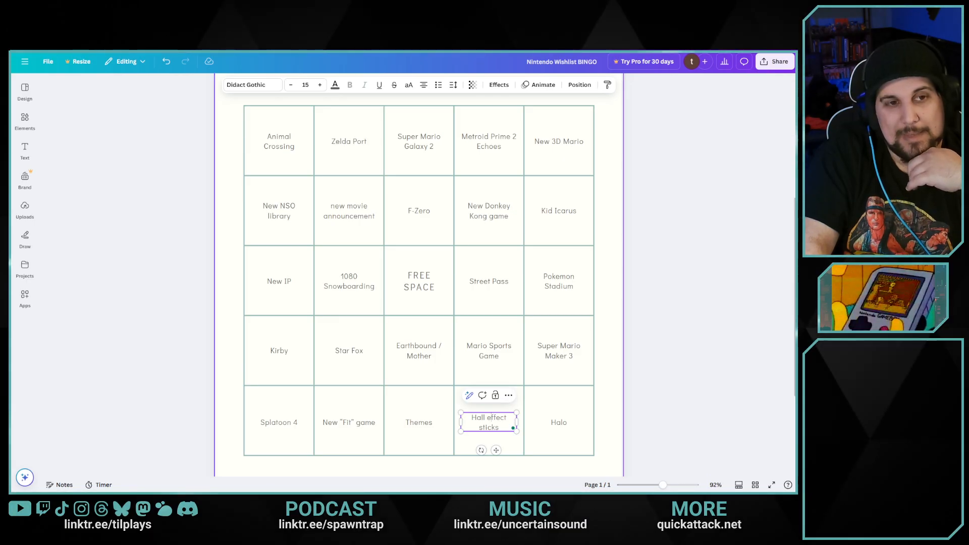
{"action": "key", "text": "Escape"}
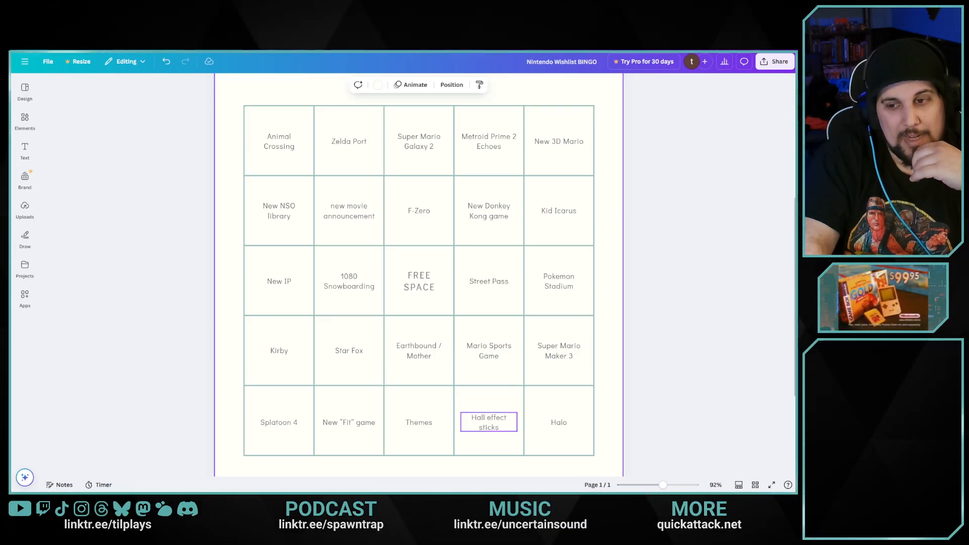
{"action": "left_click", "coordinate": [489, 422]}
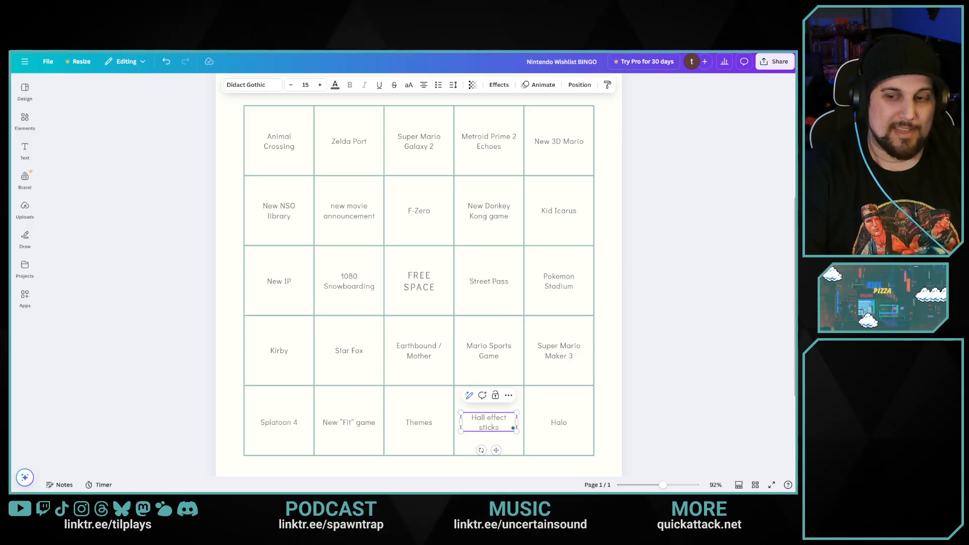
{"action": "left_click", "coordinate": [558, 438]}
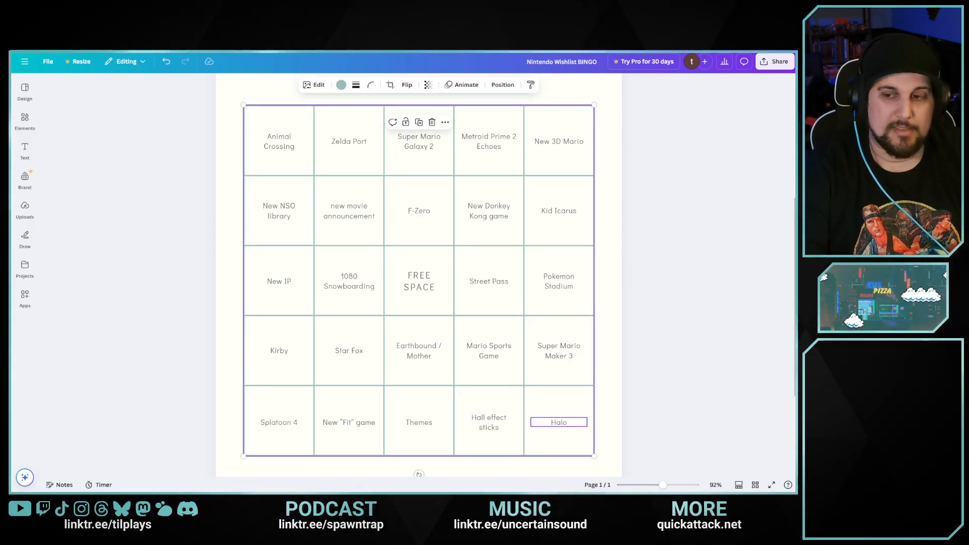
{"action": "left_click", "coordinate": [559, 422]}
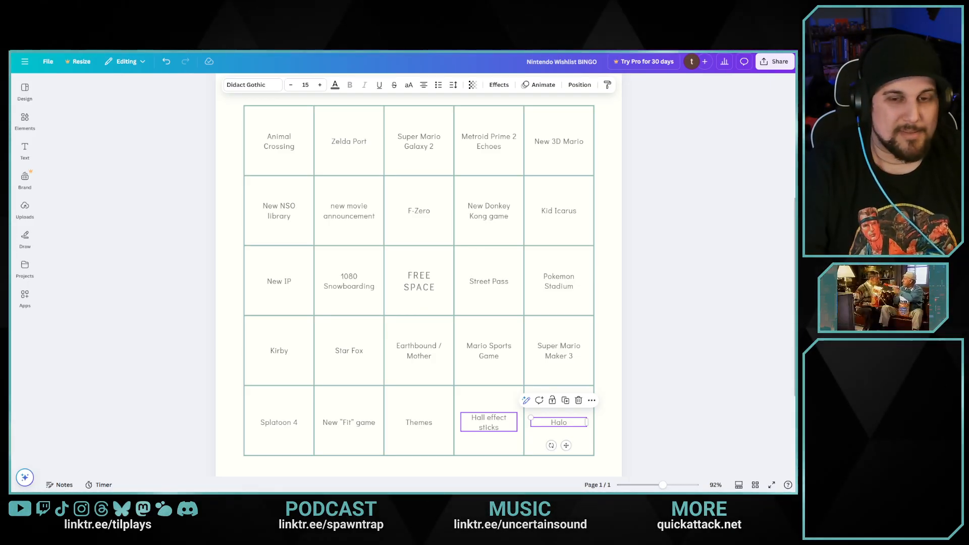
{"action": "left_click", "coordinate": [561, 422]}
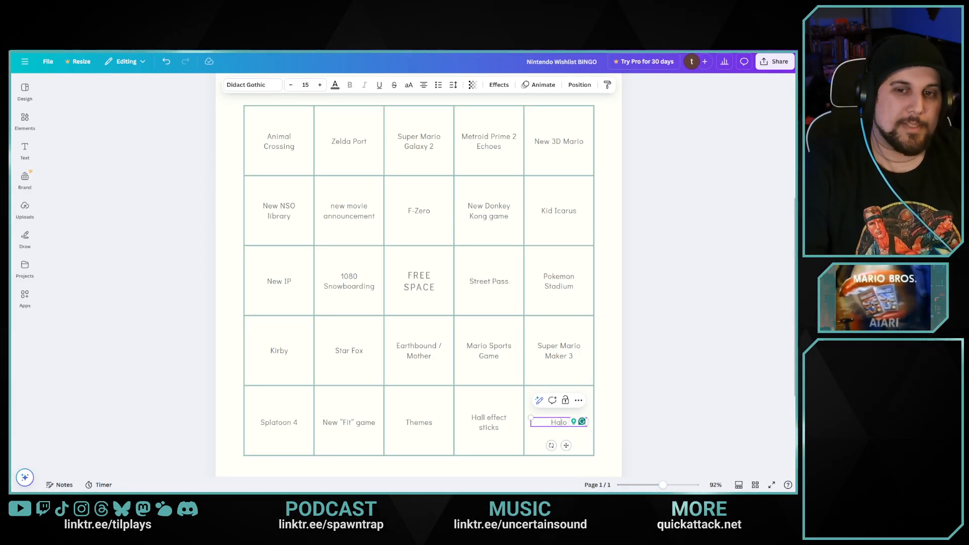
{"action": "key", "text": "Escape"}
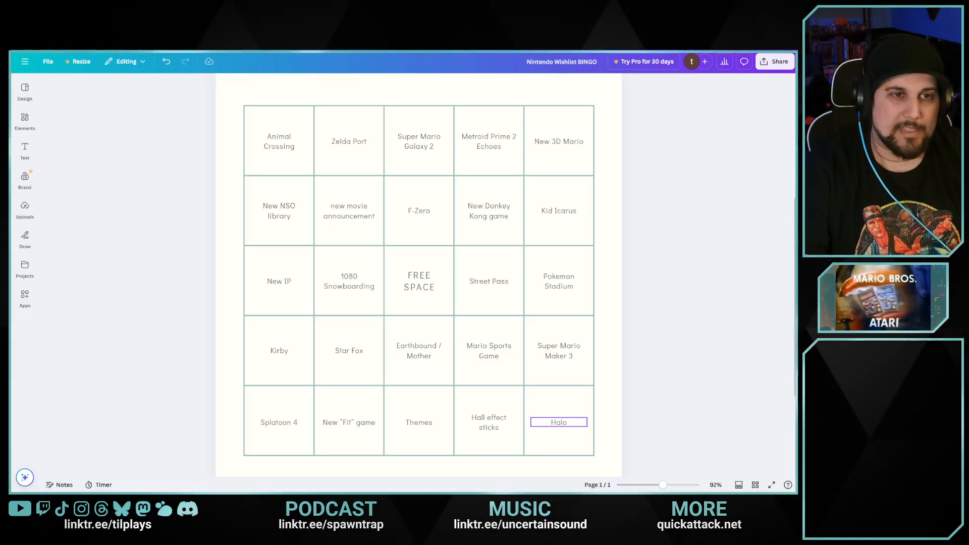
{"action": "left_click", "coordinate": [559, 423]}
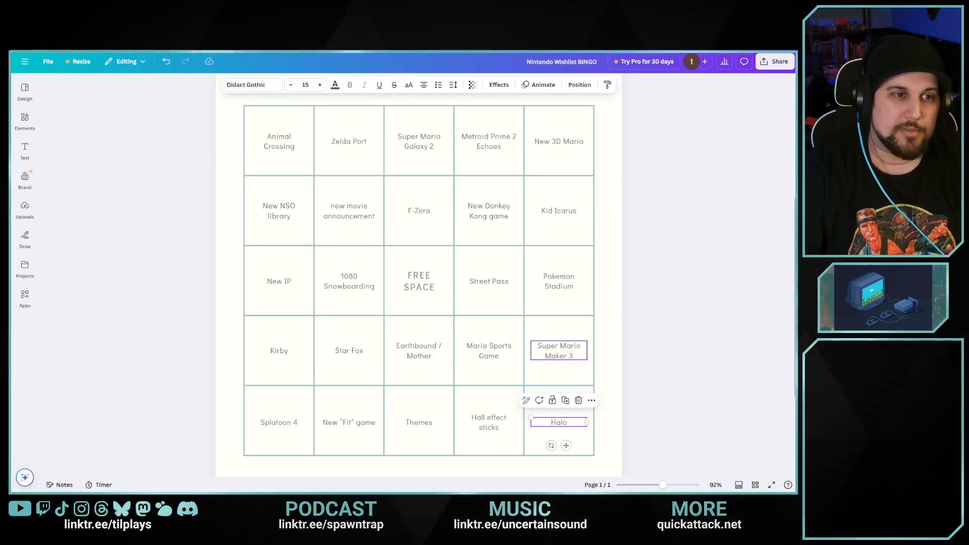
{"action": "key", "text": "Return"}
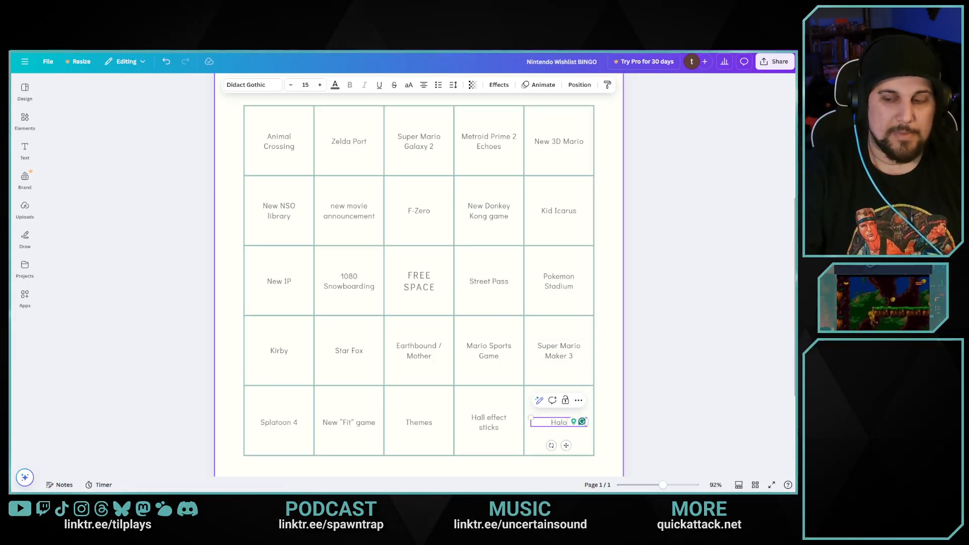
{"action": "key", "text": "Escape"}
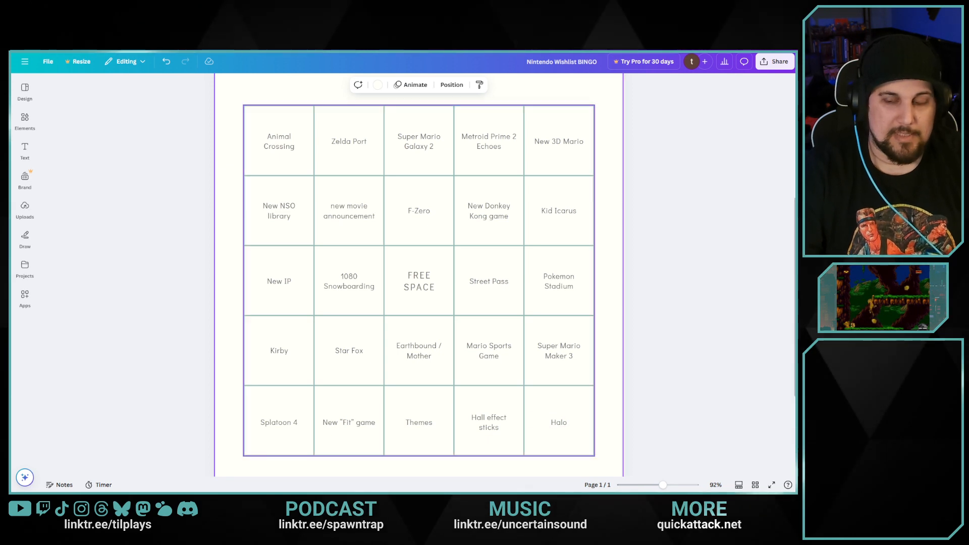
{"action": "left_click", "coordinate": [558, 422]}
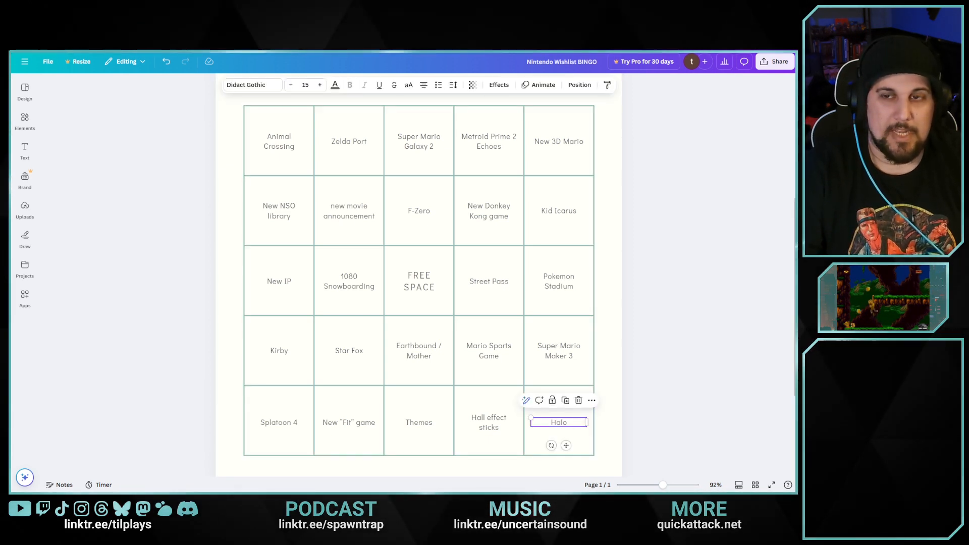
{"action": "scroll", "coordinate": [488, 364], "scroll_direction": "down", "scroll_amount": 2}
{"action": "scroll", "coordinate": [489, 364], "scroll_direction": "up", "scroll_amount": 2}
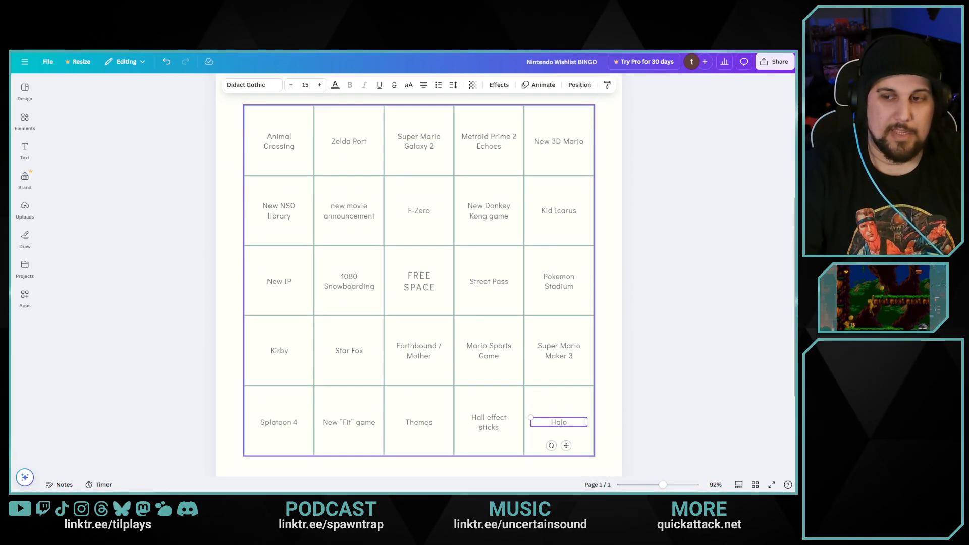